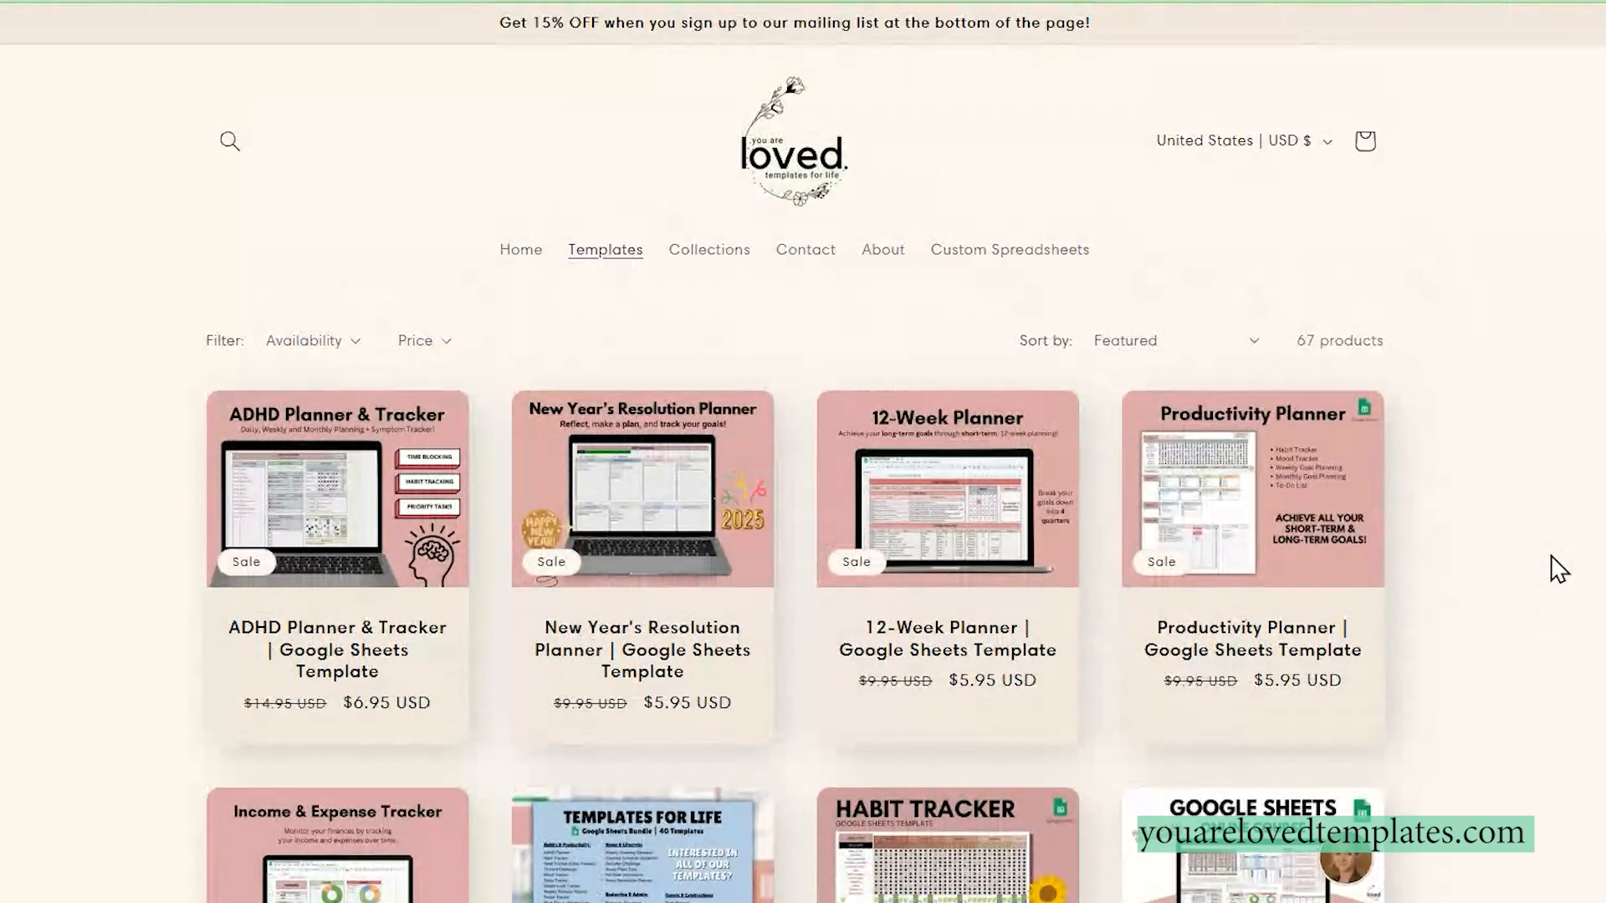
Step: Browse the planner and tracker listings on the store's Templates page
scroll(1469, 706, down, 4)
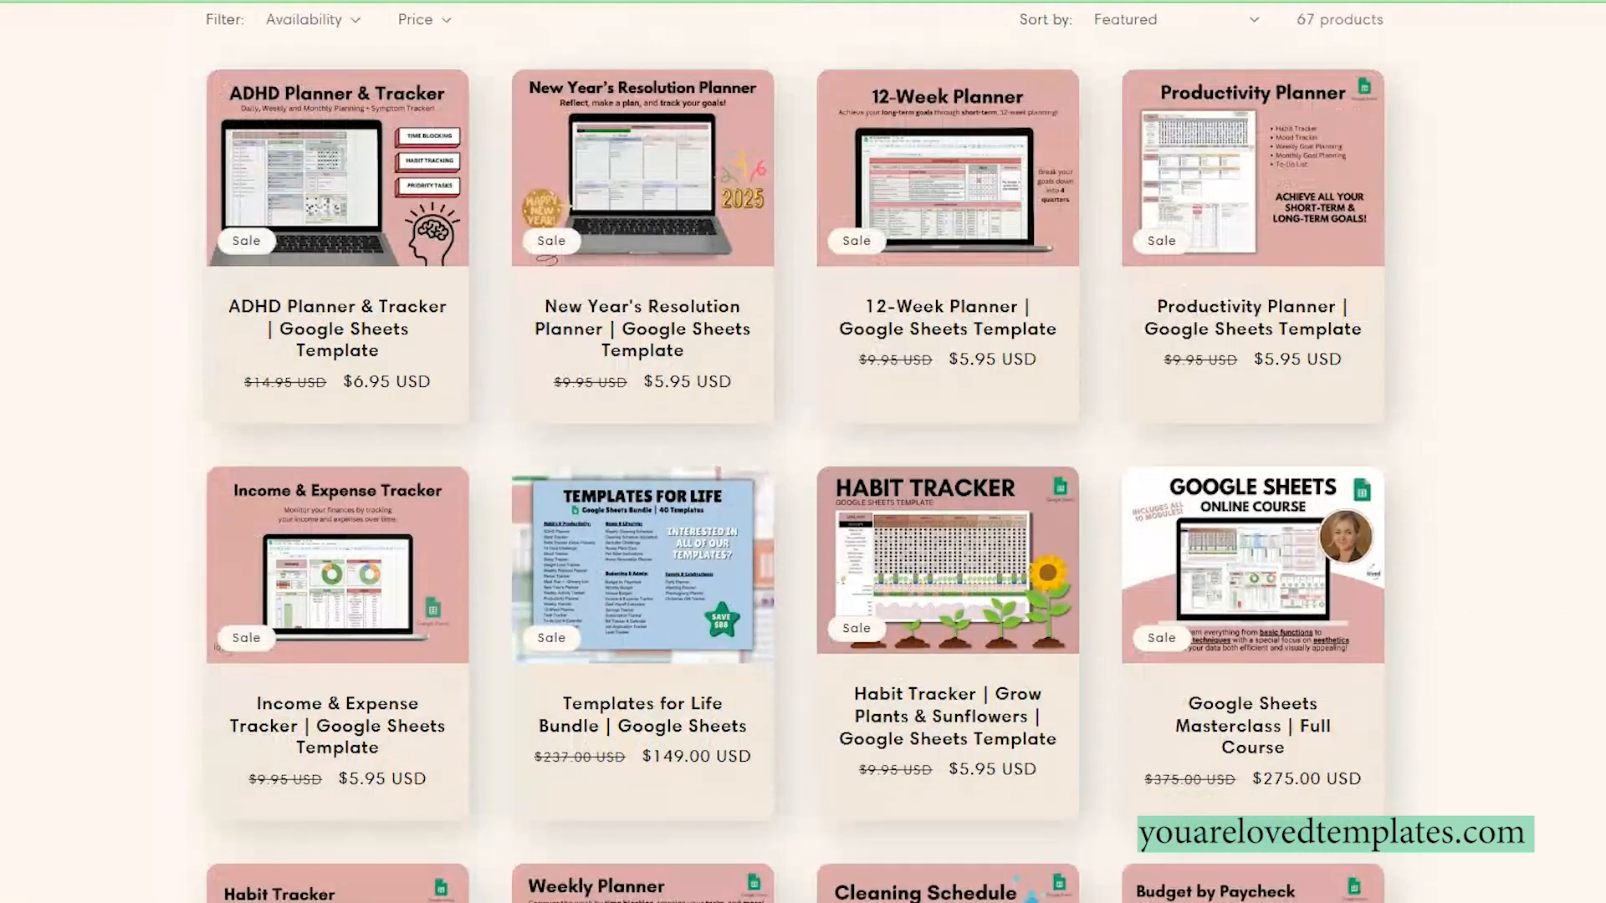
scroll(794, 452, down, 4)
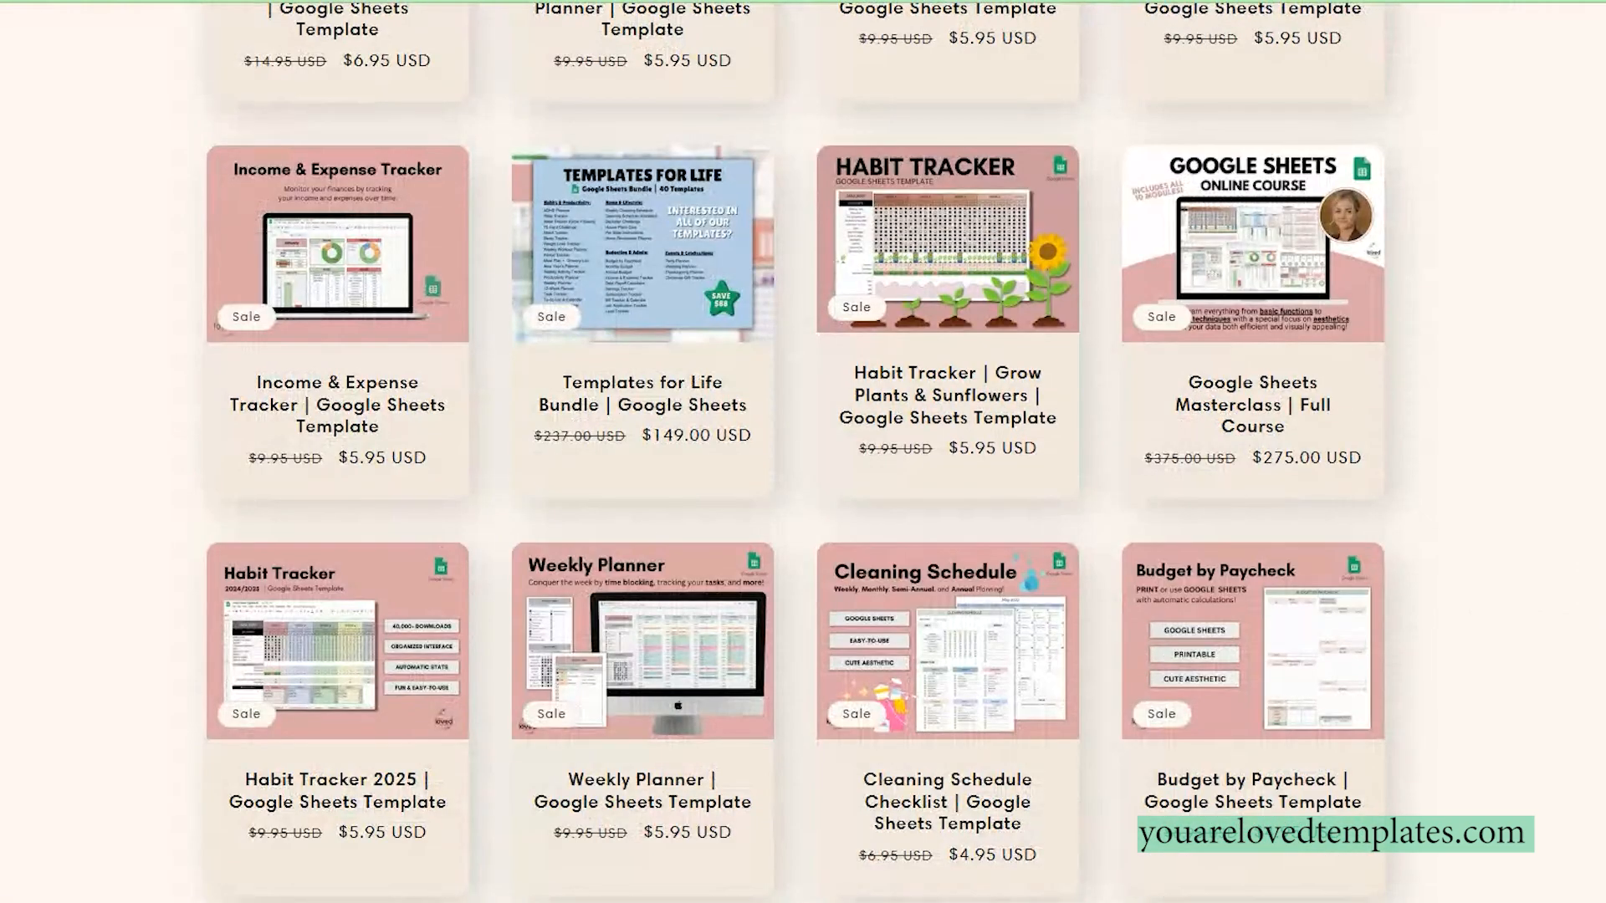
scroll(1559, 573, up, 8)
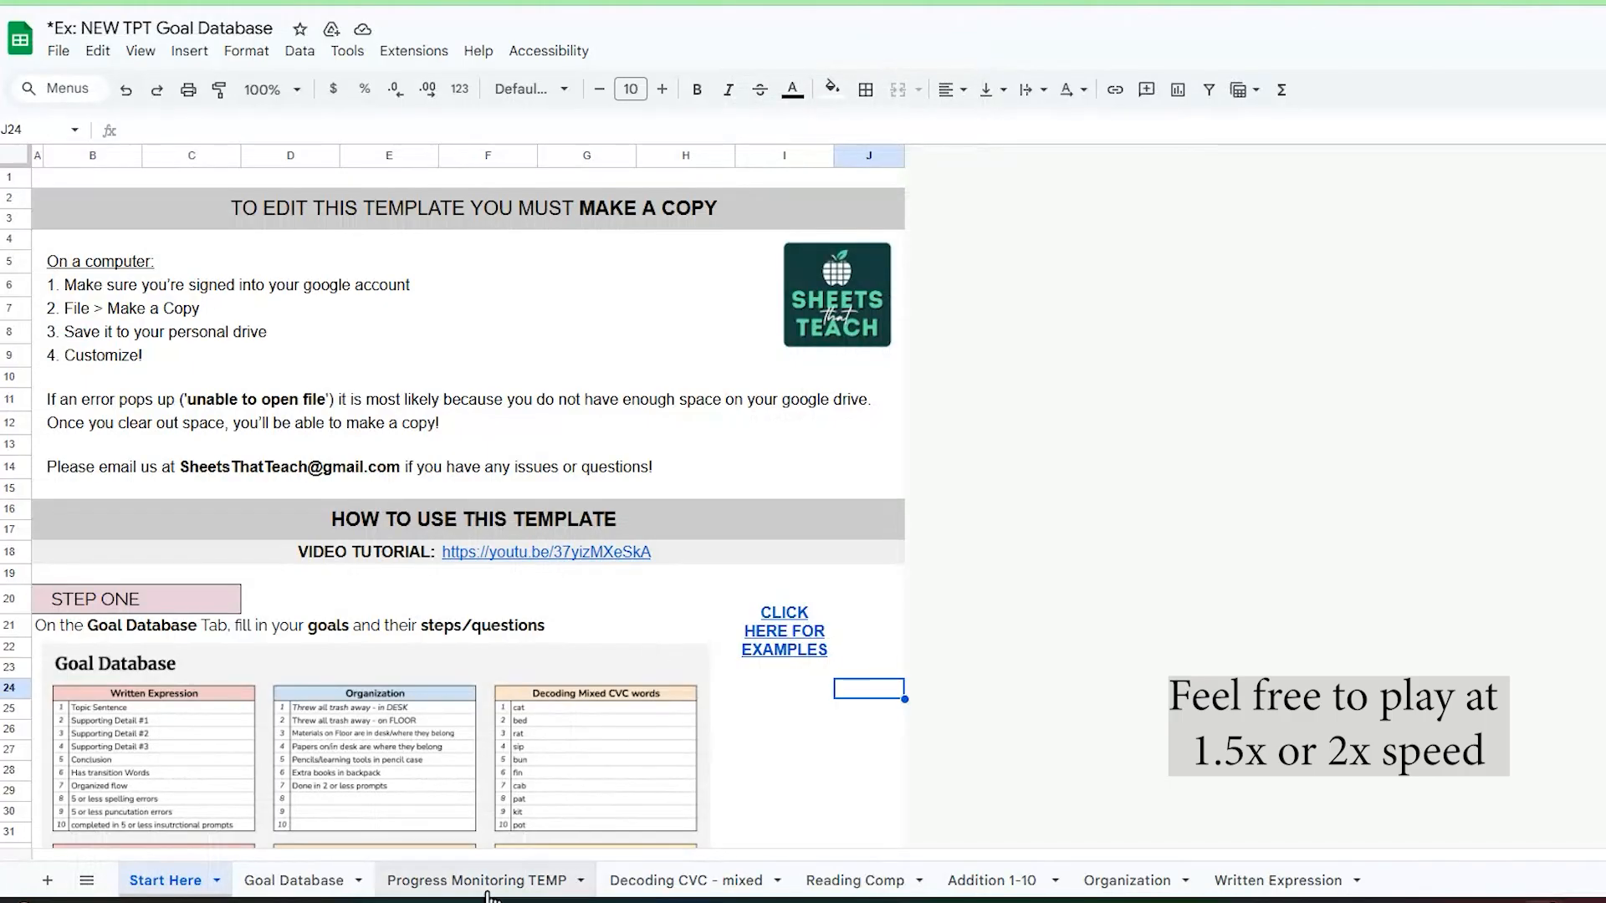
Step: In the example Goal Database spreadsheet in Google Sheets, review the goal list, the blank progress monitoring template and the filled-in tracking sheets
click(312, 885)
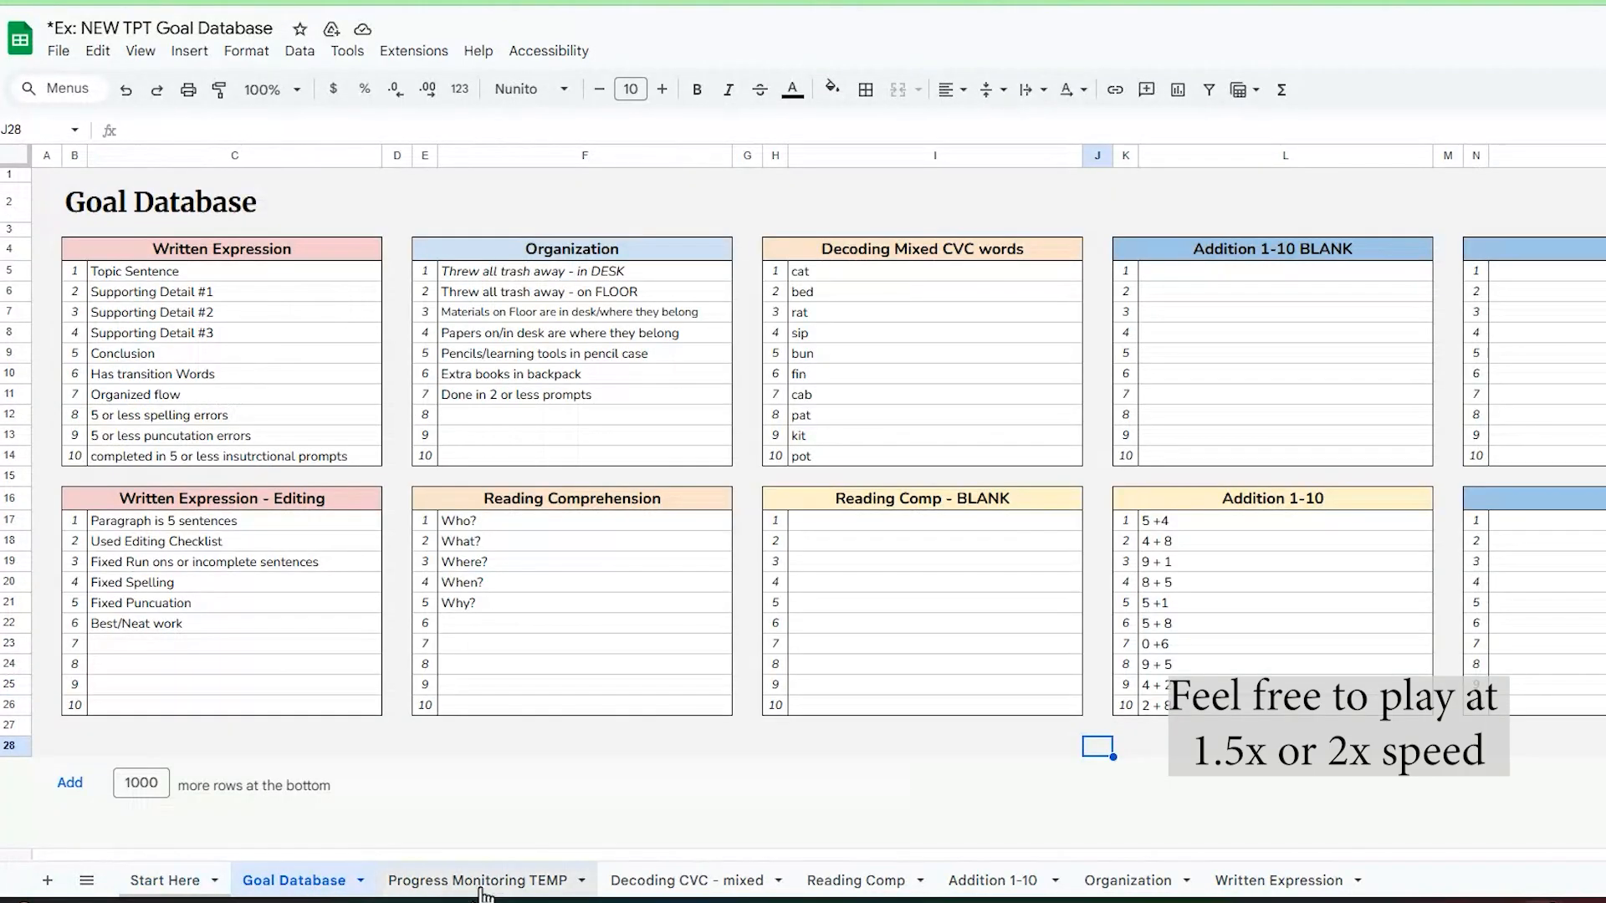
click(510, 883)
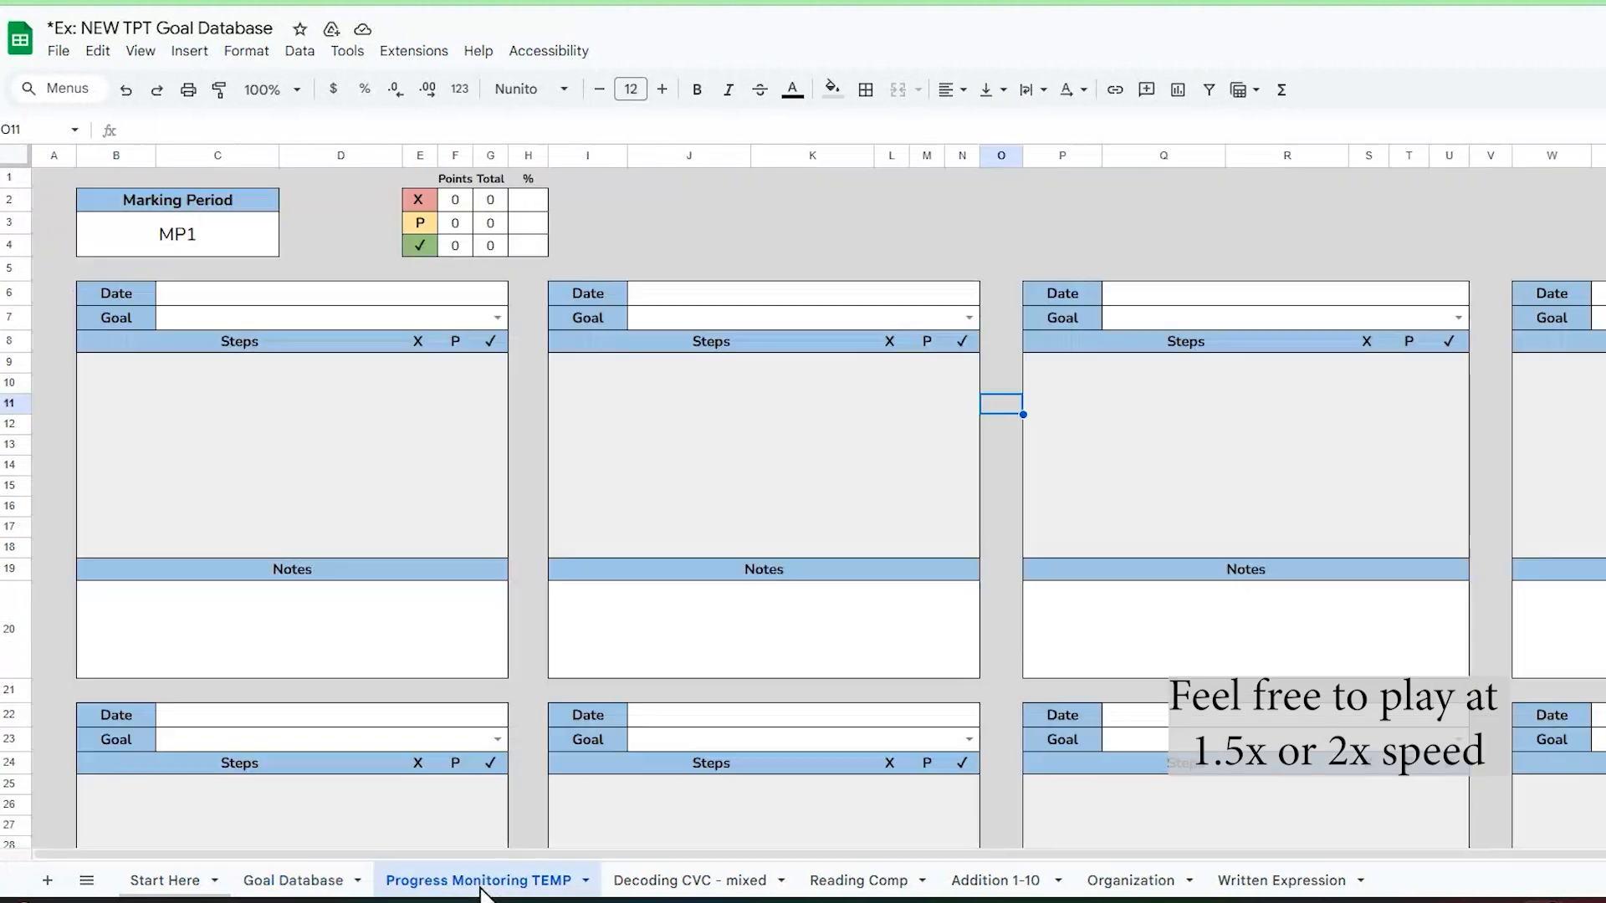
click(699, 881)
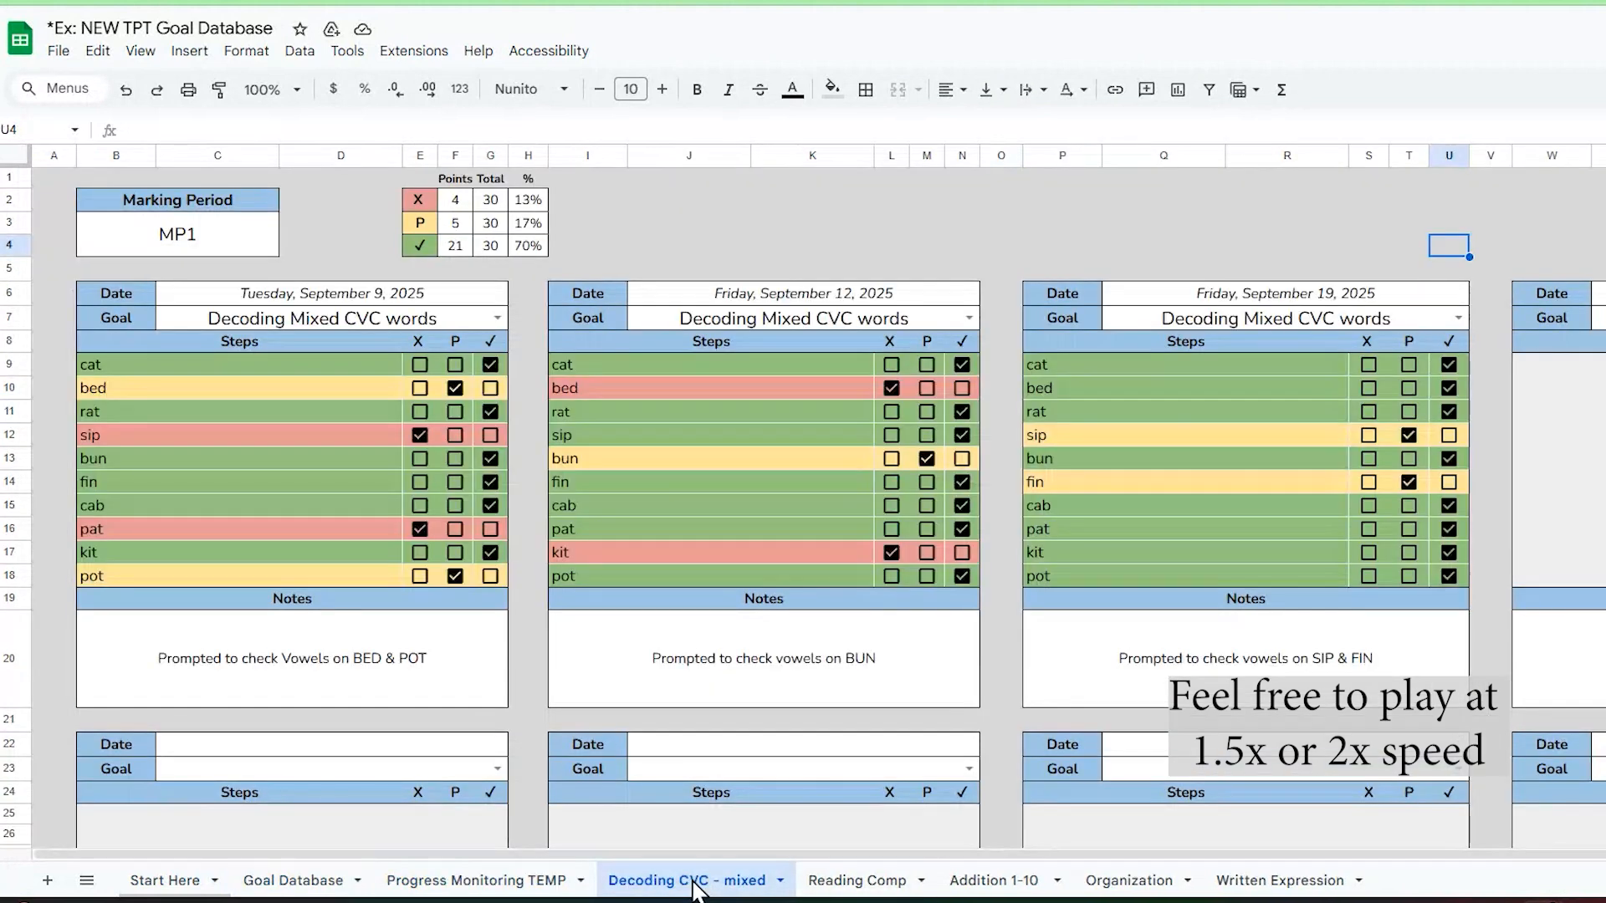
click(839, 888)
click(962, 889)
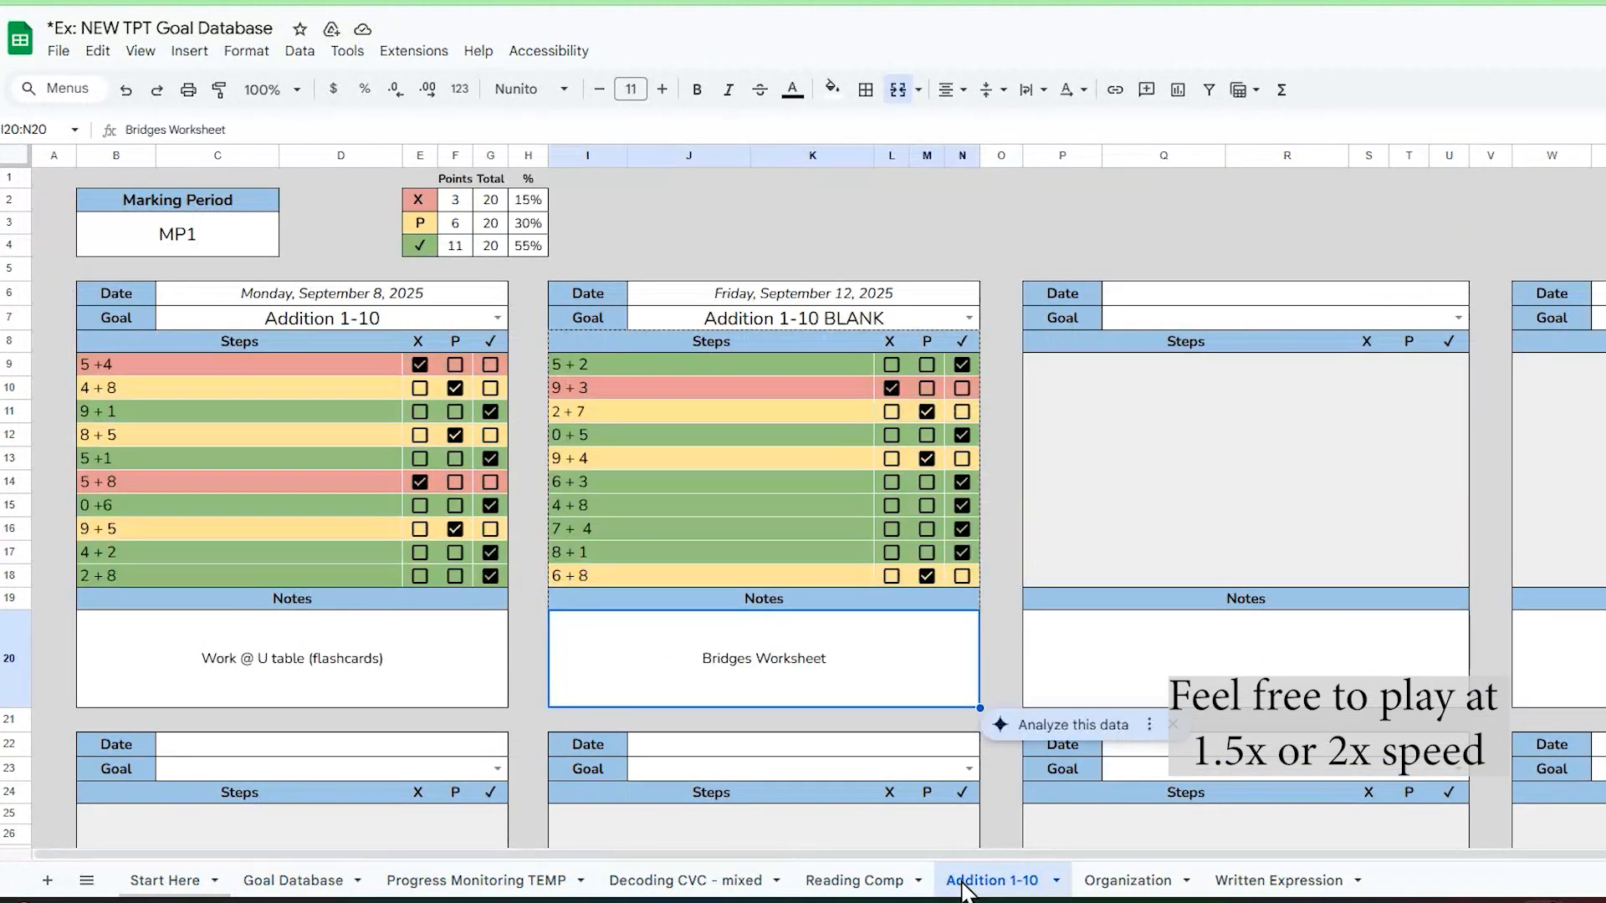
click(850, 882)
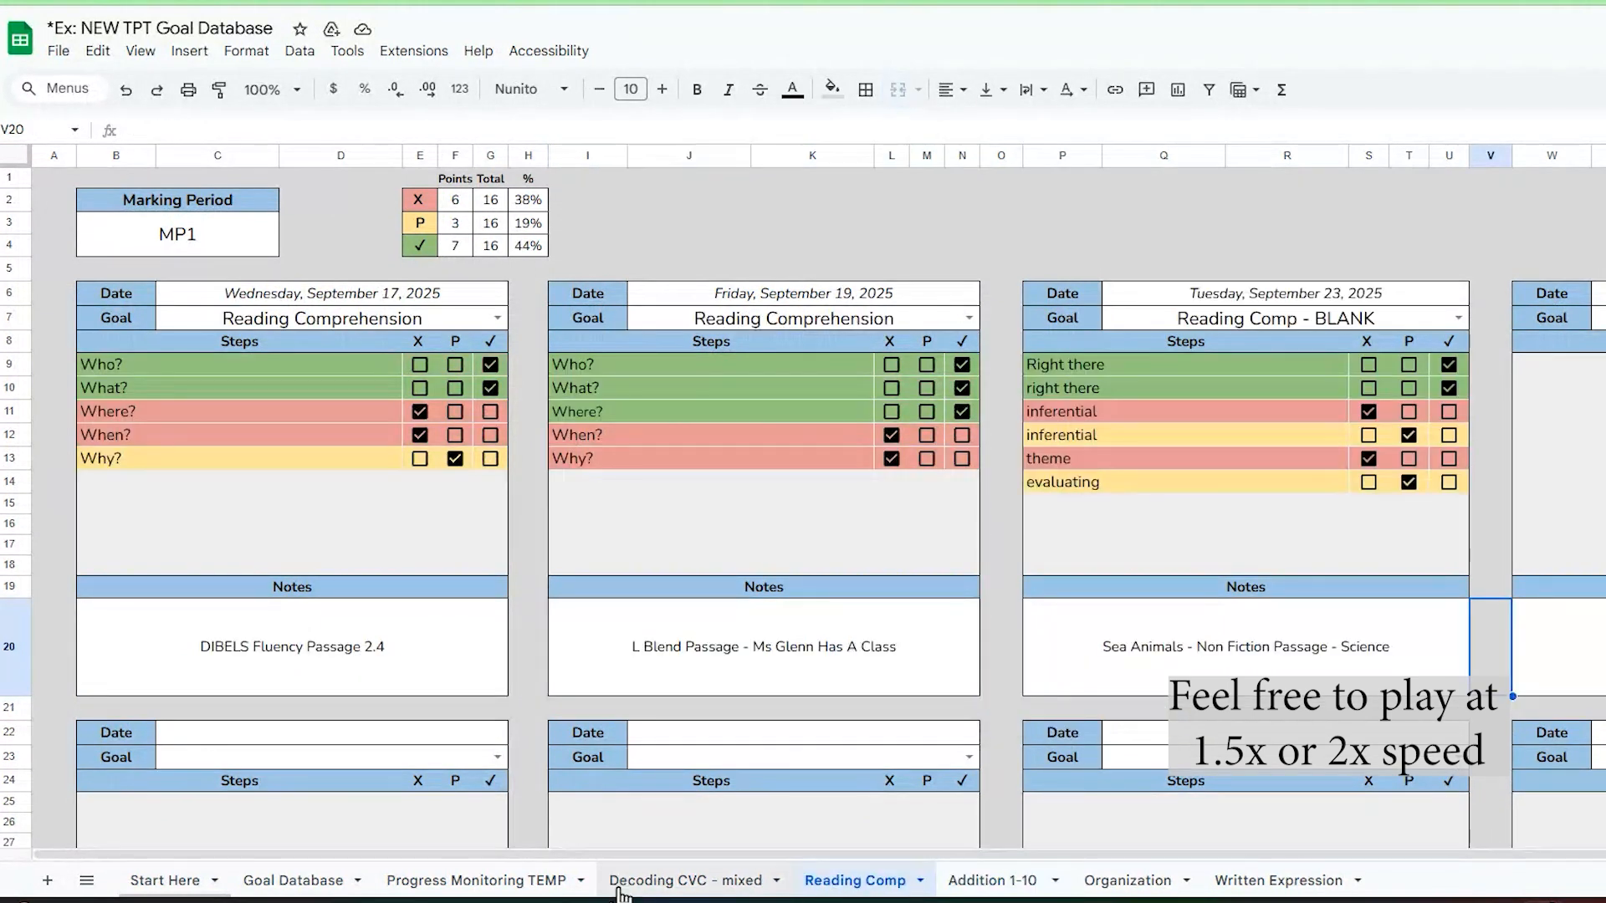
click(620, 889)
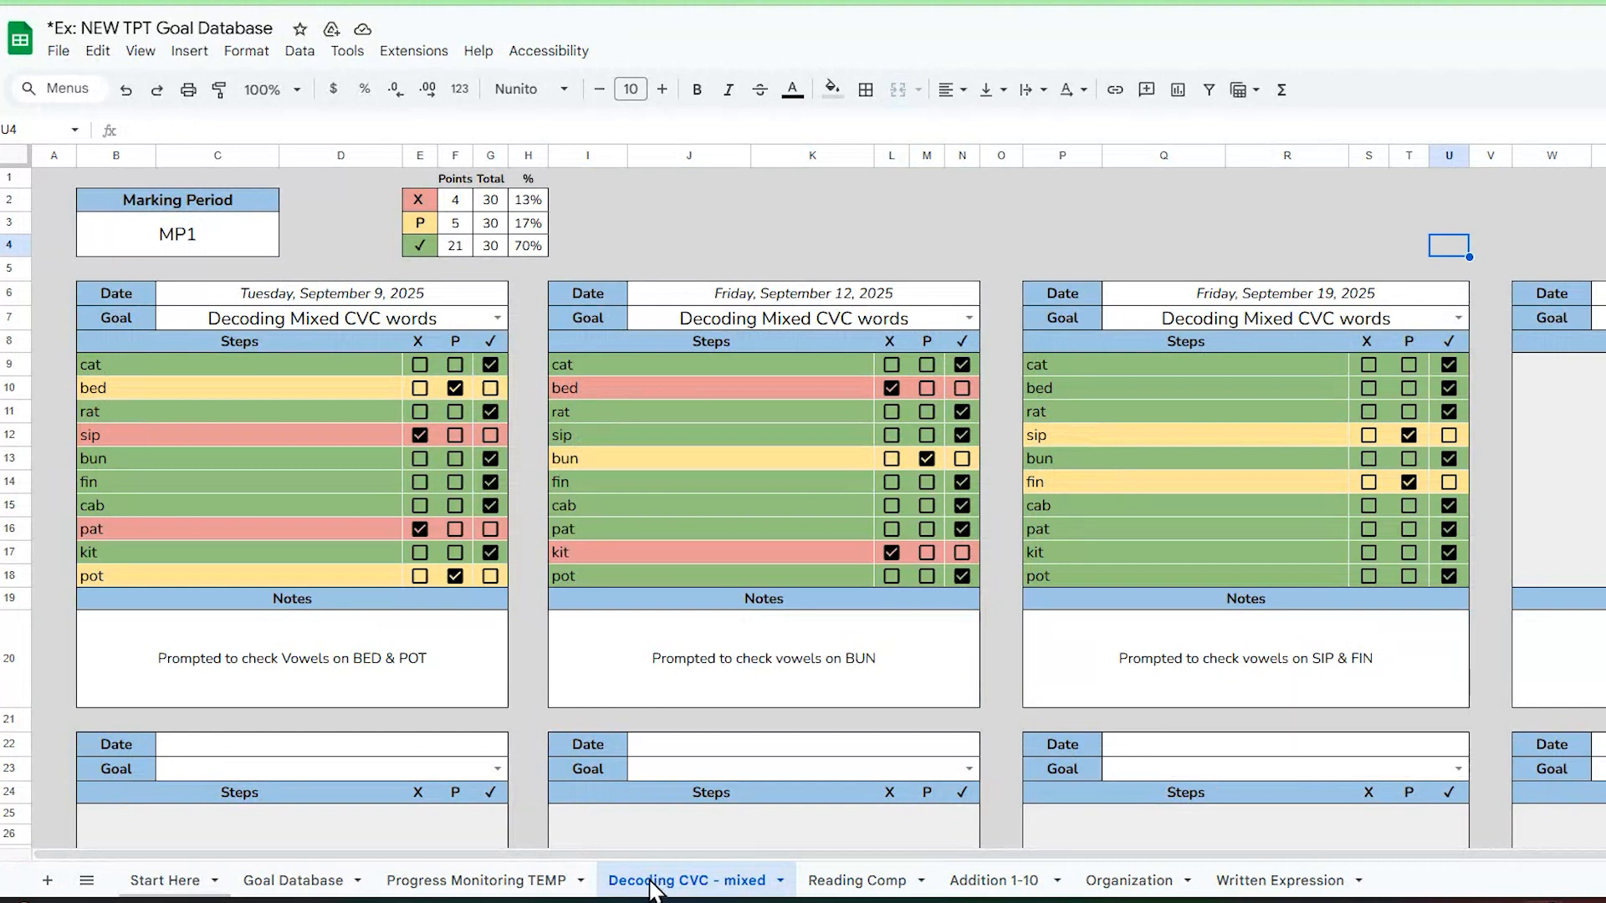
click(288, 890)
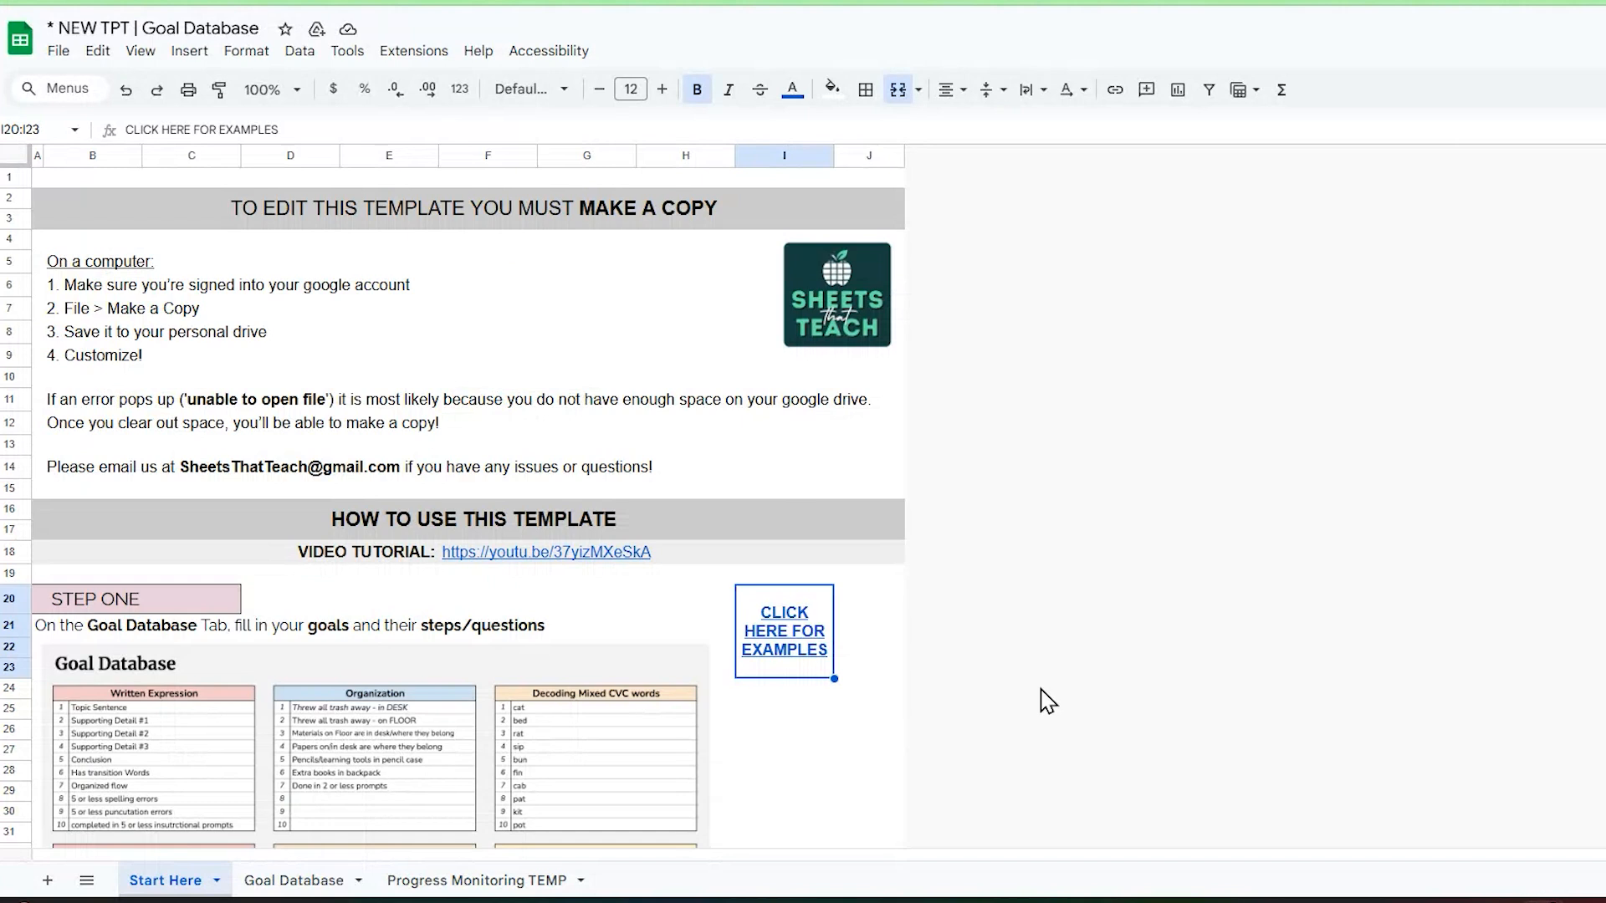
Step: Read through the Start Here instructions of the blank Goal Database template, including its video tutorial and examples links
scroll(400, 393, down, 10)
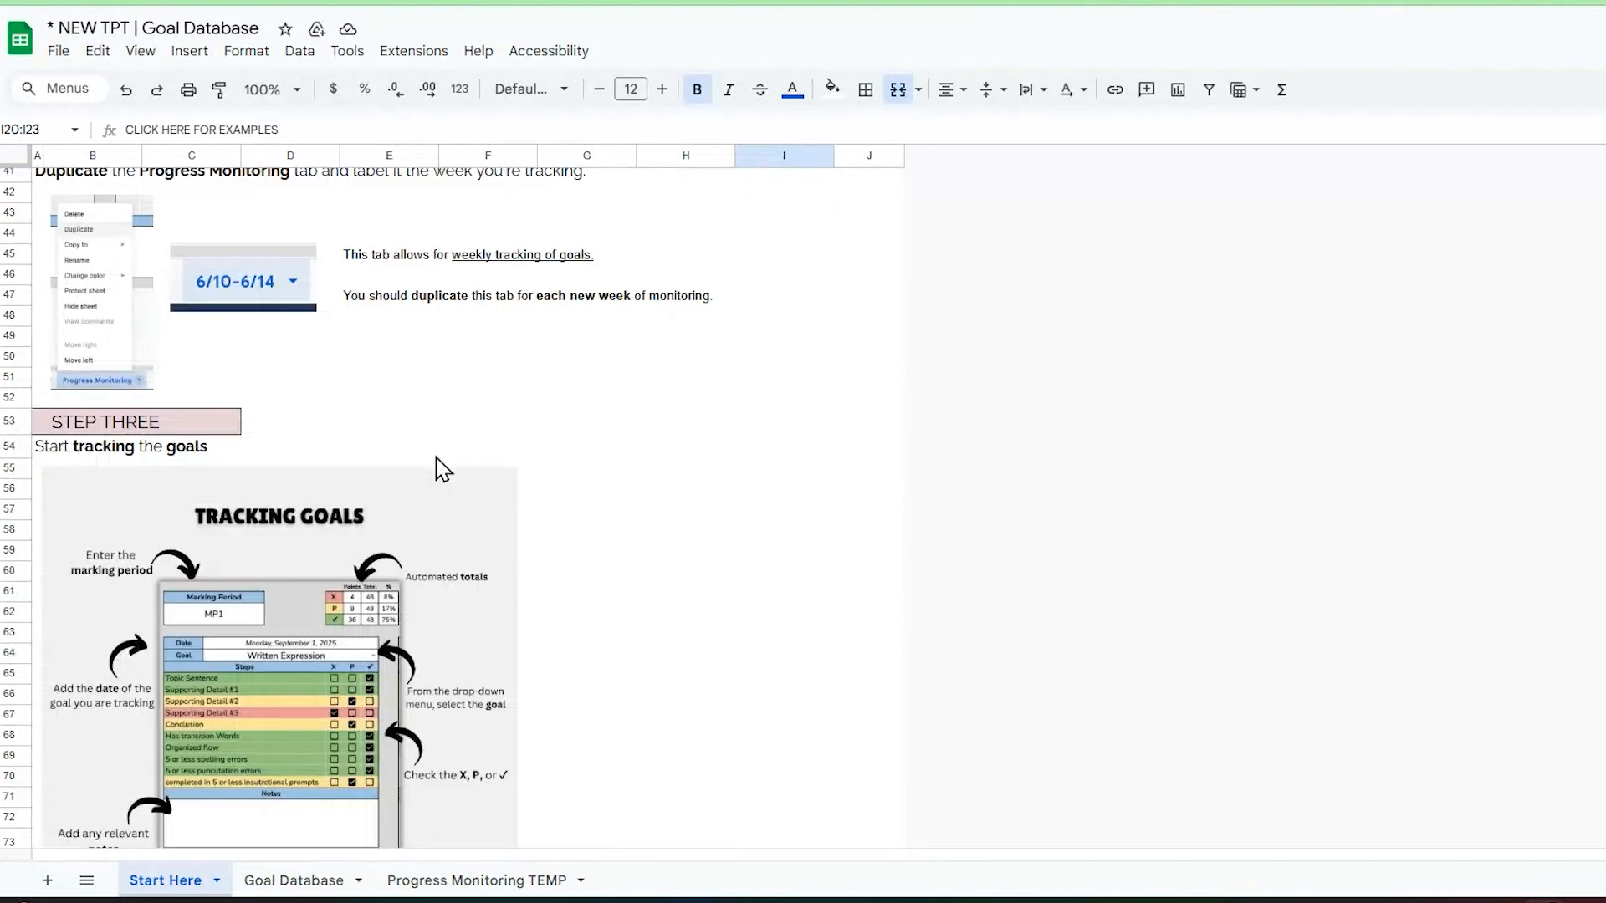
scroll(442, 465, up, 10)
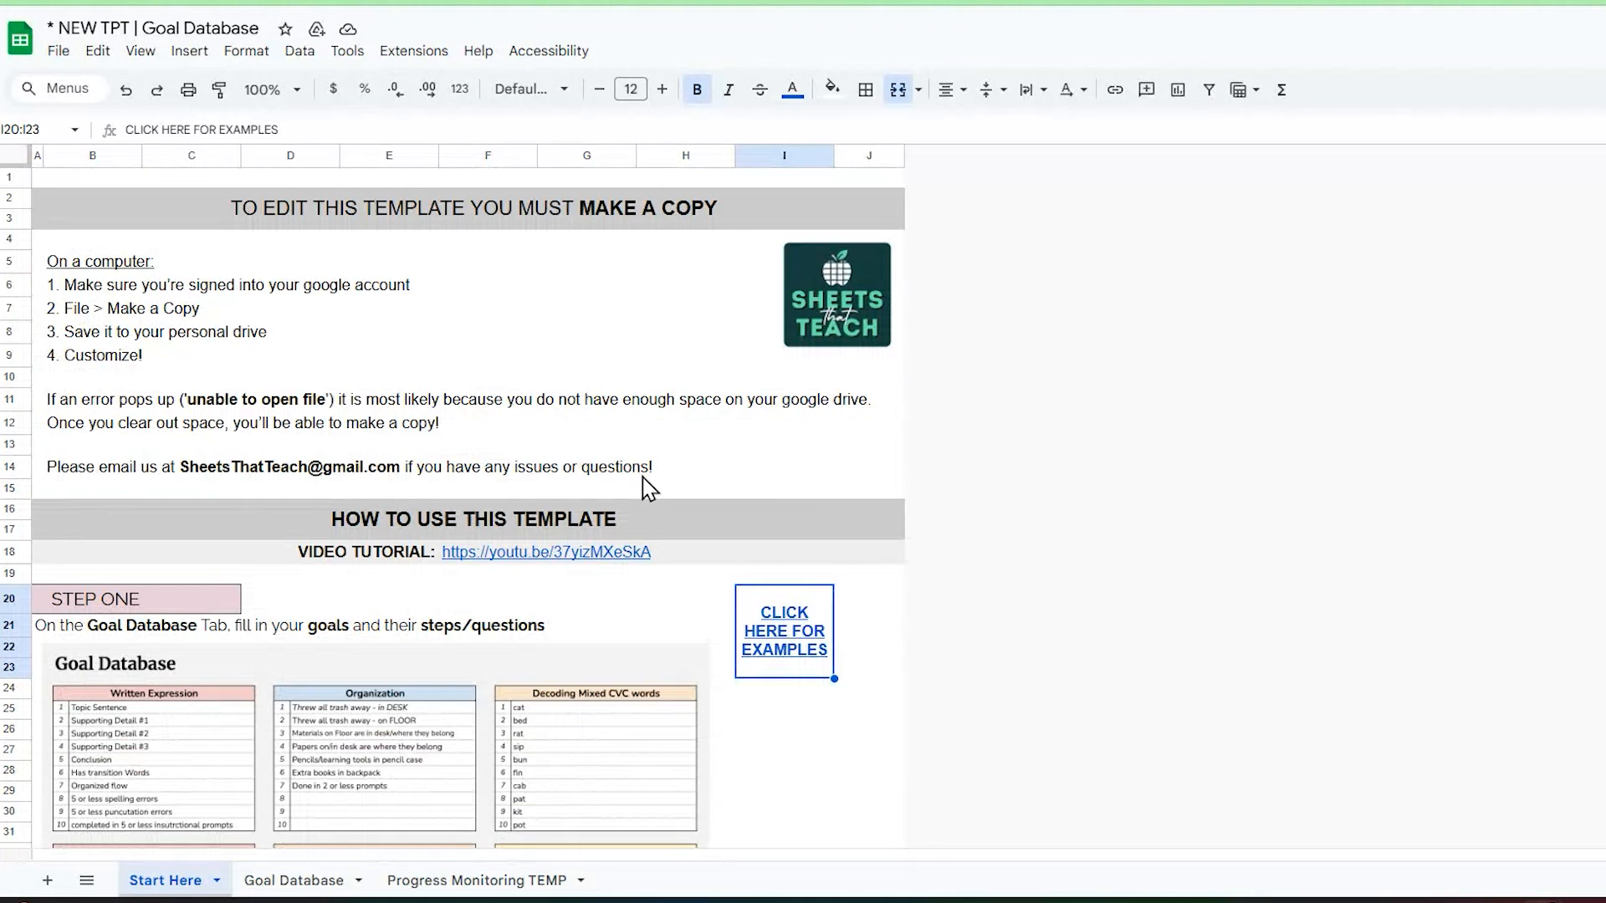
click(474, 559)
click(898, 560)
click(798, 620)
Step: Make a copy of the Goal Database template in My Drive, named with the student's full name followed by "IEP Goals"
click(60, 54)
click(179, 177)
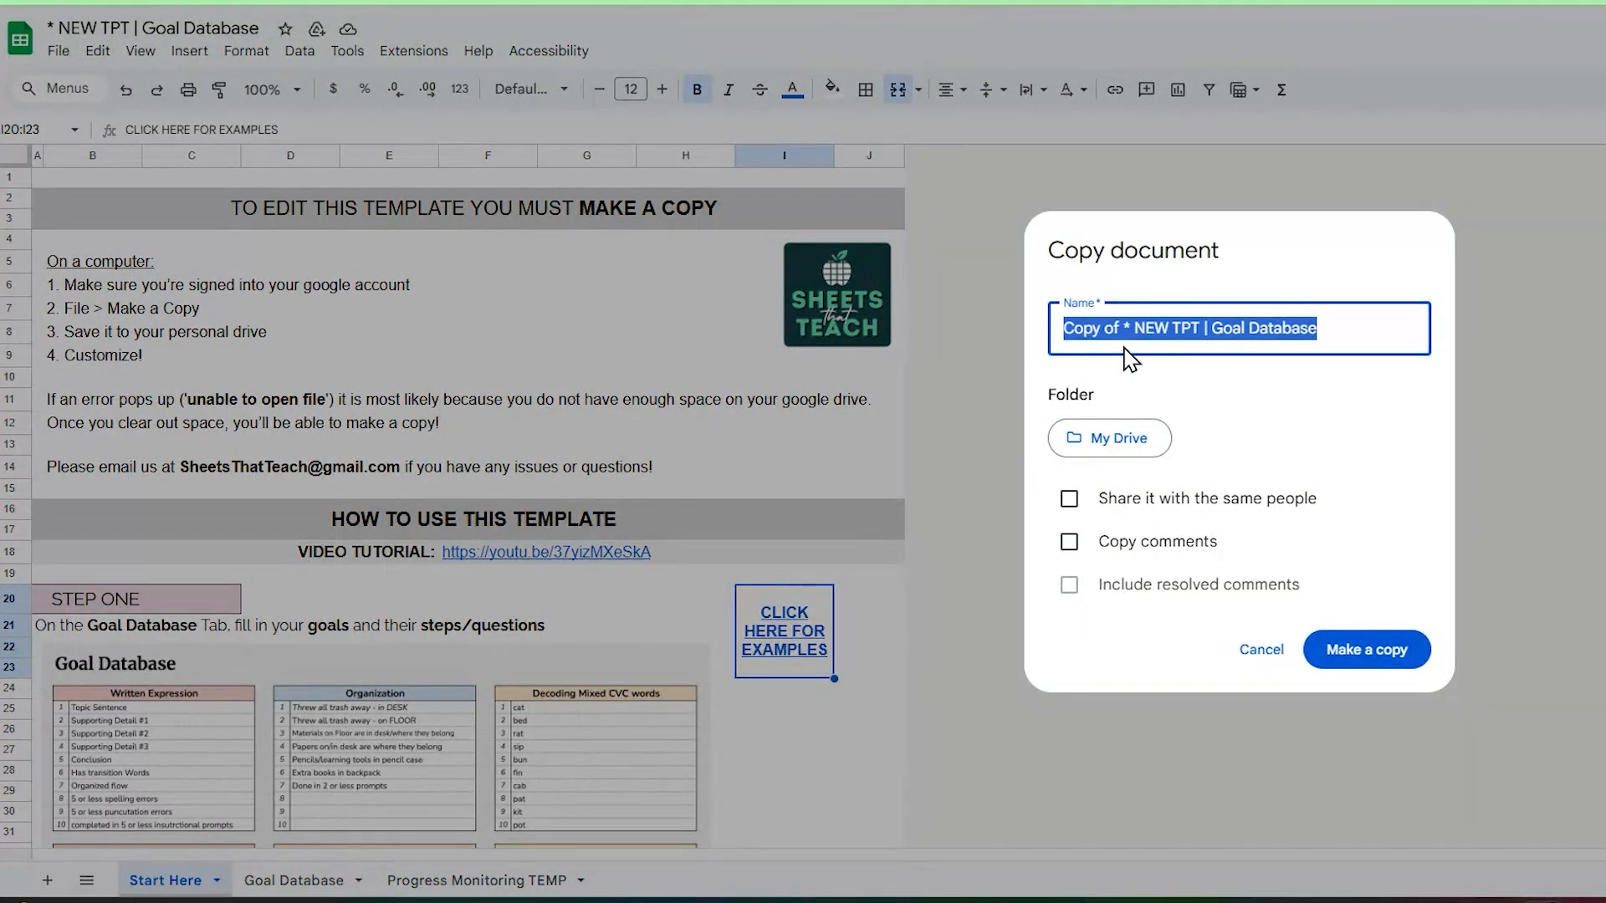
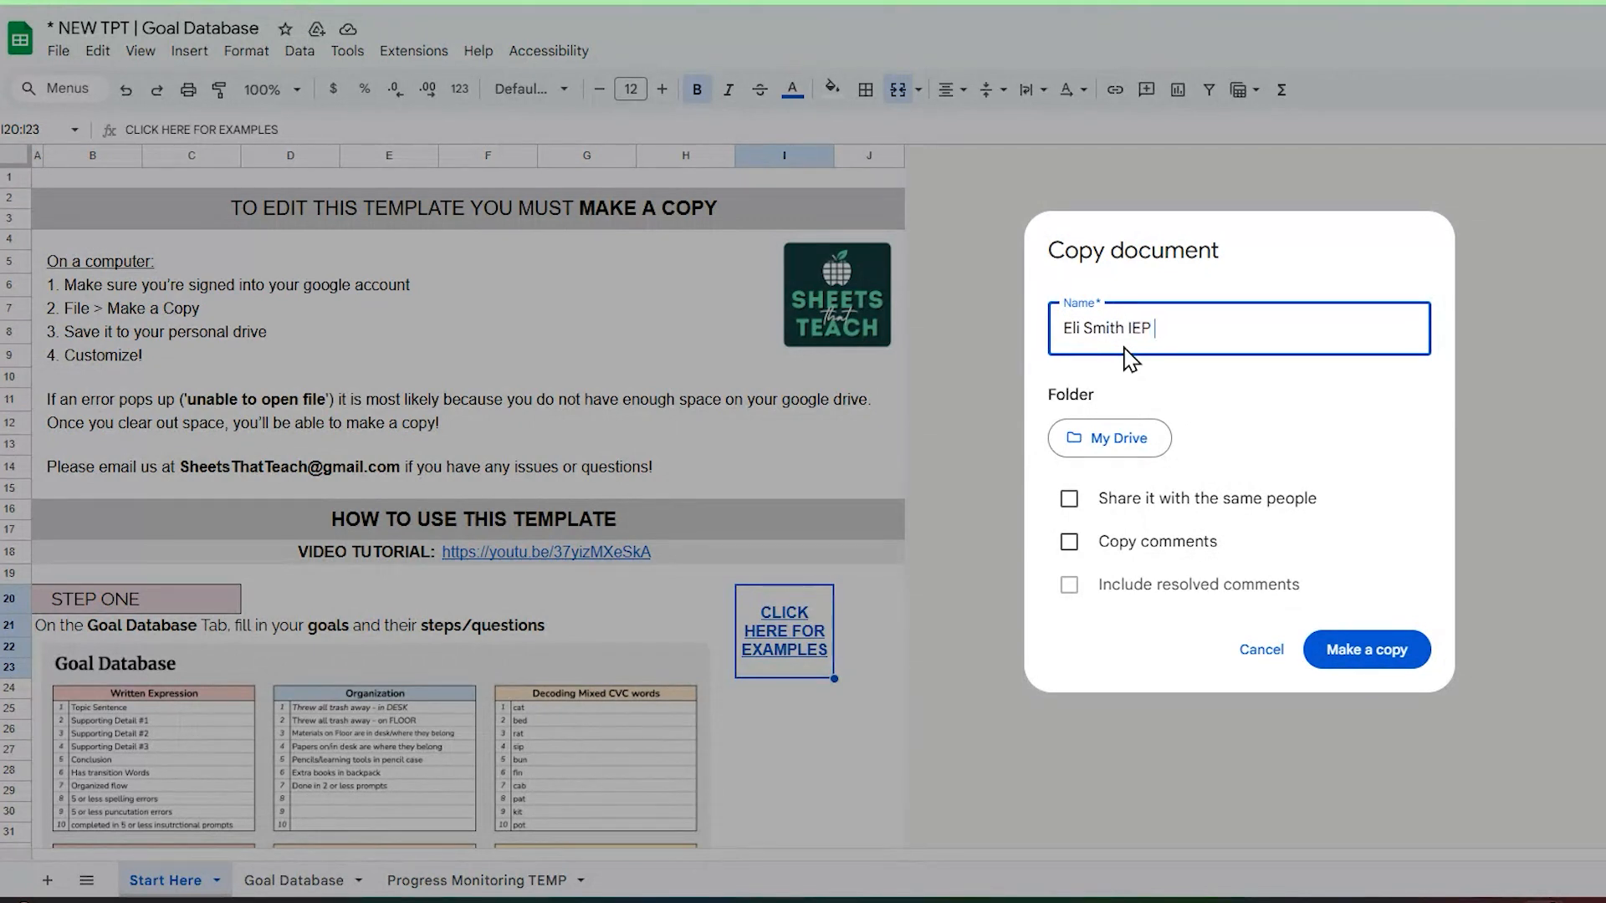
text( Goals)
click(1383, 650)
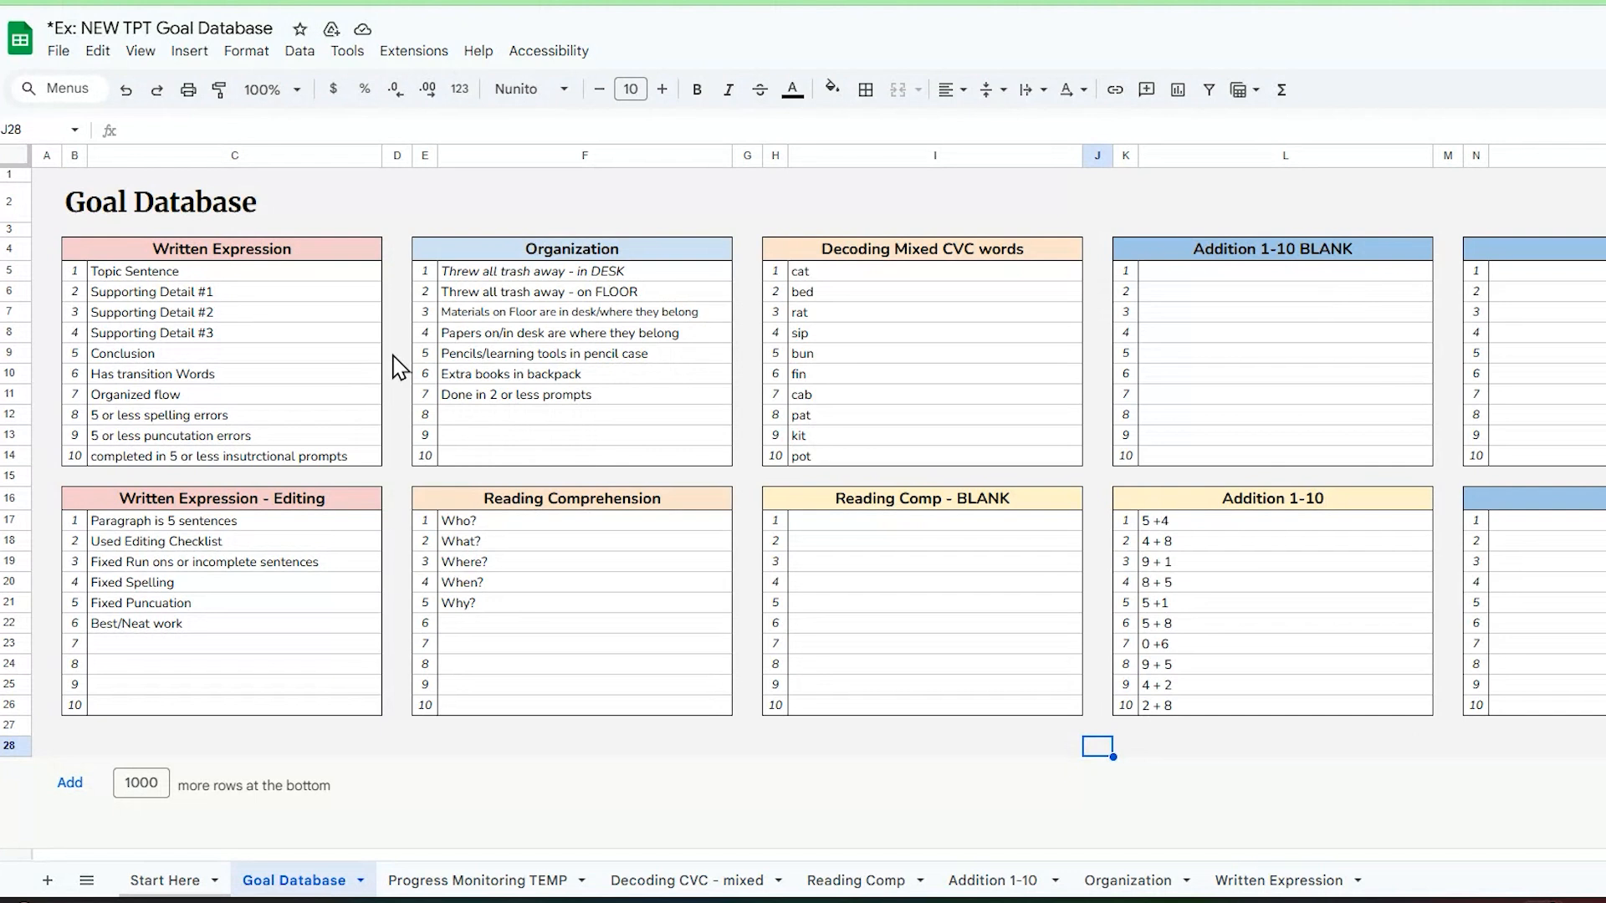
Step: Examine the example Goal Database lists, from the Written Expression, Organization and Decoding Mixed CVC words steps to the Reading Comp - BLANK goal
drag(298, 280, 354, 463)
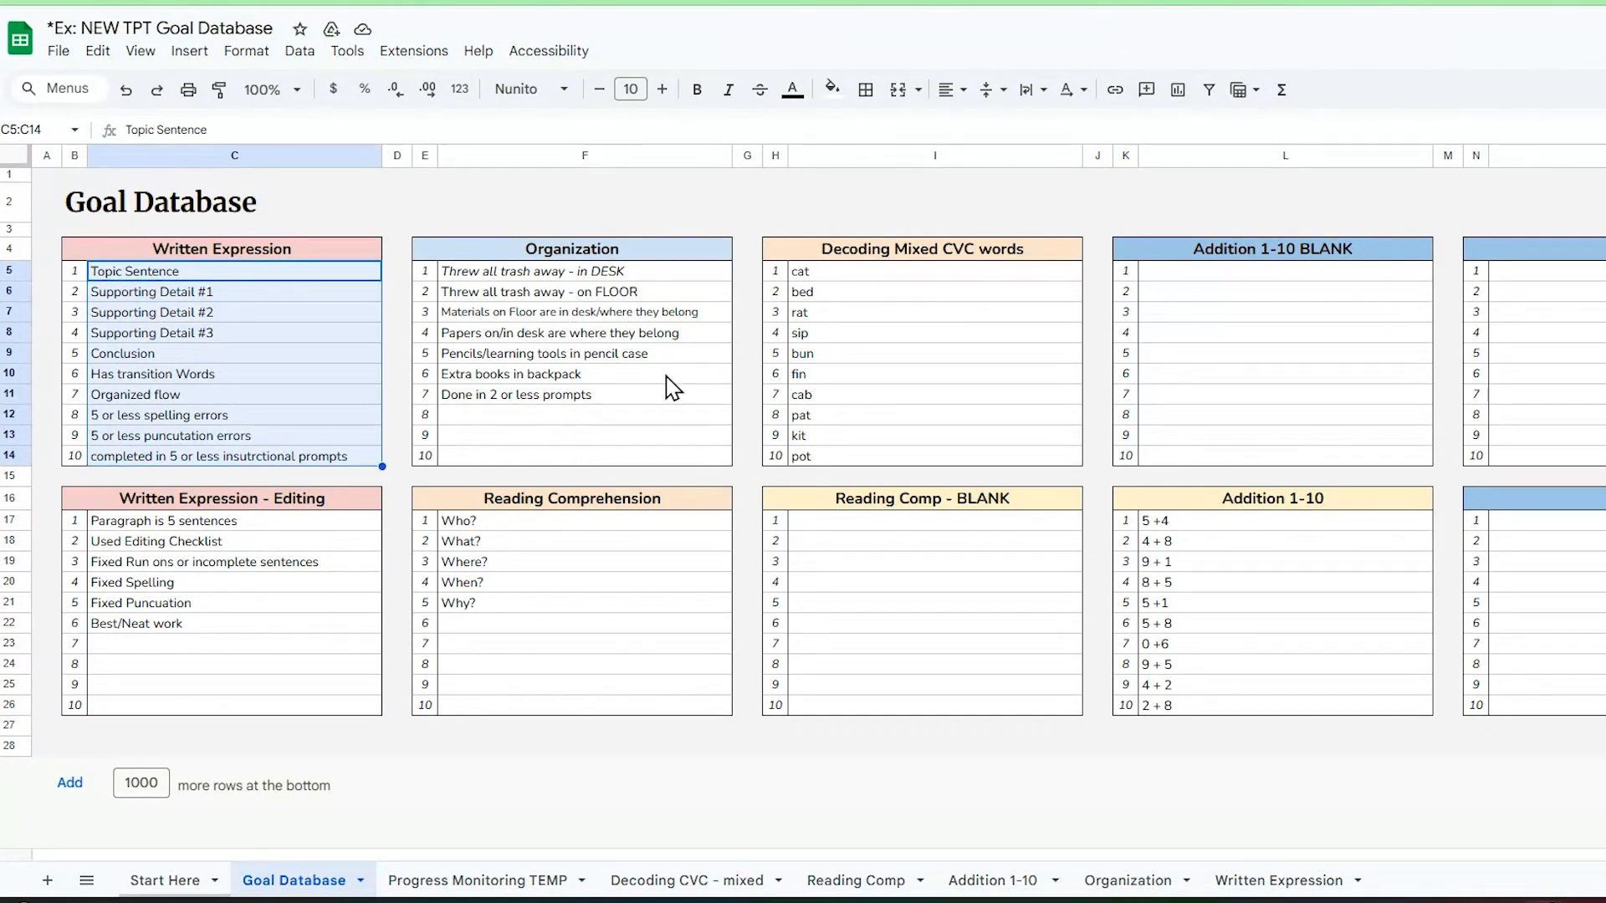
drag(669, 271, 710, 463)
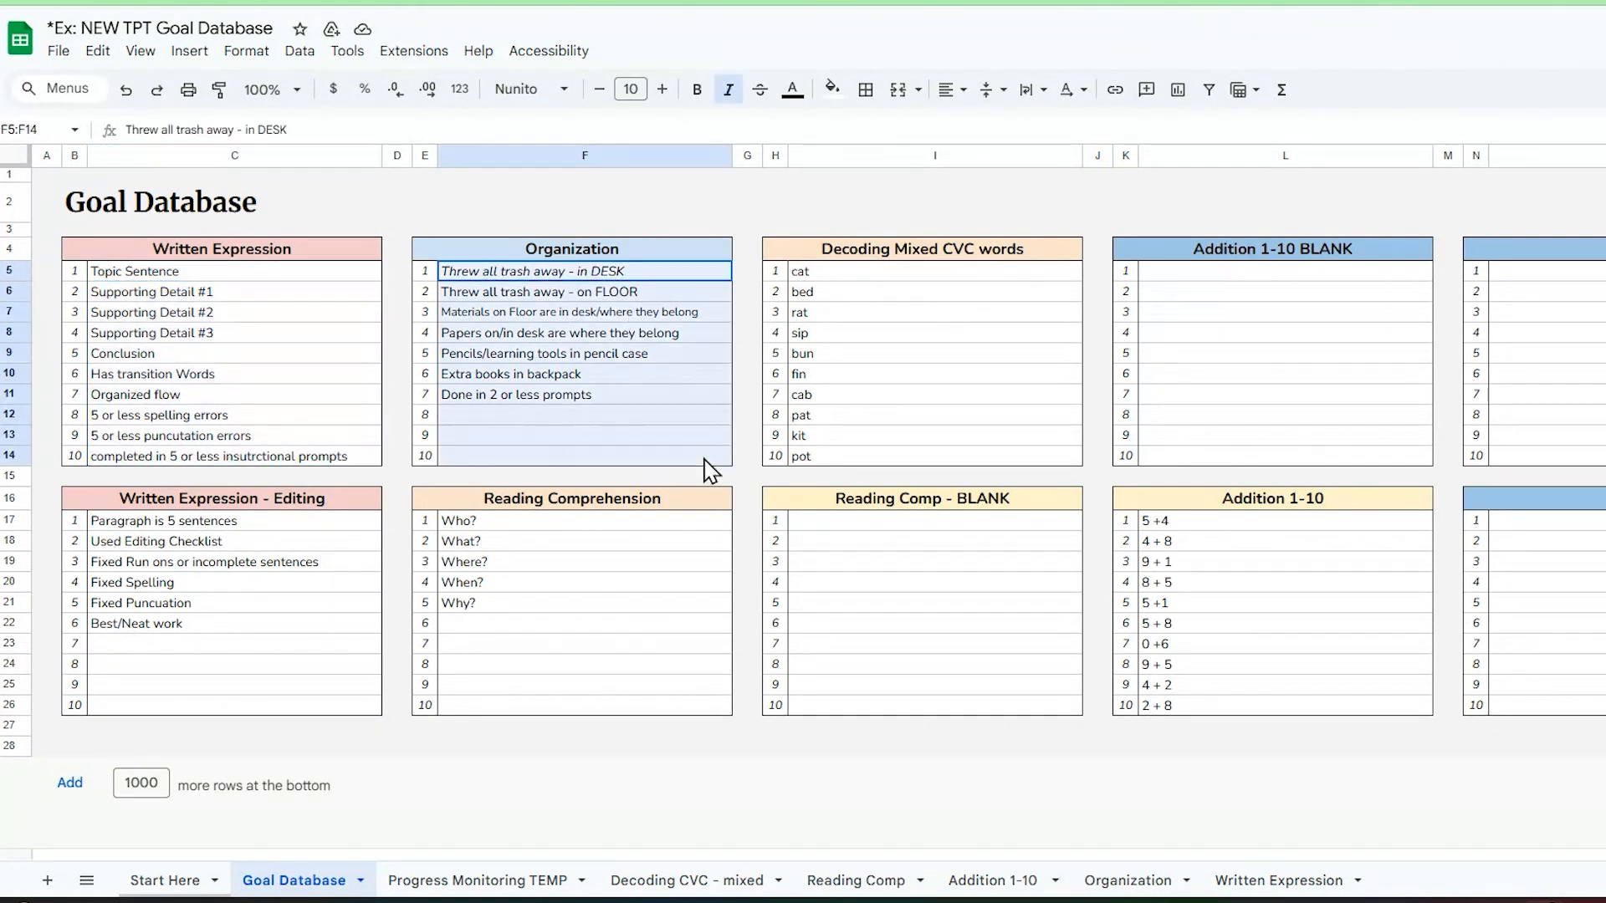
click(949, 359)
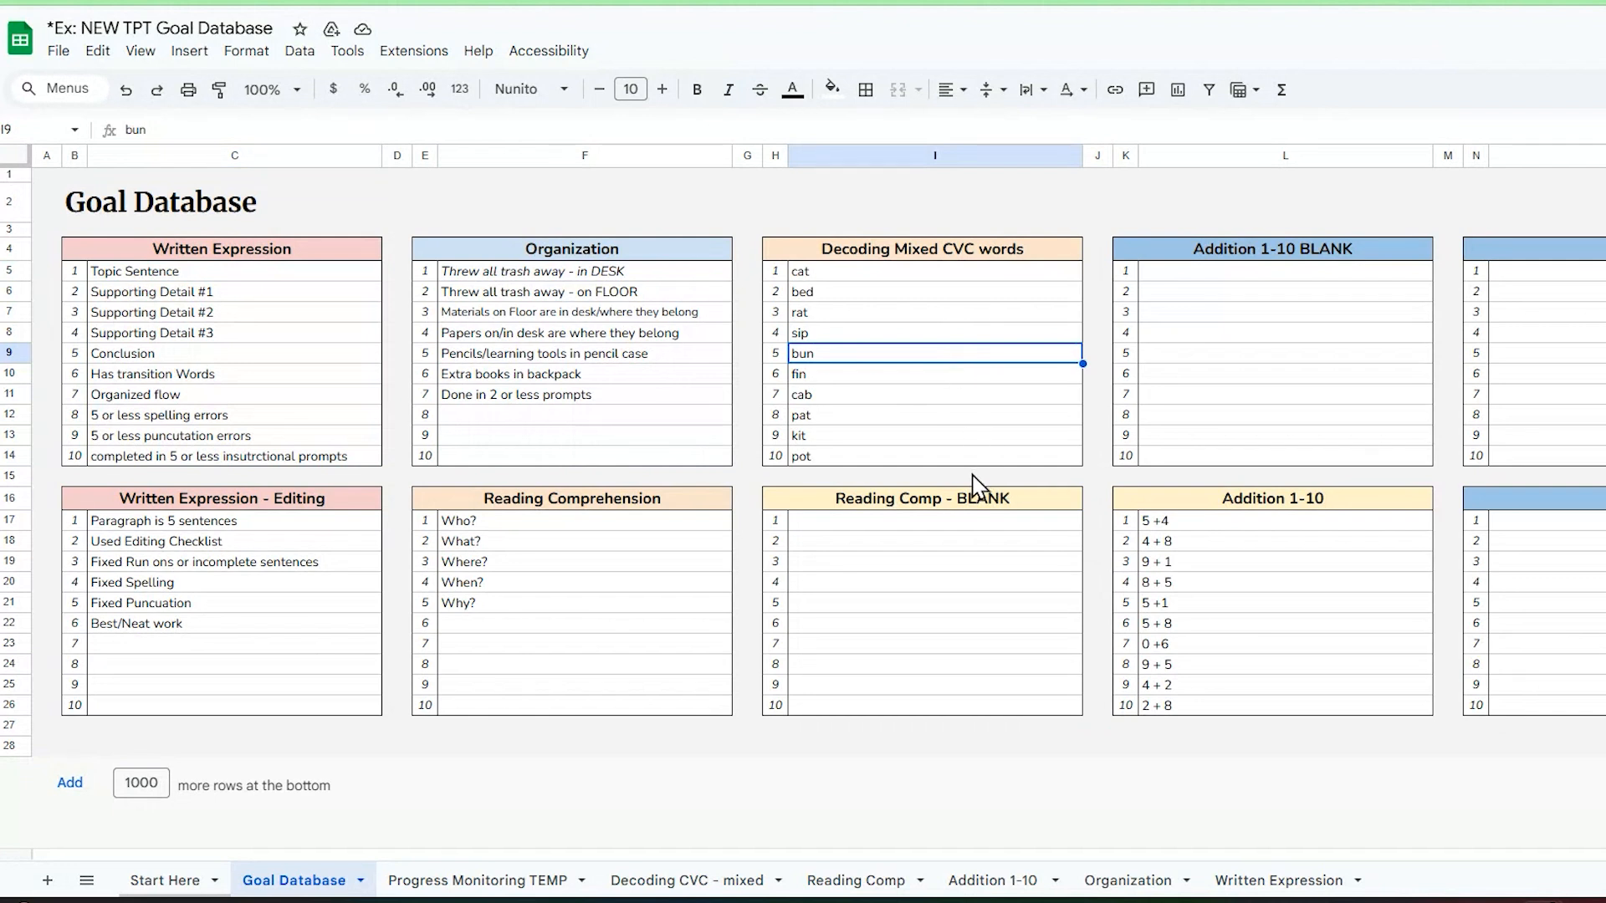
click(975, 583)
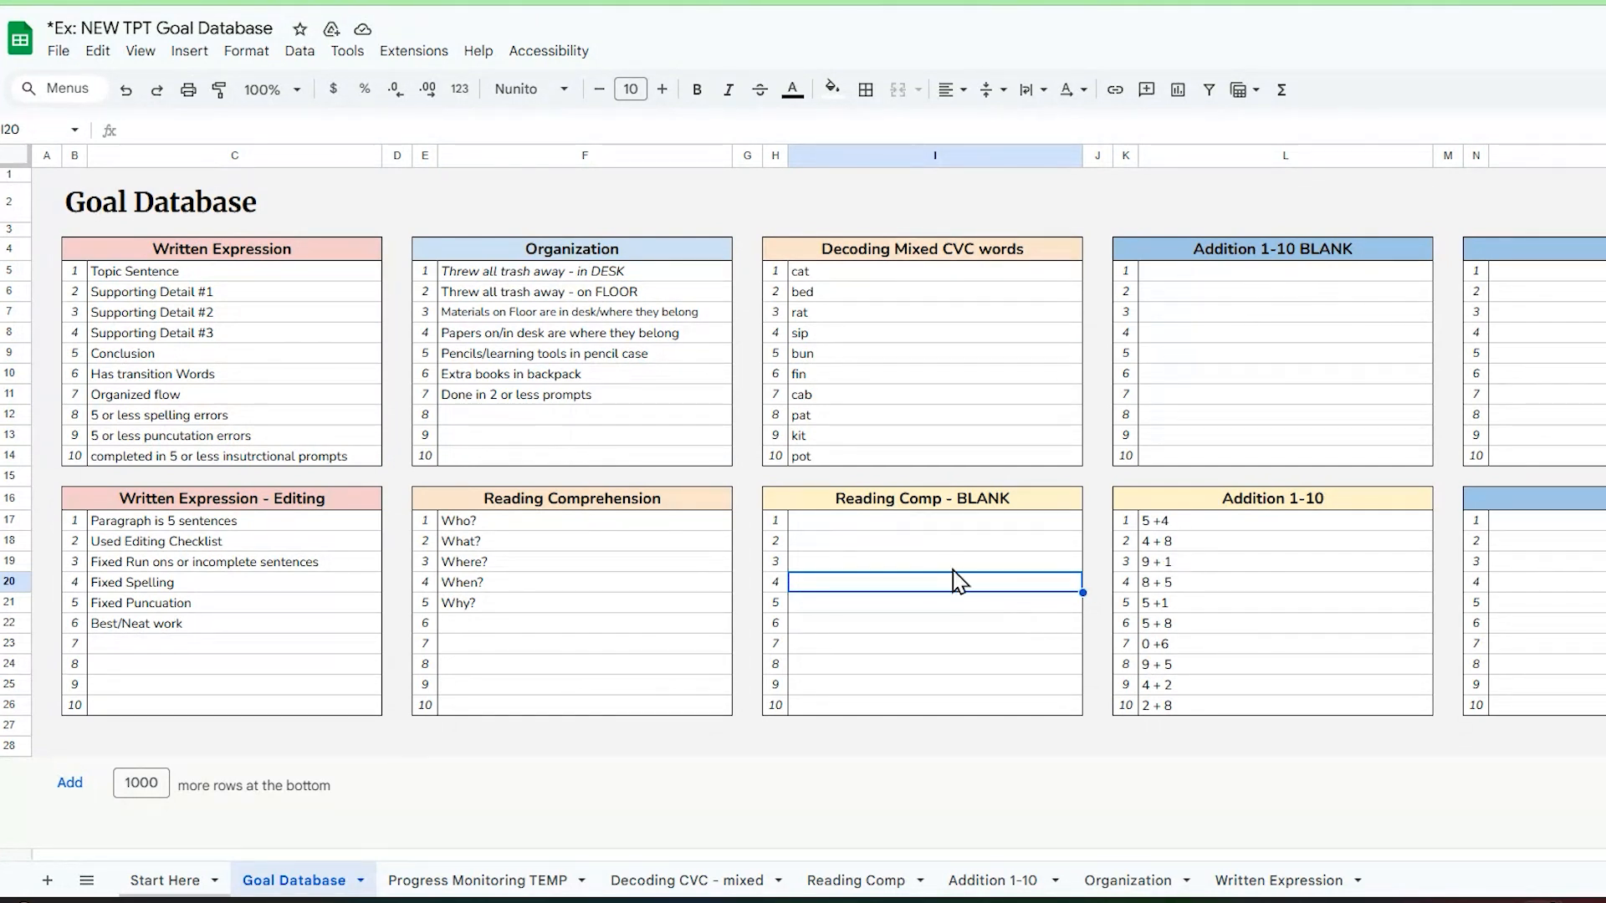
click(865, 529)
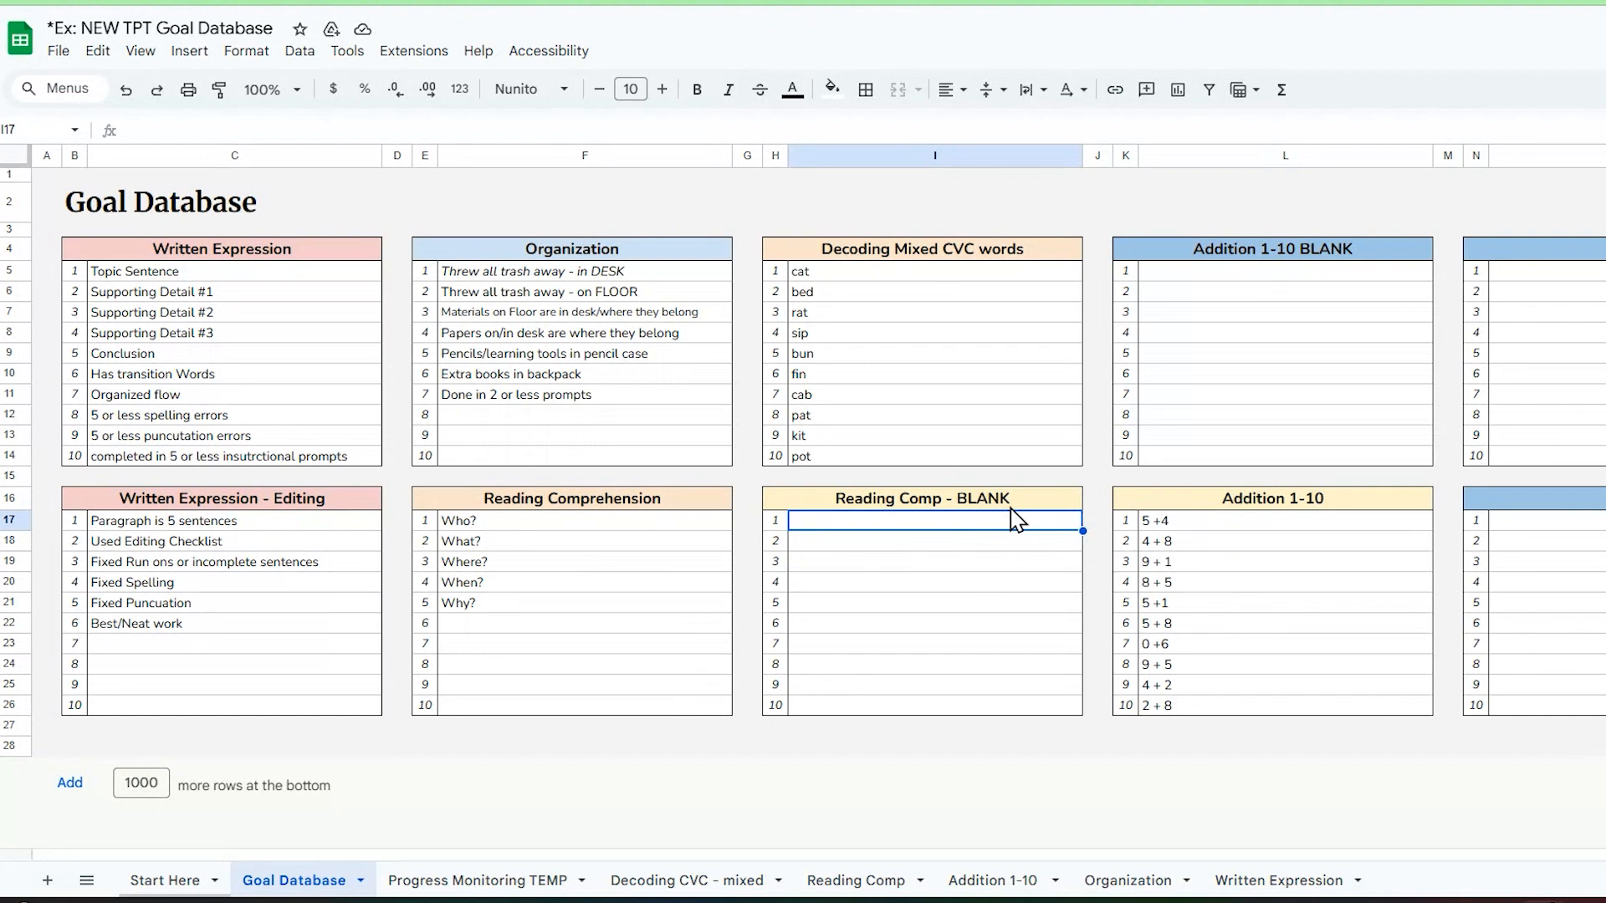
click(978, 500)
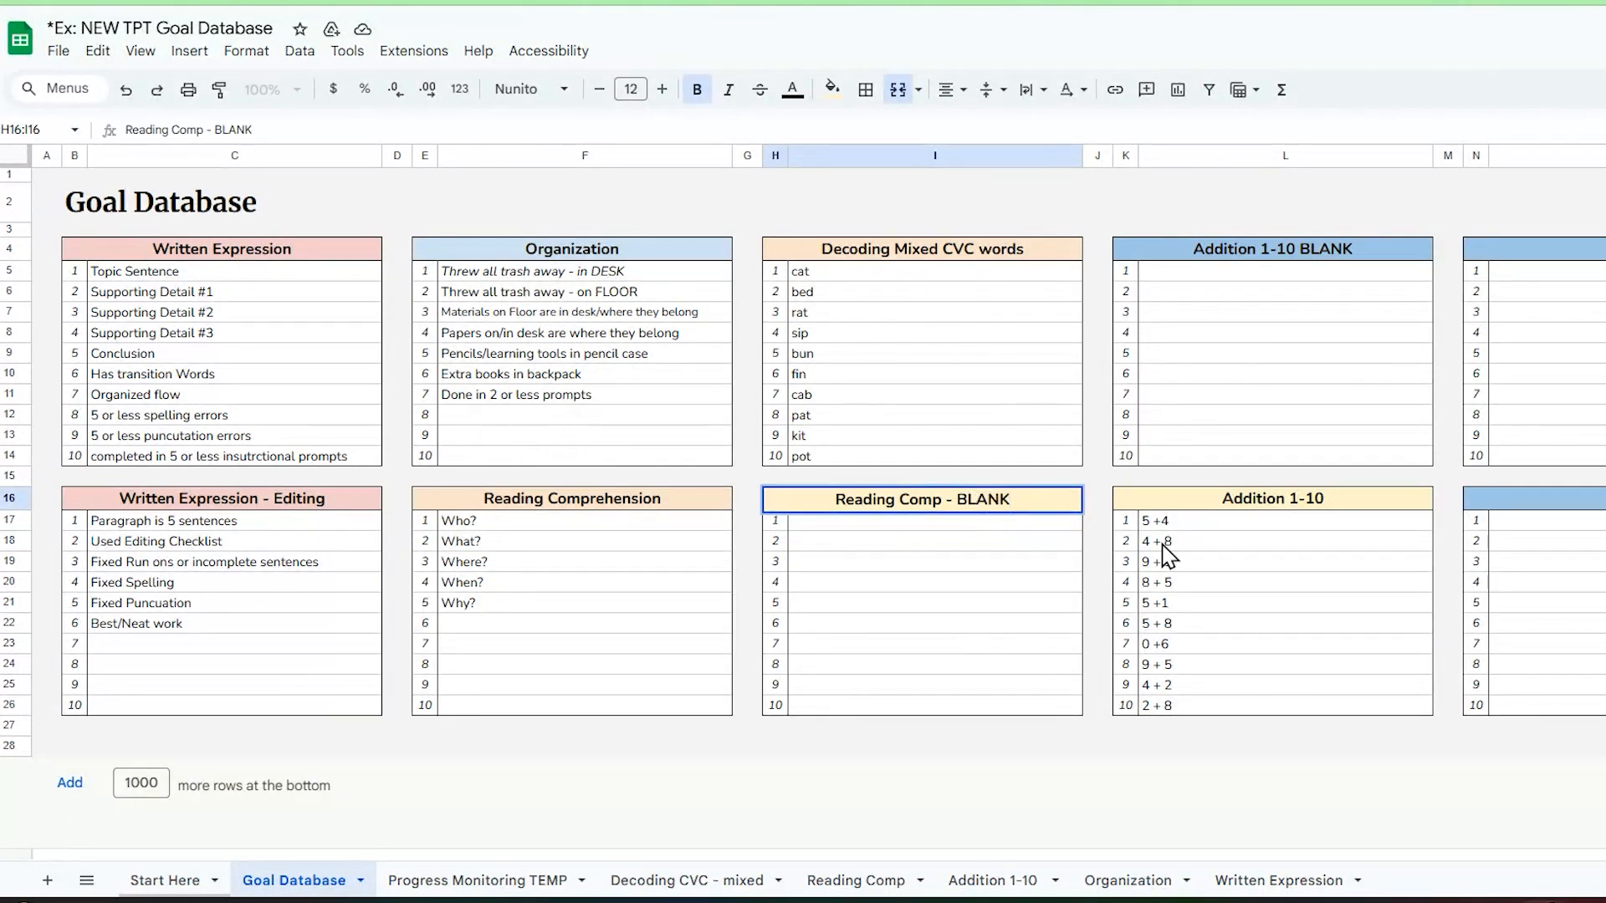
click(1100, 543)
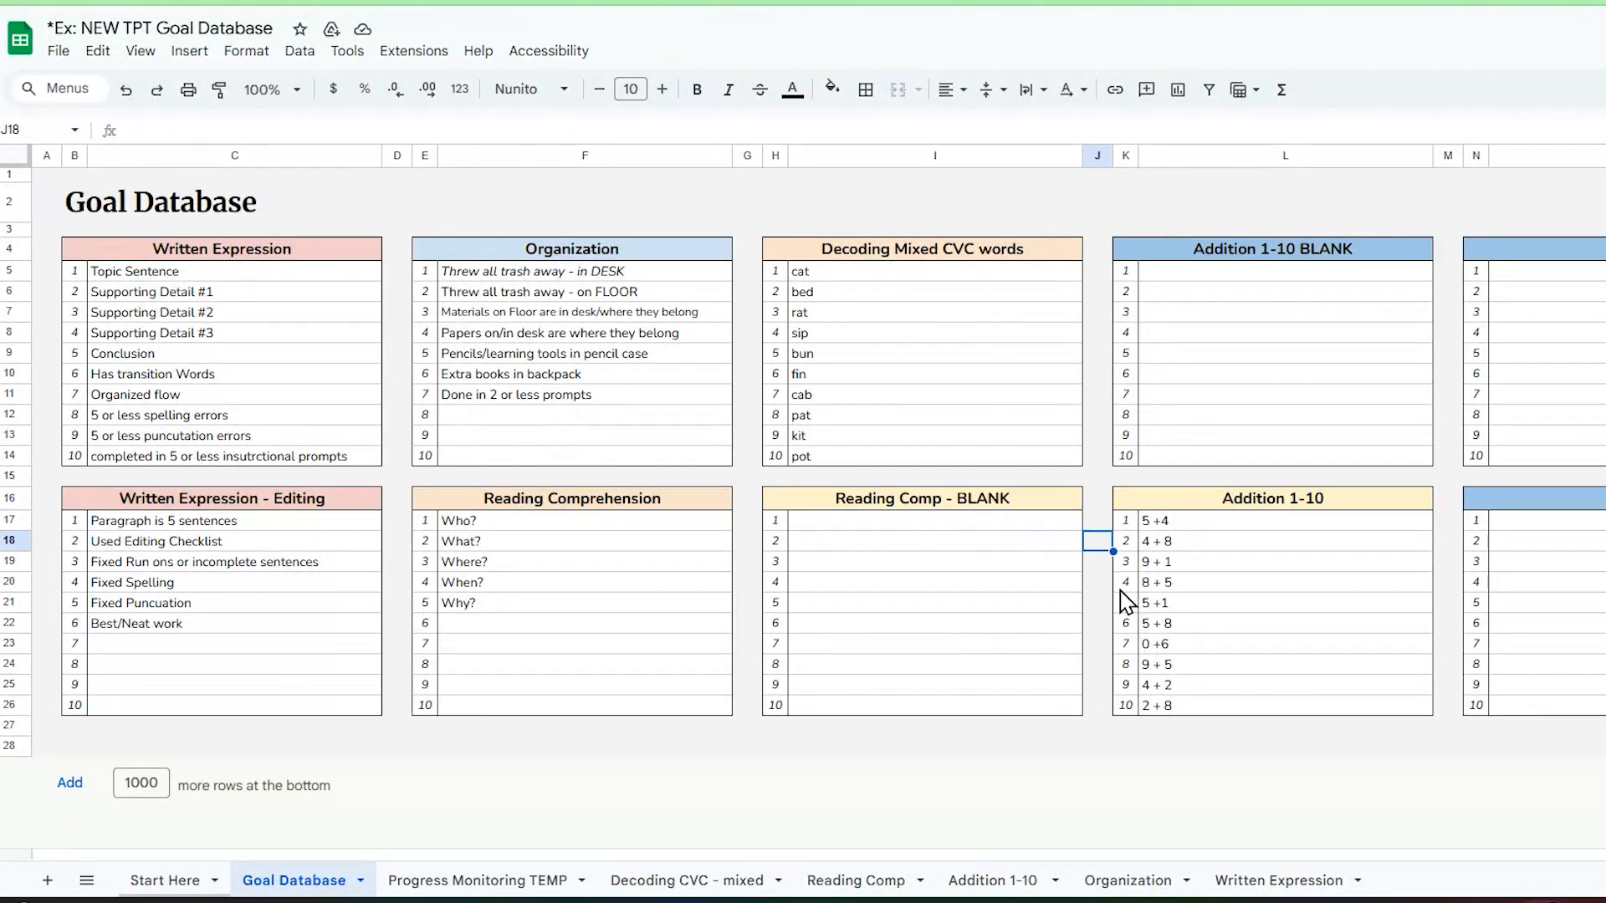
Step: Duplicate the Progress Monitoring TEMP sheet
click(458, 887)
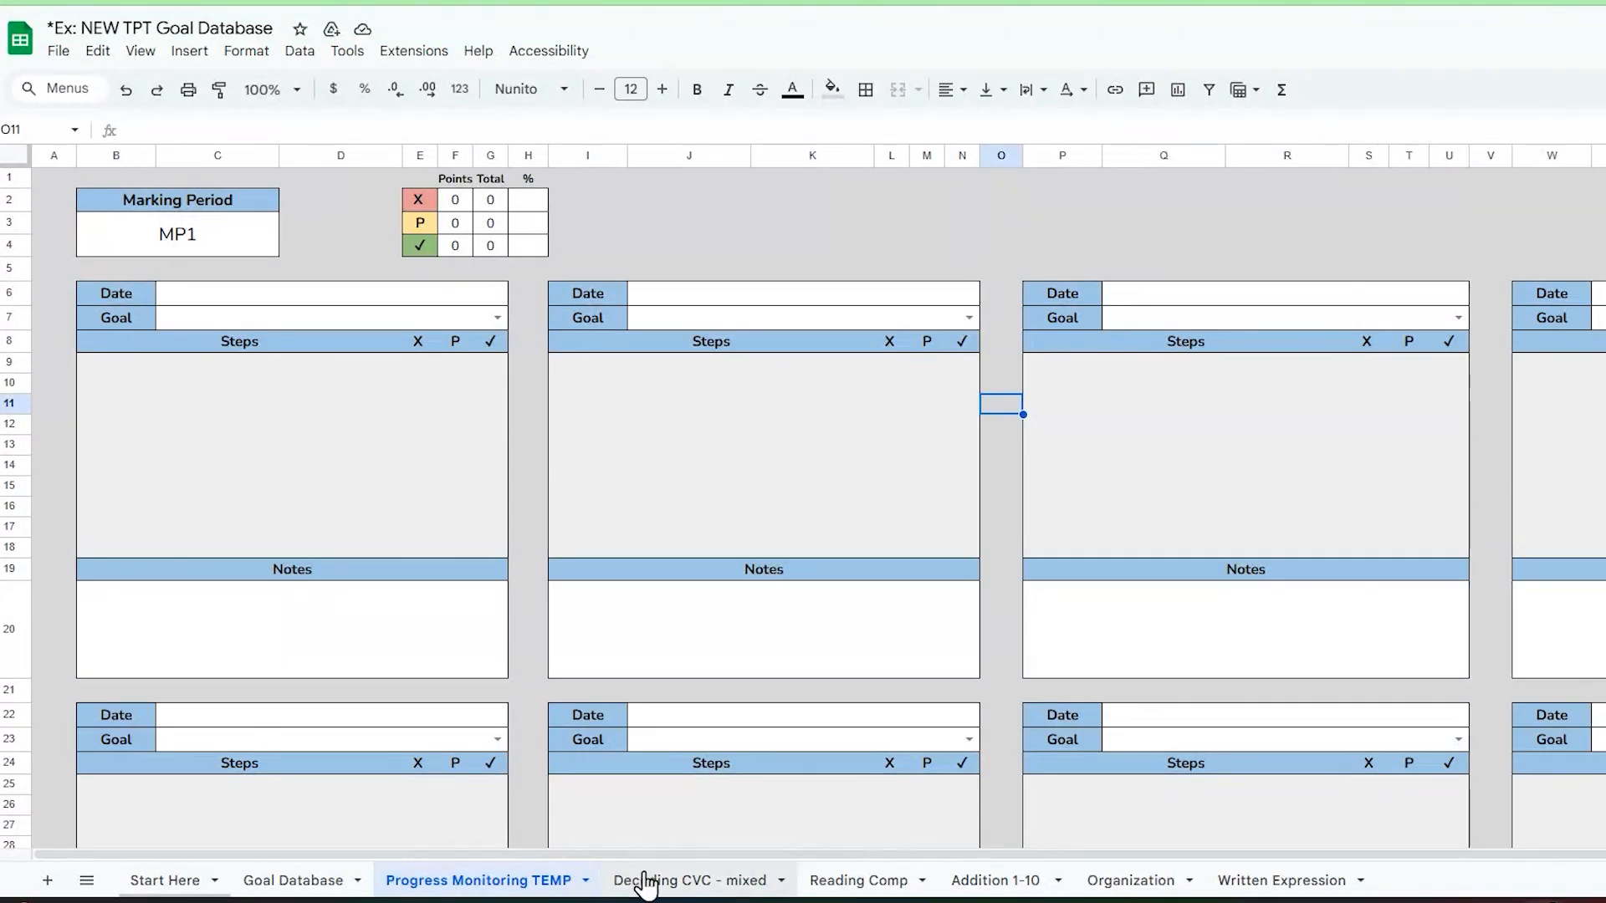
click(586, 883)
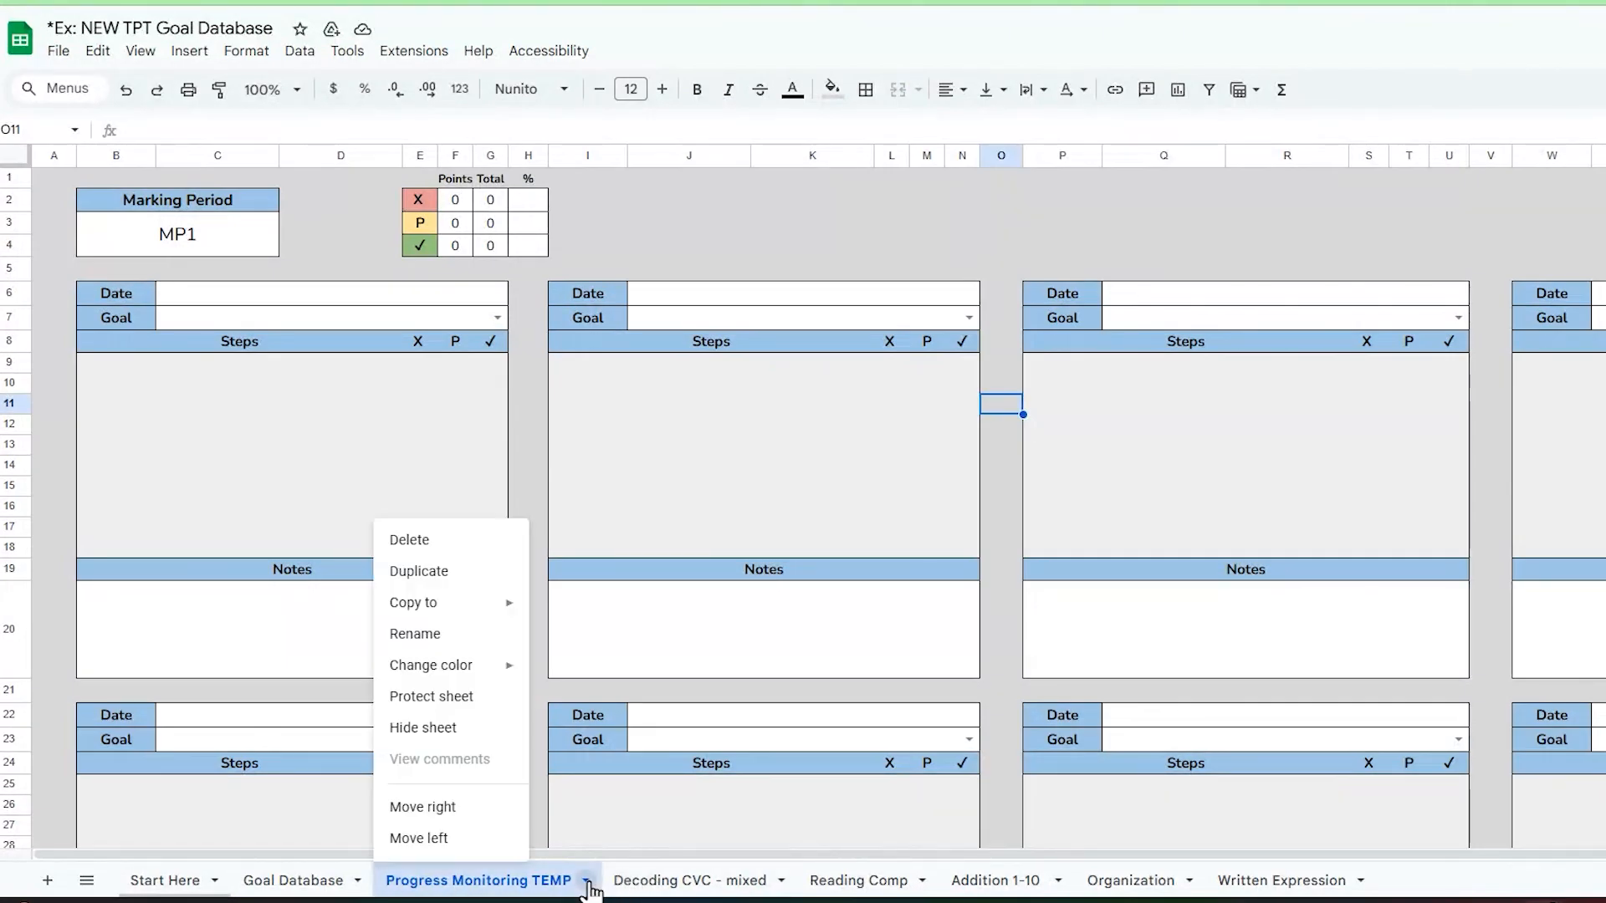
click(463, 577)
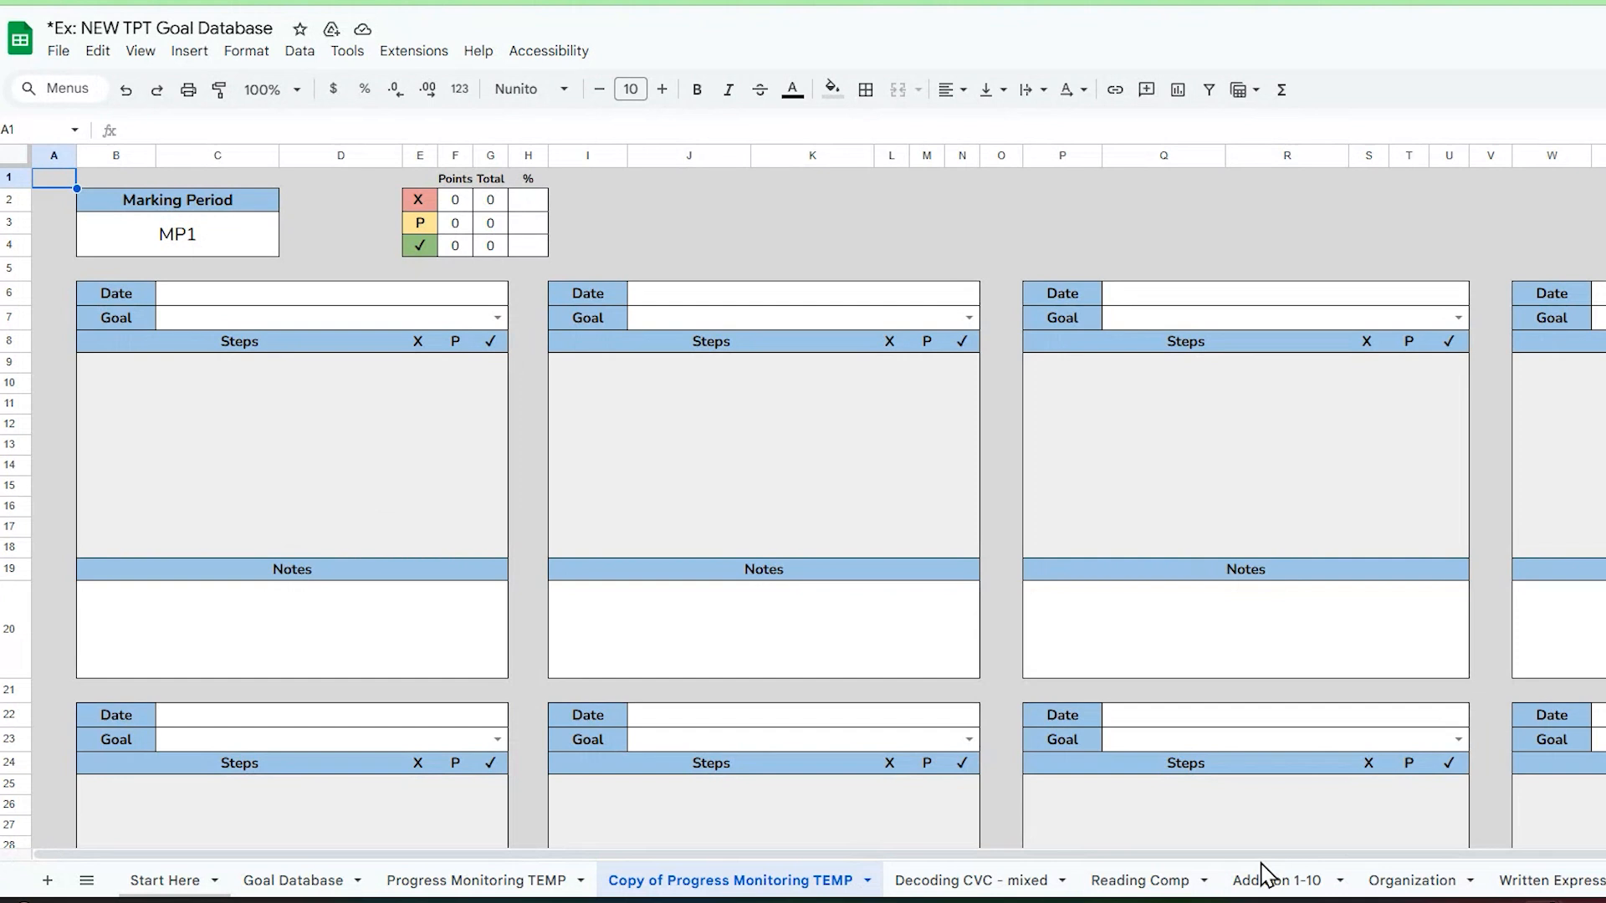
Step: Review the example tracking sheets for decoding, reading comprehension, addition, organization and written expression
click(1010, 888)
click(1187, 882)
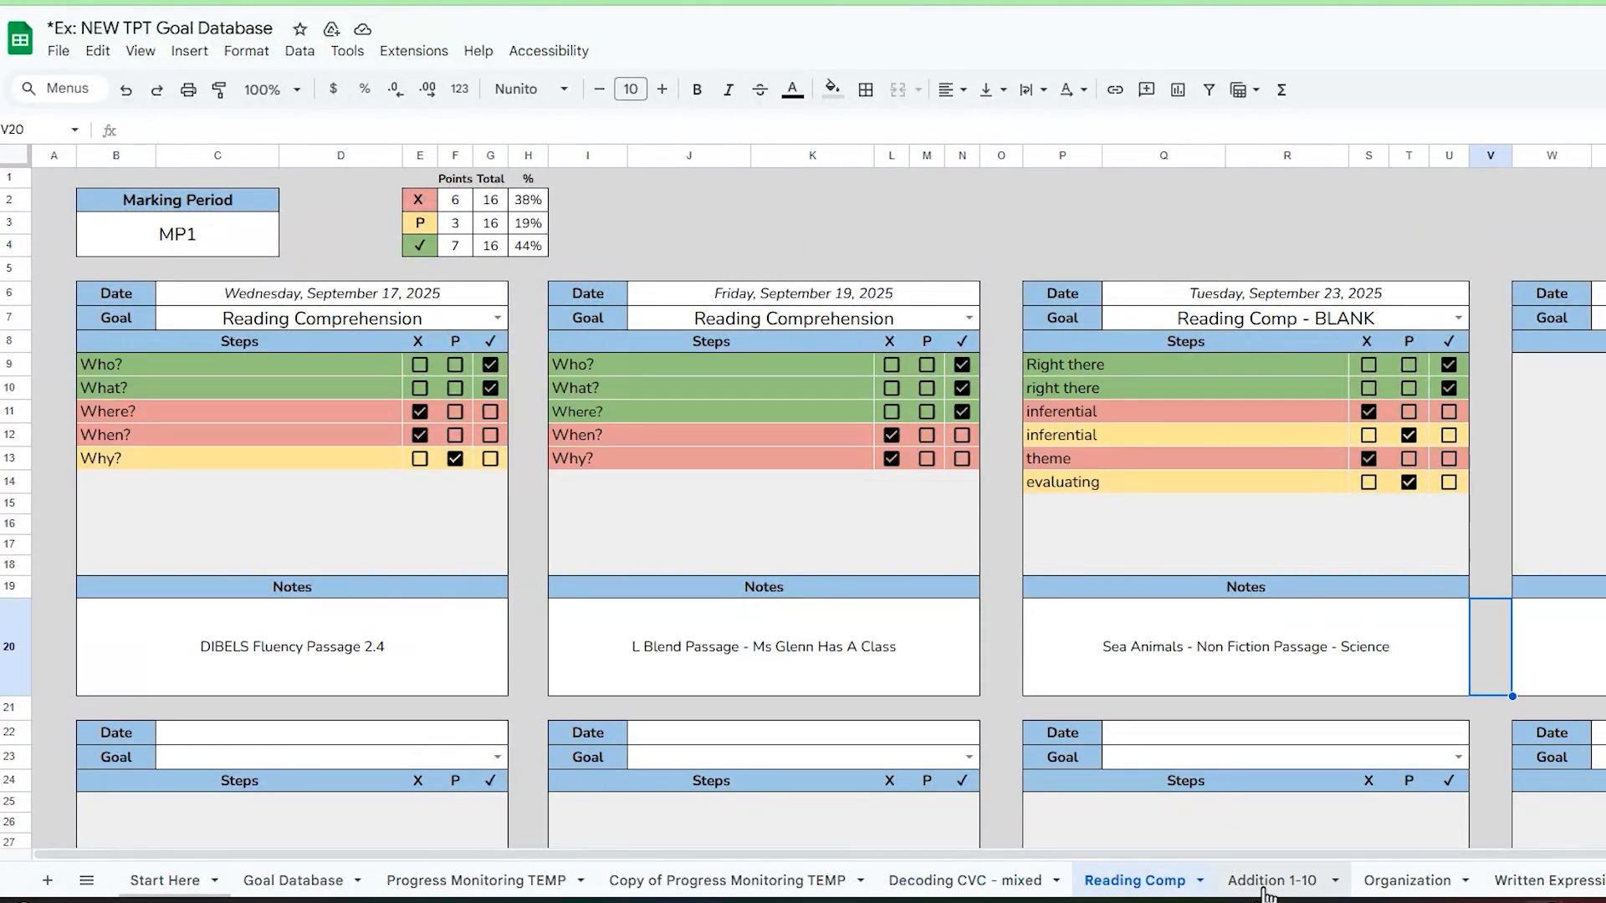
click(1265, 888)
click(1410, 888)
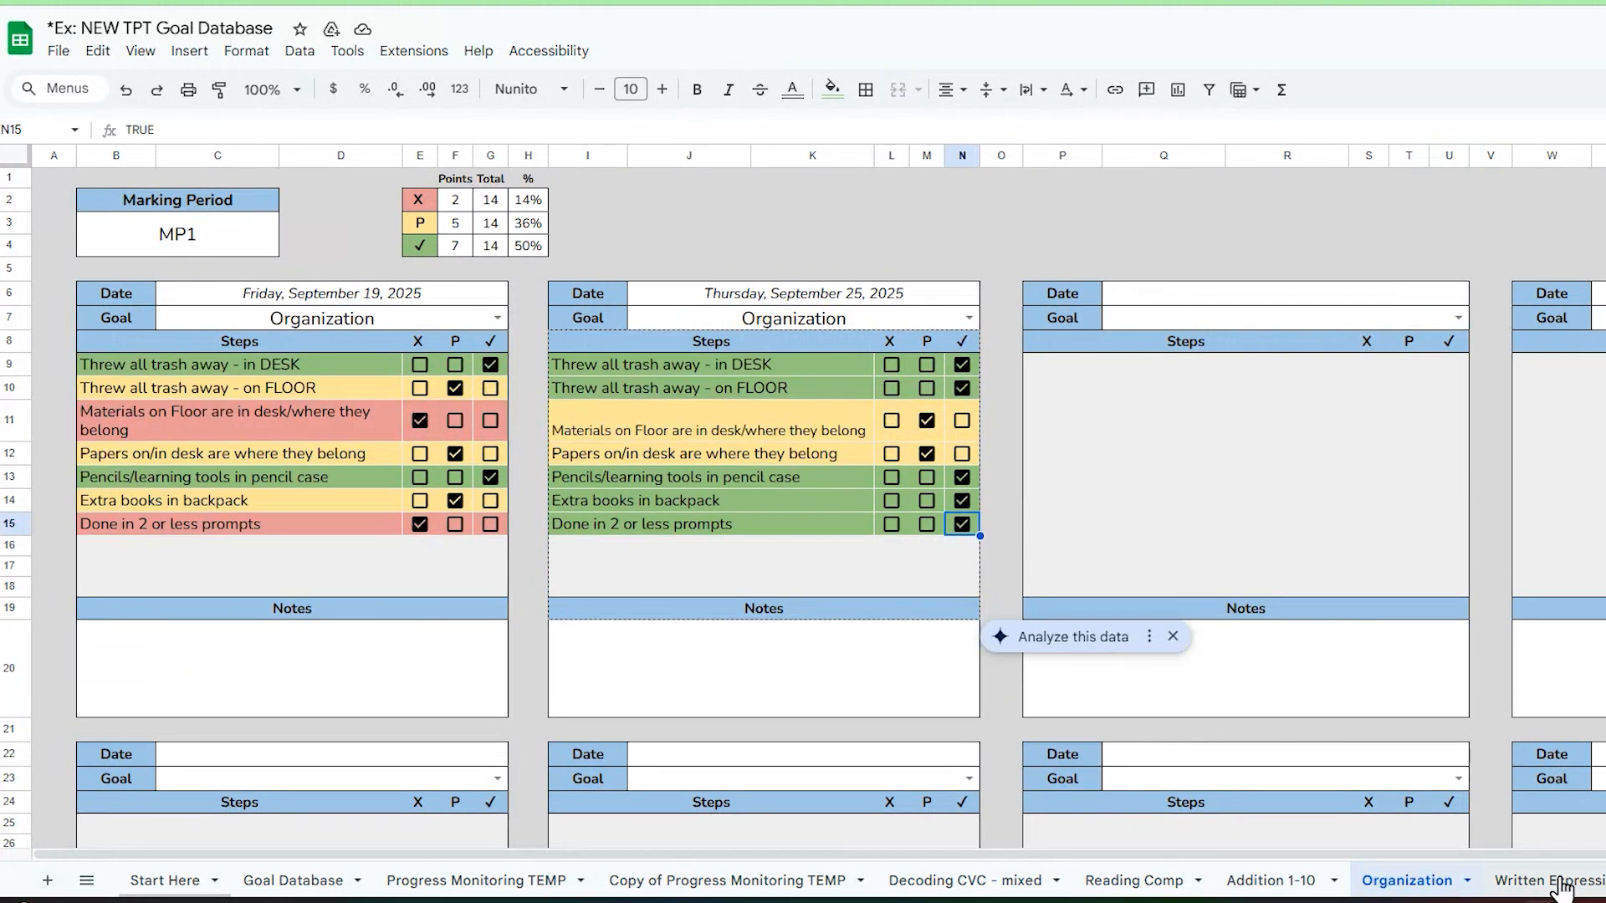
click(1533, 888)
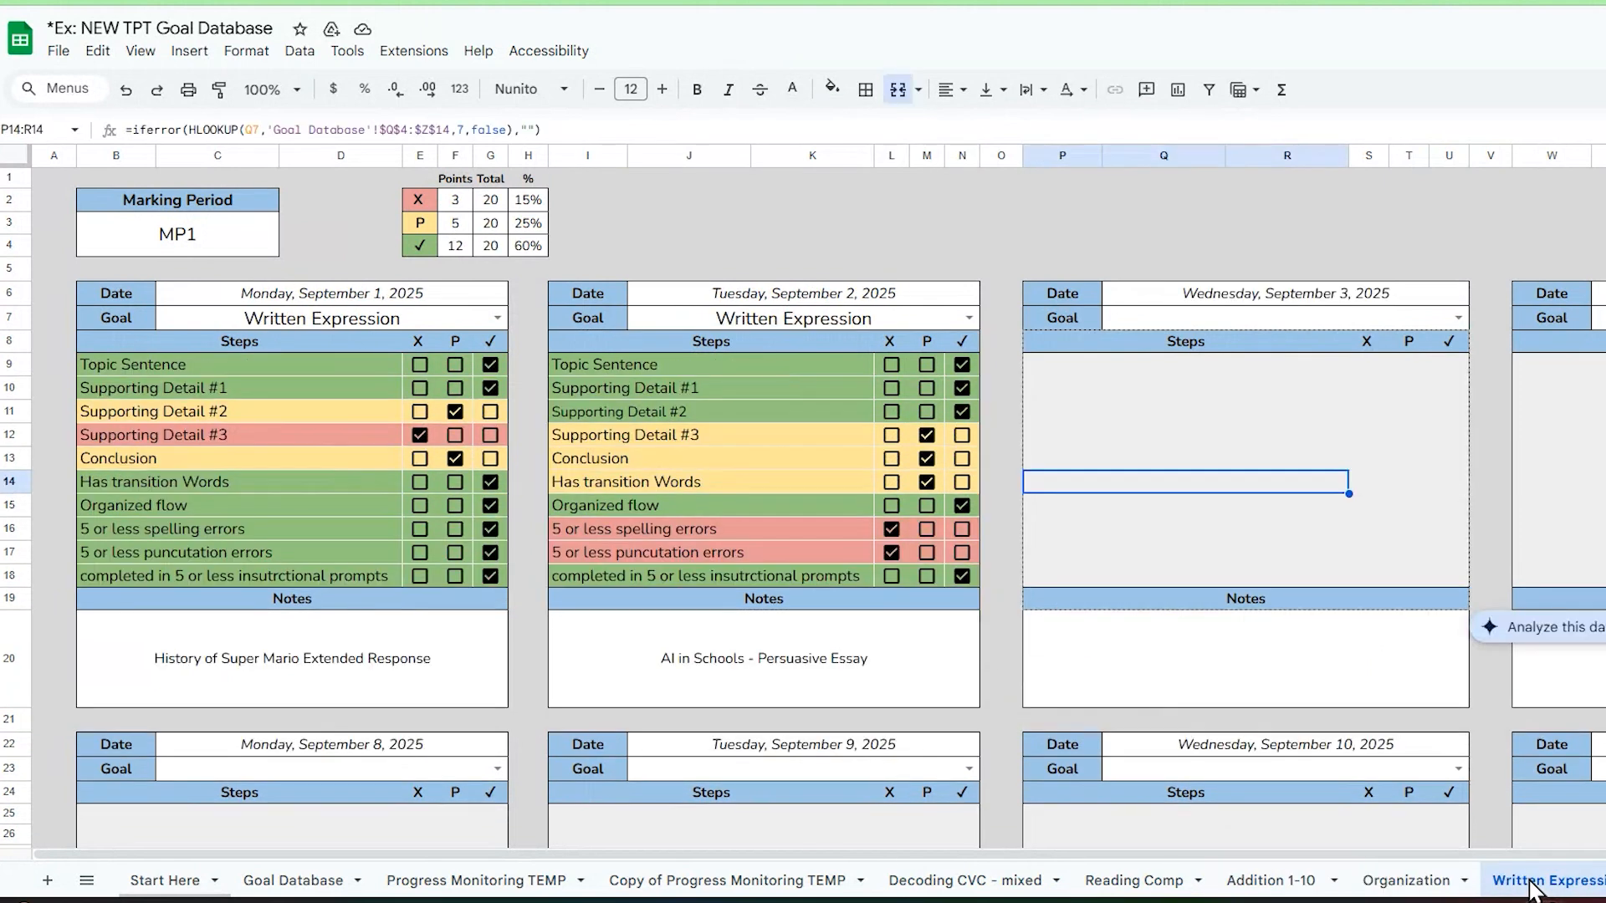
Step: On the Decoding CVC - mixed sheet, examine the points, total and percentage summary for the X, P and check mark rows
click(989, 892)
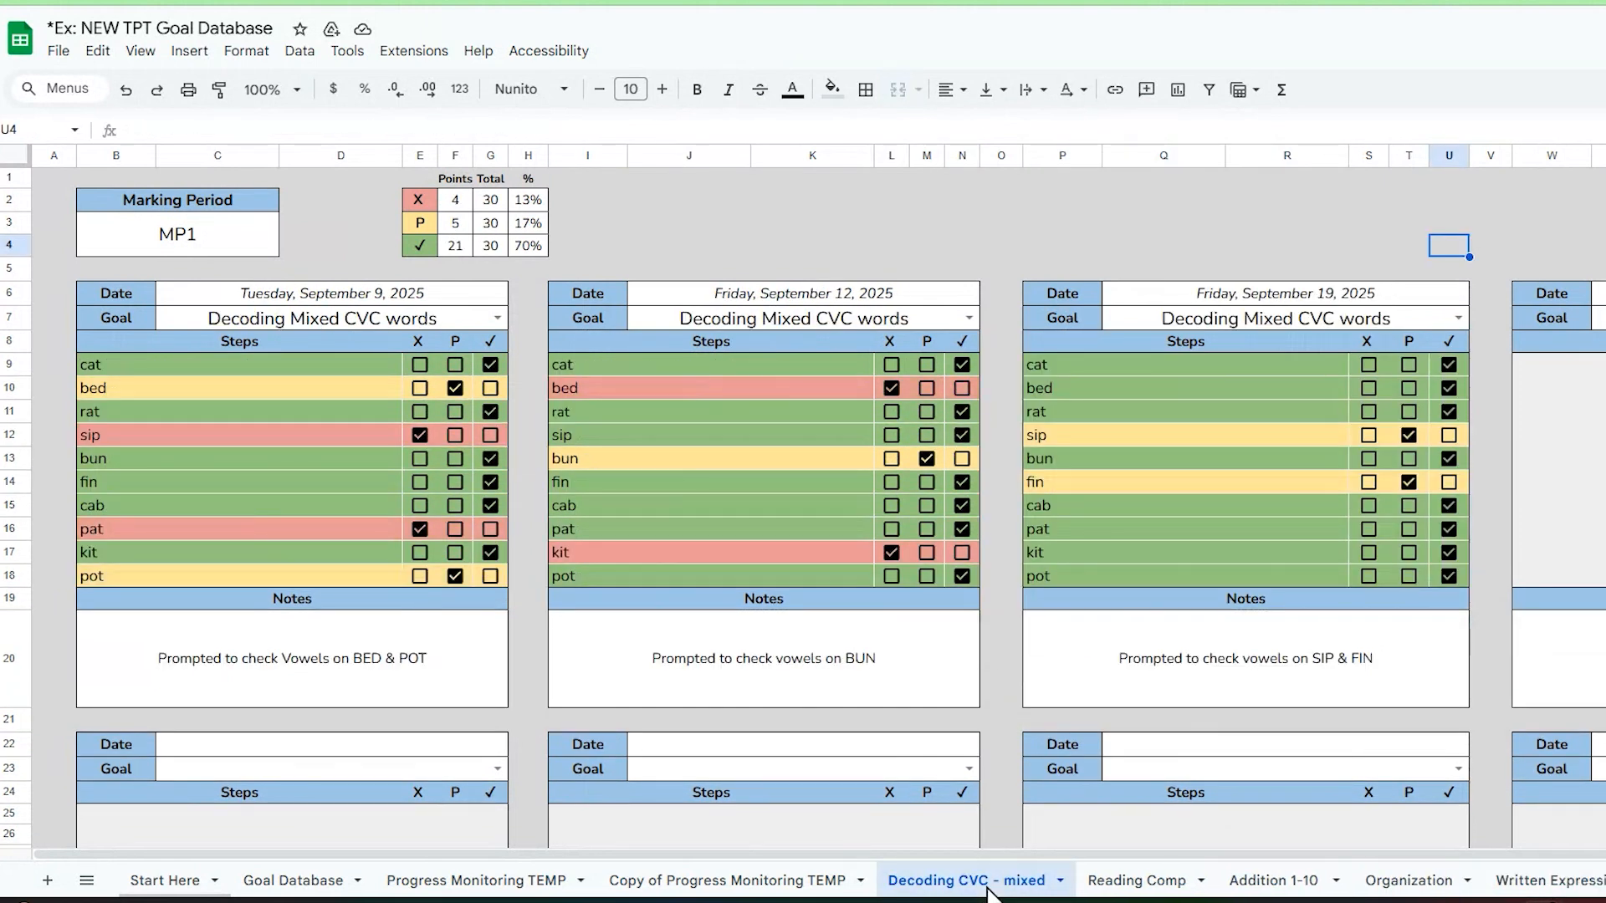
click(999, 703)
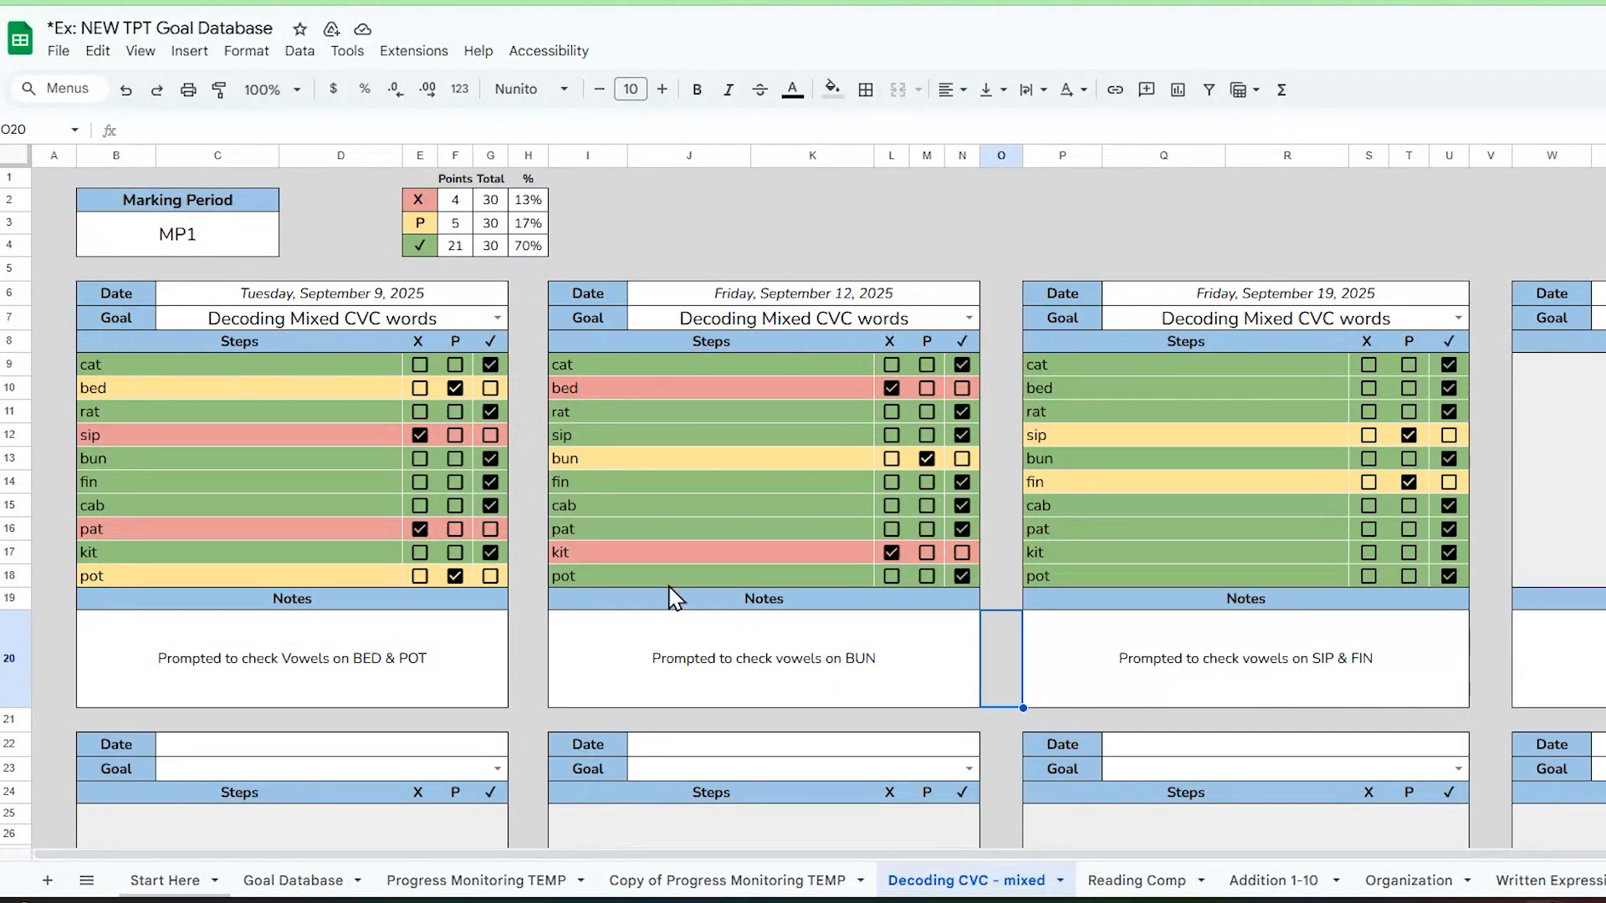
drag(373, 198, 574, 251)
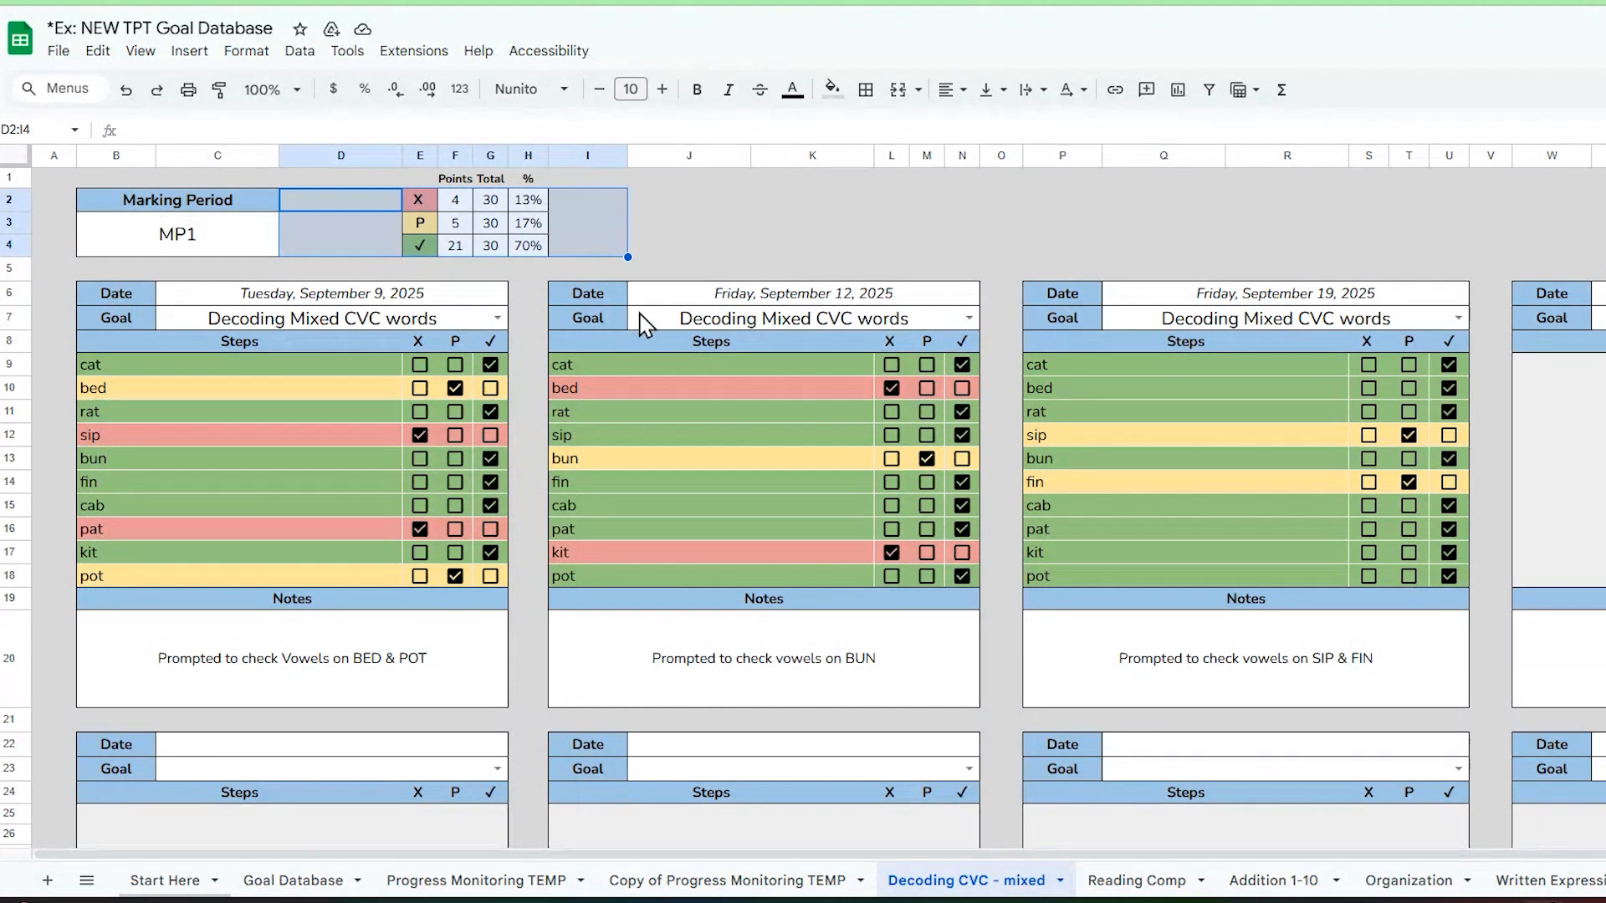
click(678, 222)
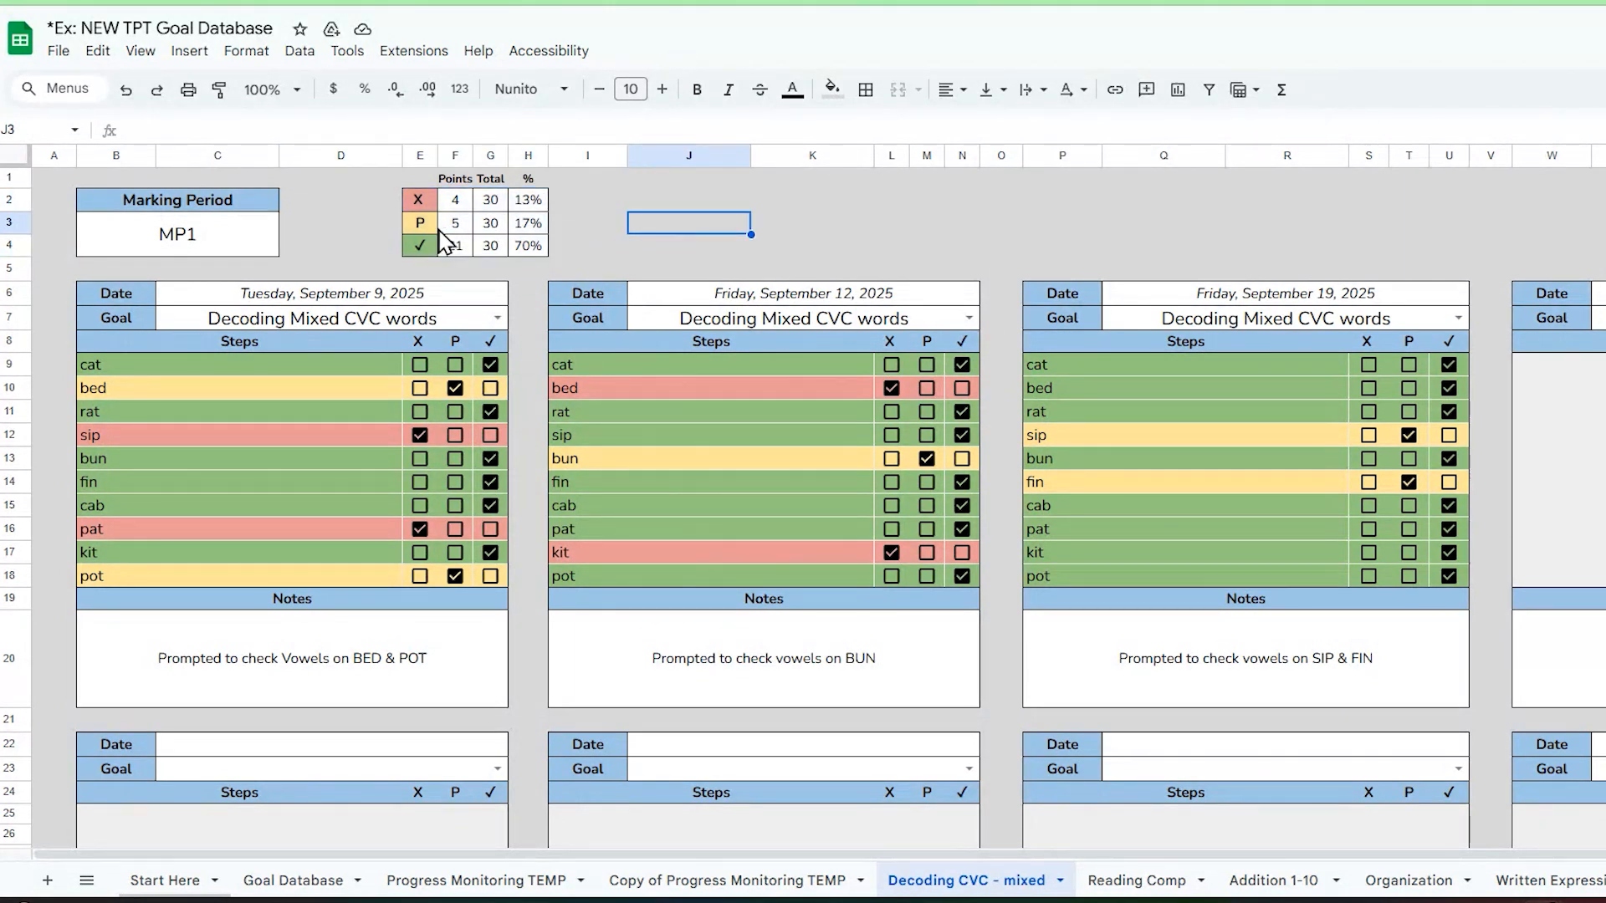
drag(393, 246, 584, 249)
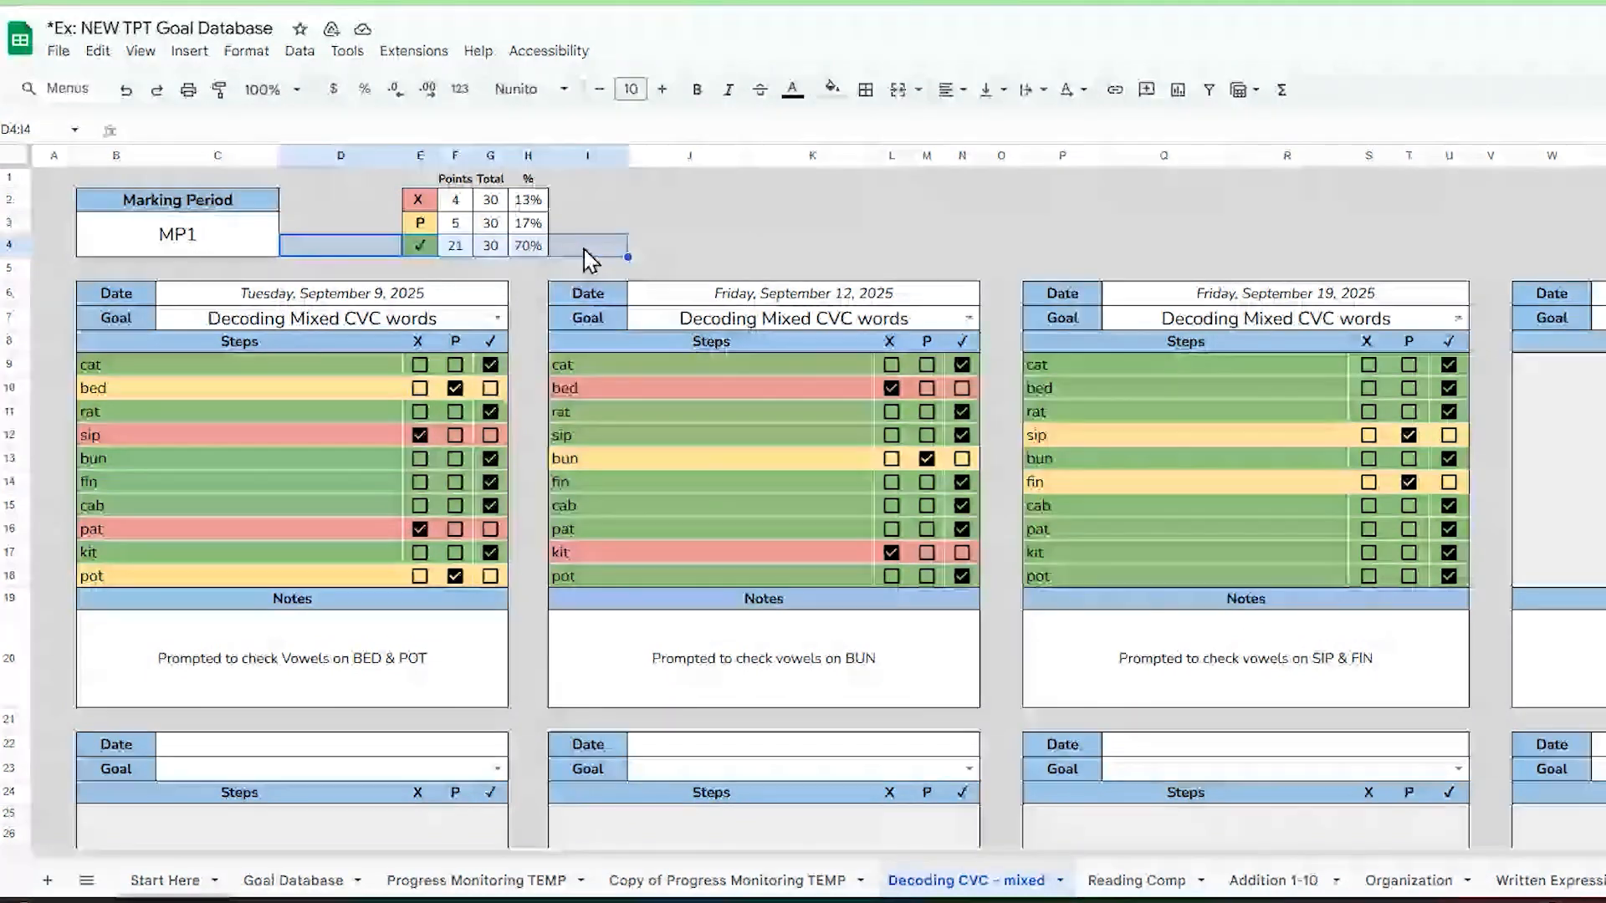
drag(340, 200, 635, 205)
click(372, 229)
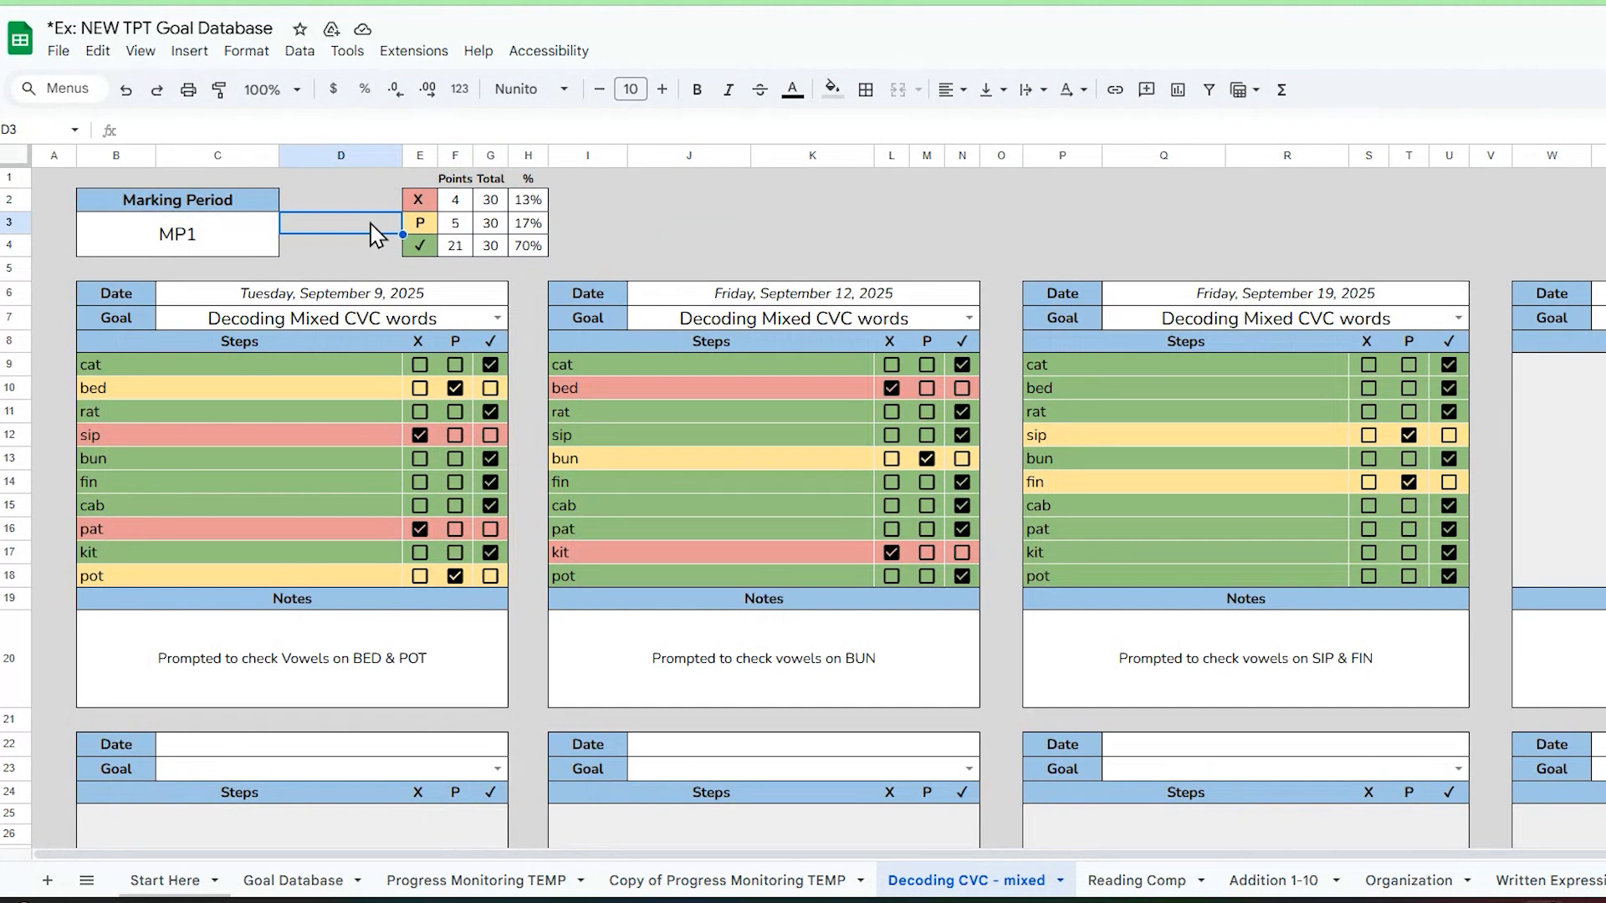
drag(376, 234, 606, 246)
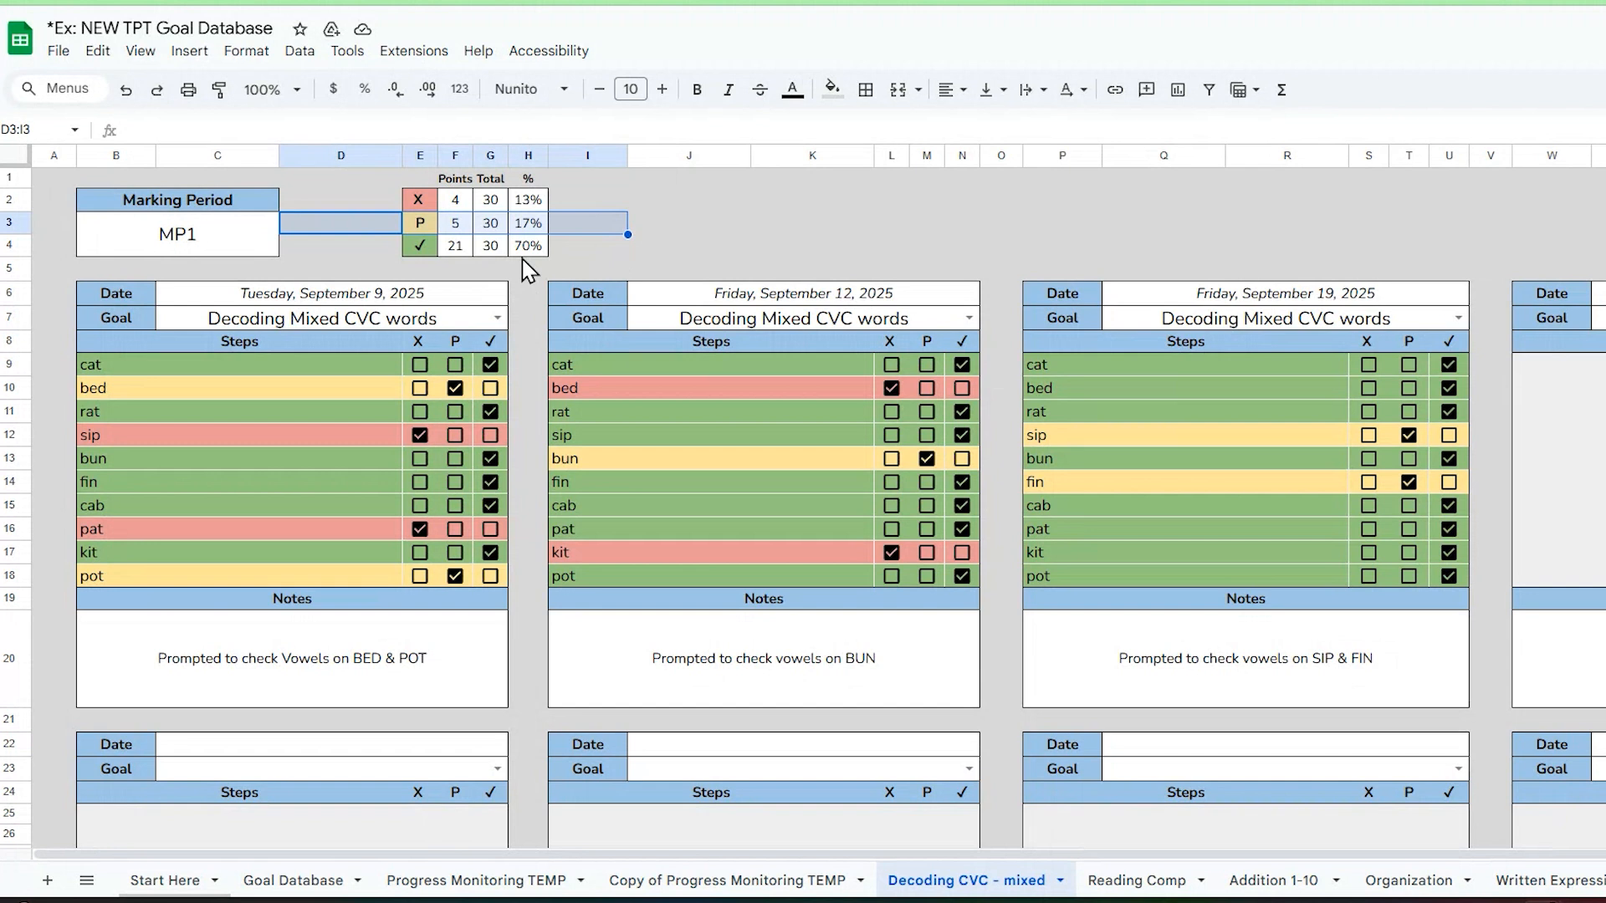
click(787, 255)
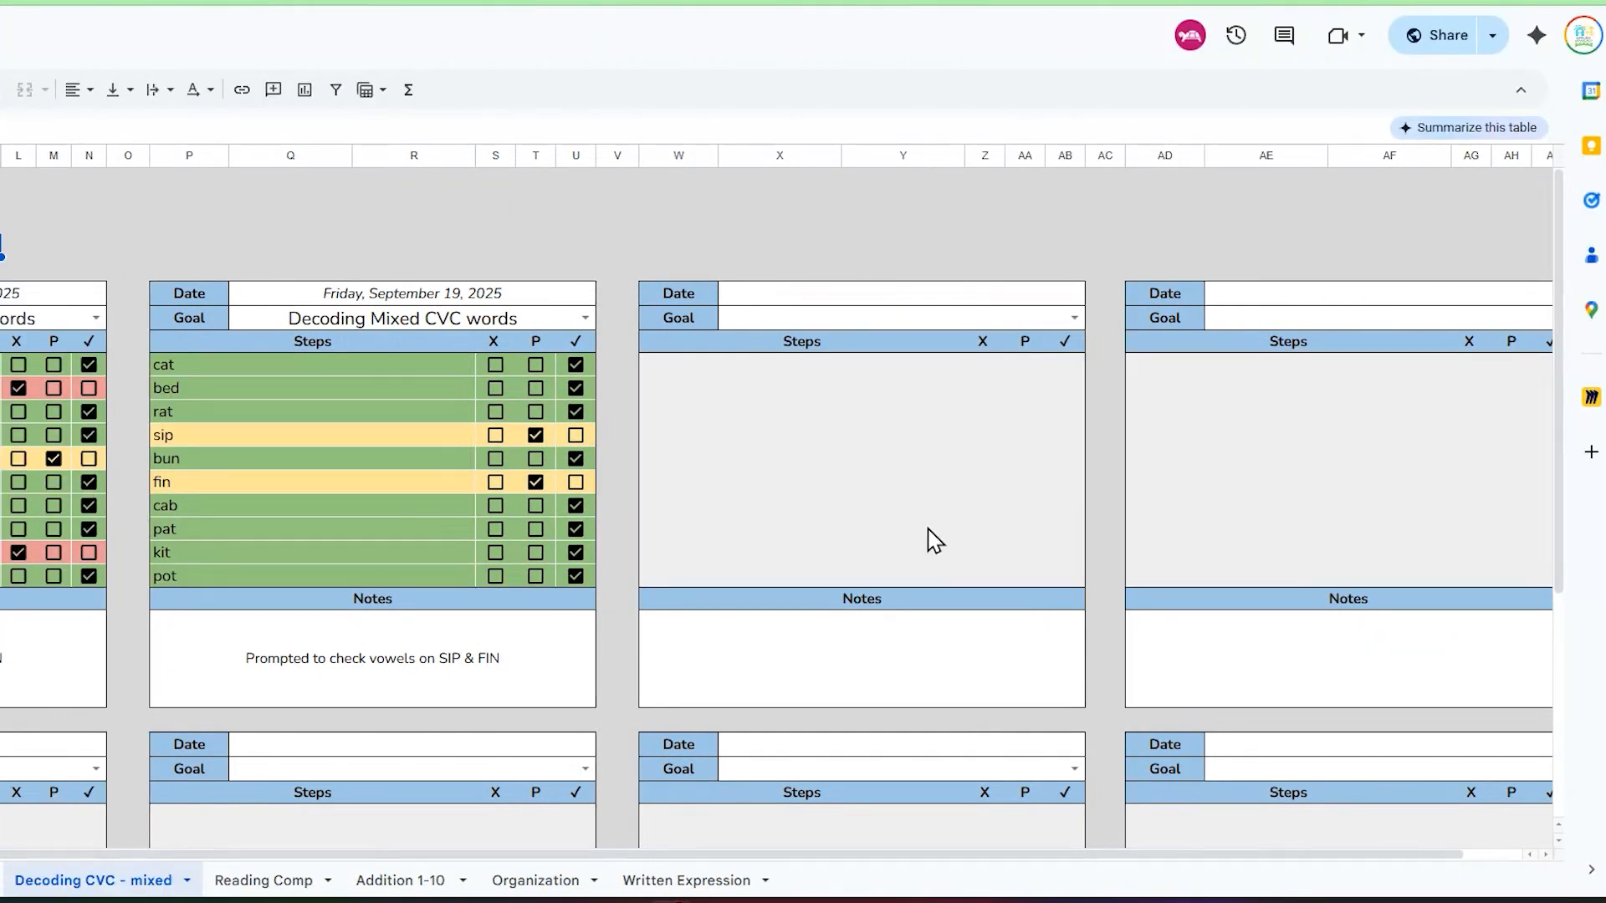
Step: In the empty table beside September 19, set the date to Monday, September 29, 2025 and the goal to Decoding Mixed CVC words
scroll(934, 539, right, 1)
scroll(935, 540, right, 3)
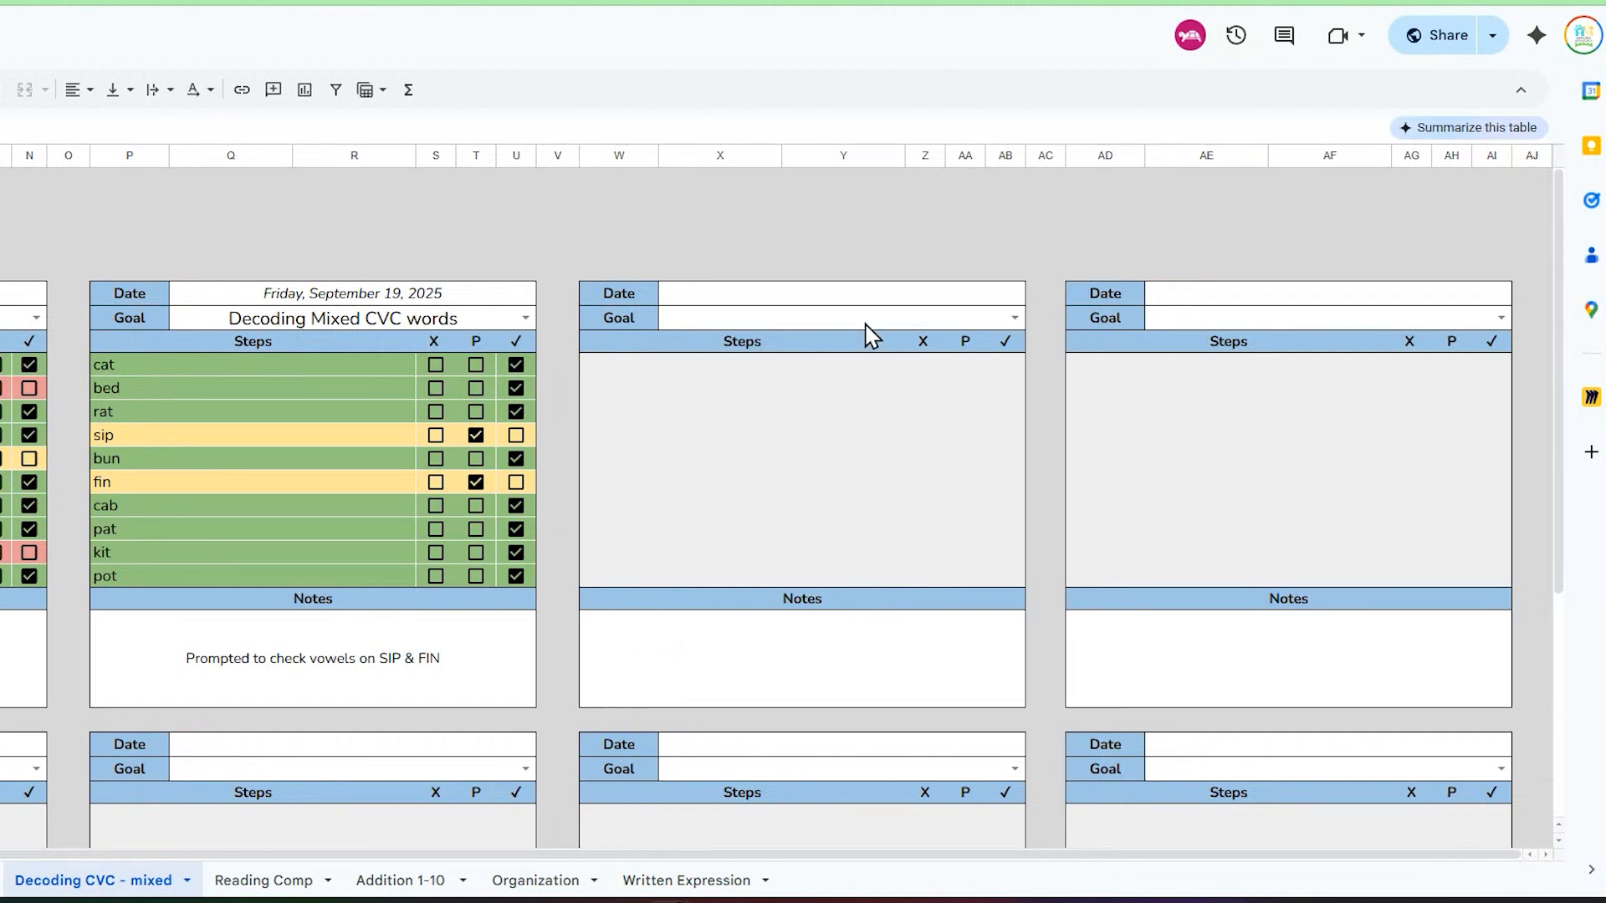
double_click(957, 296)
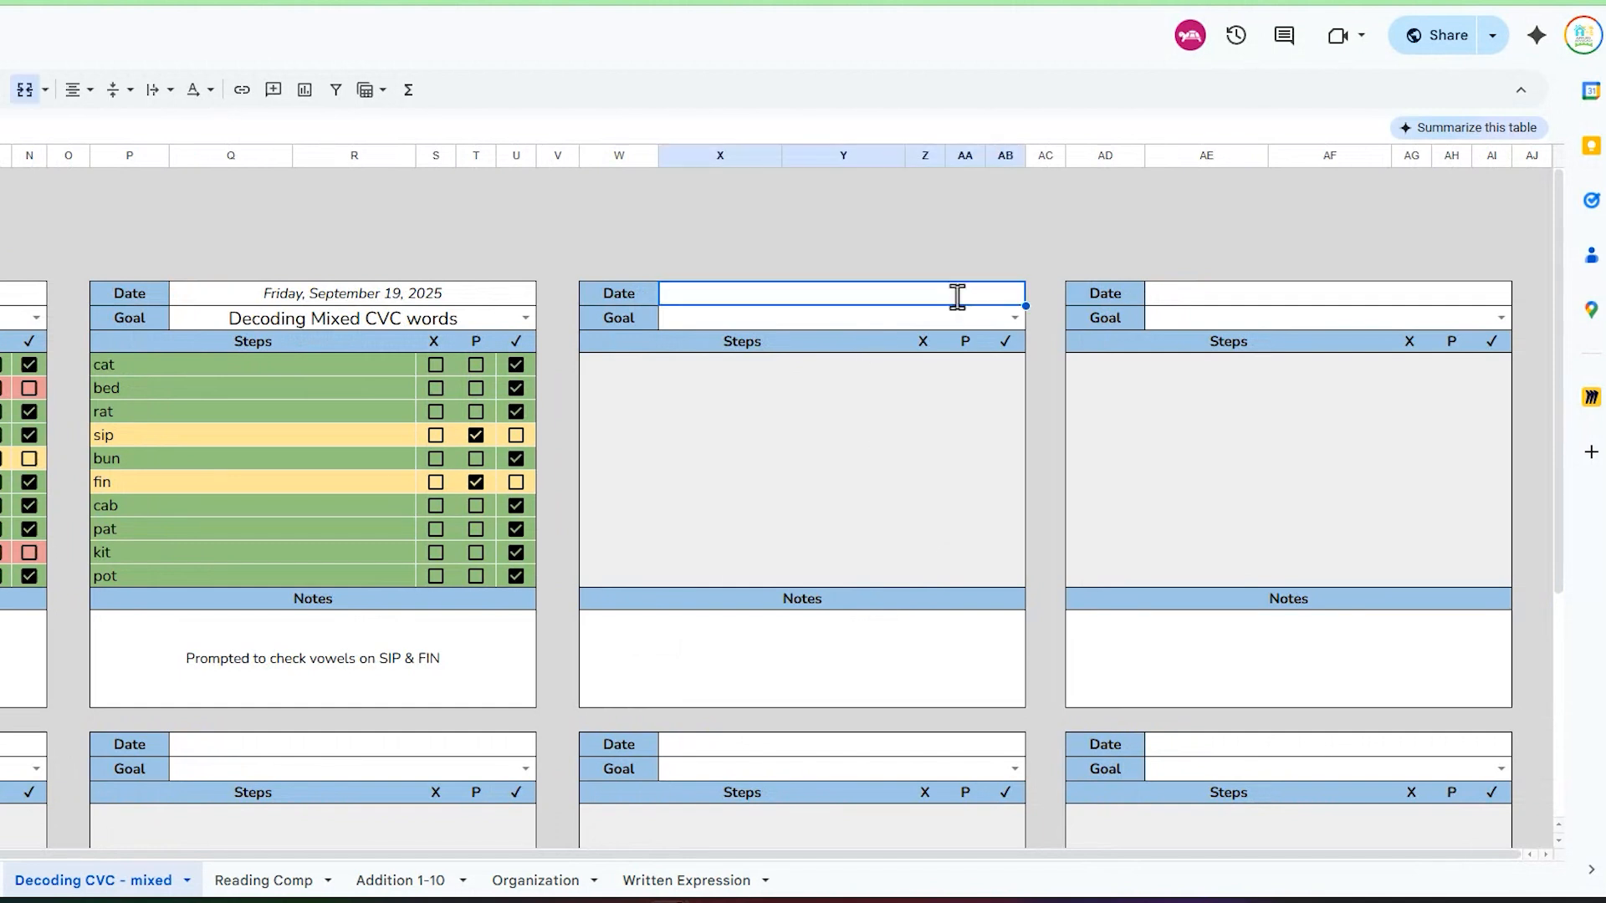
click(931, 325)
click(931, 326)
click(784, 496)
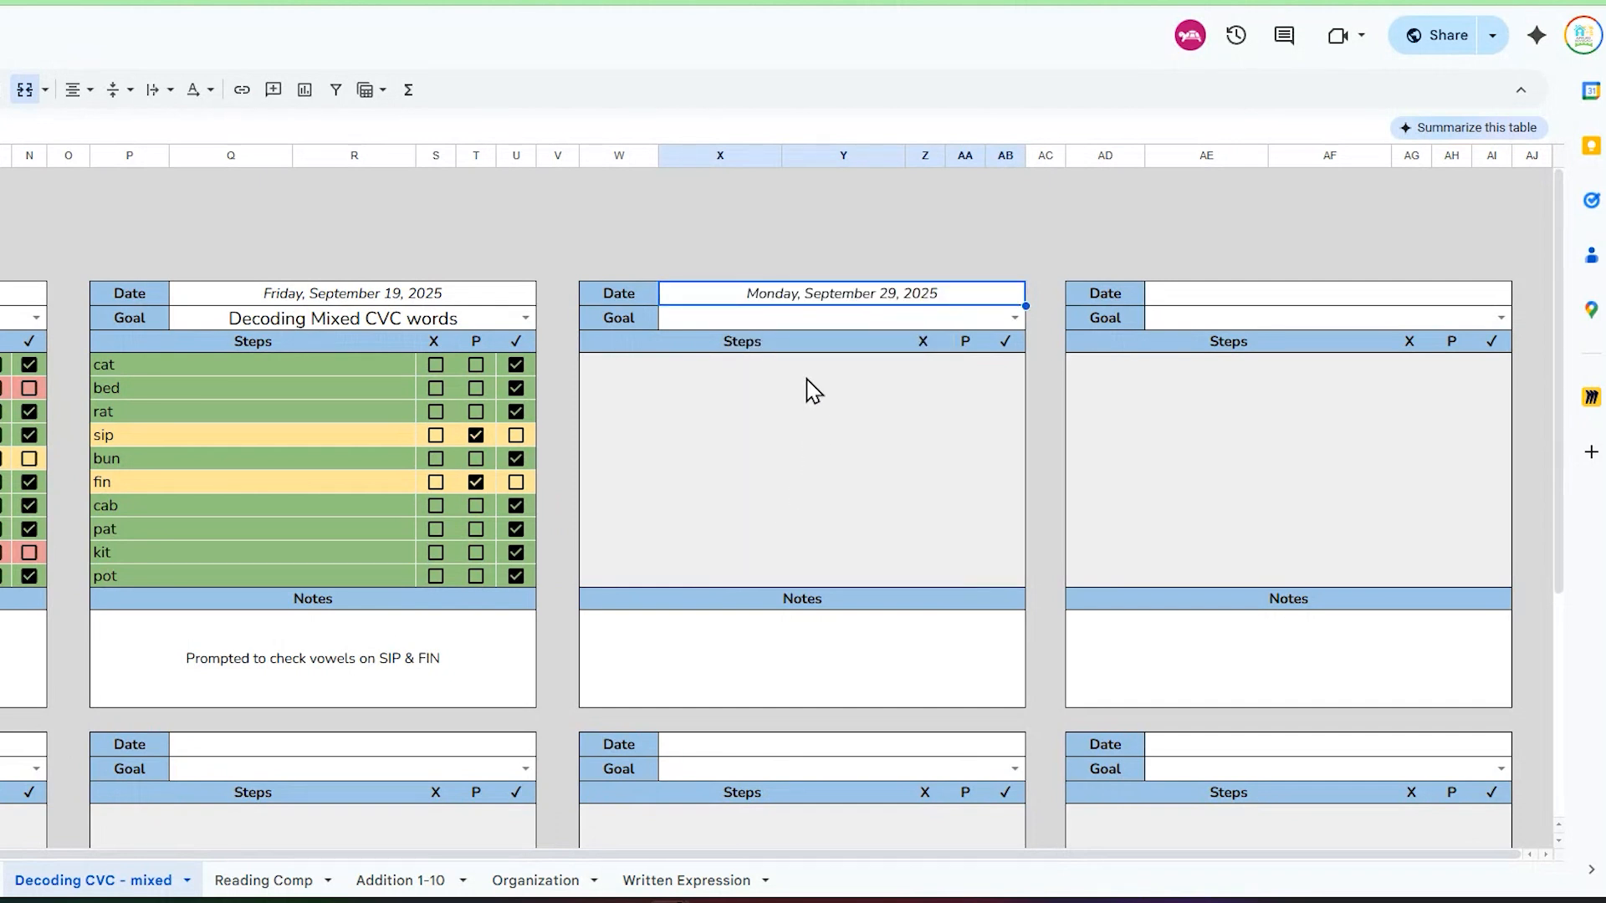
click(1015, 319)
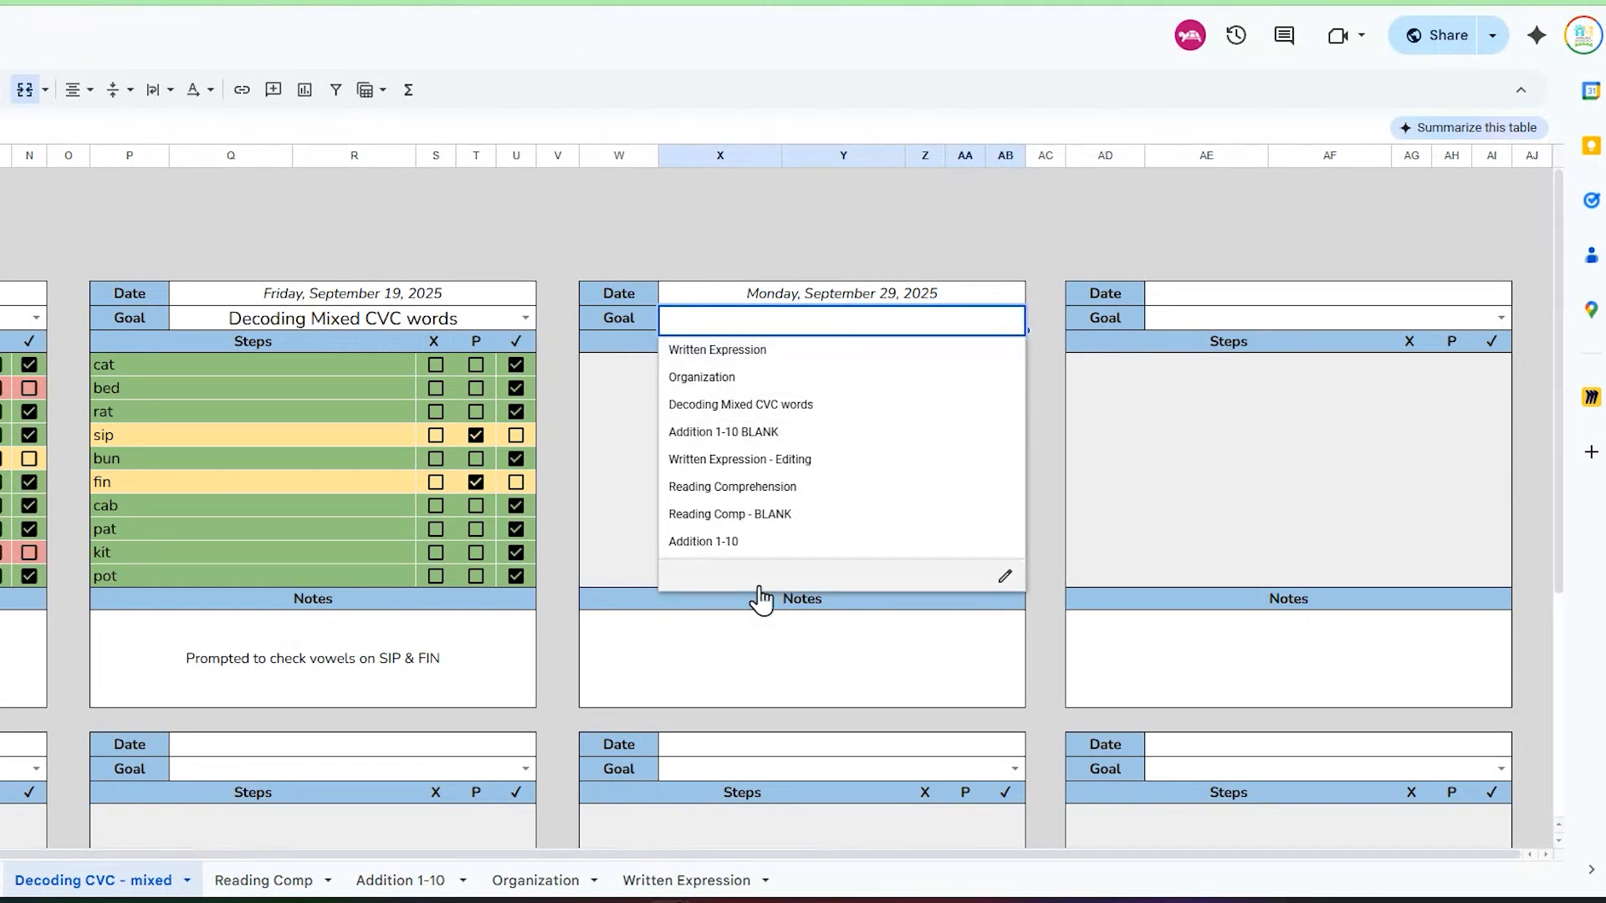
click(807, 405)
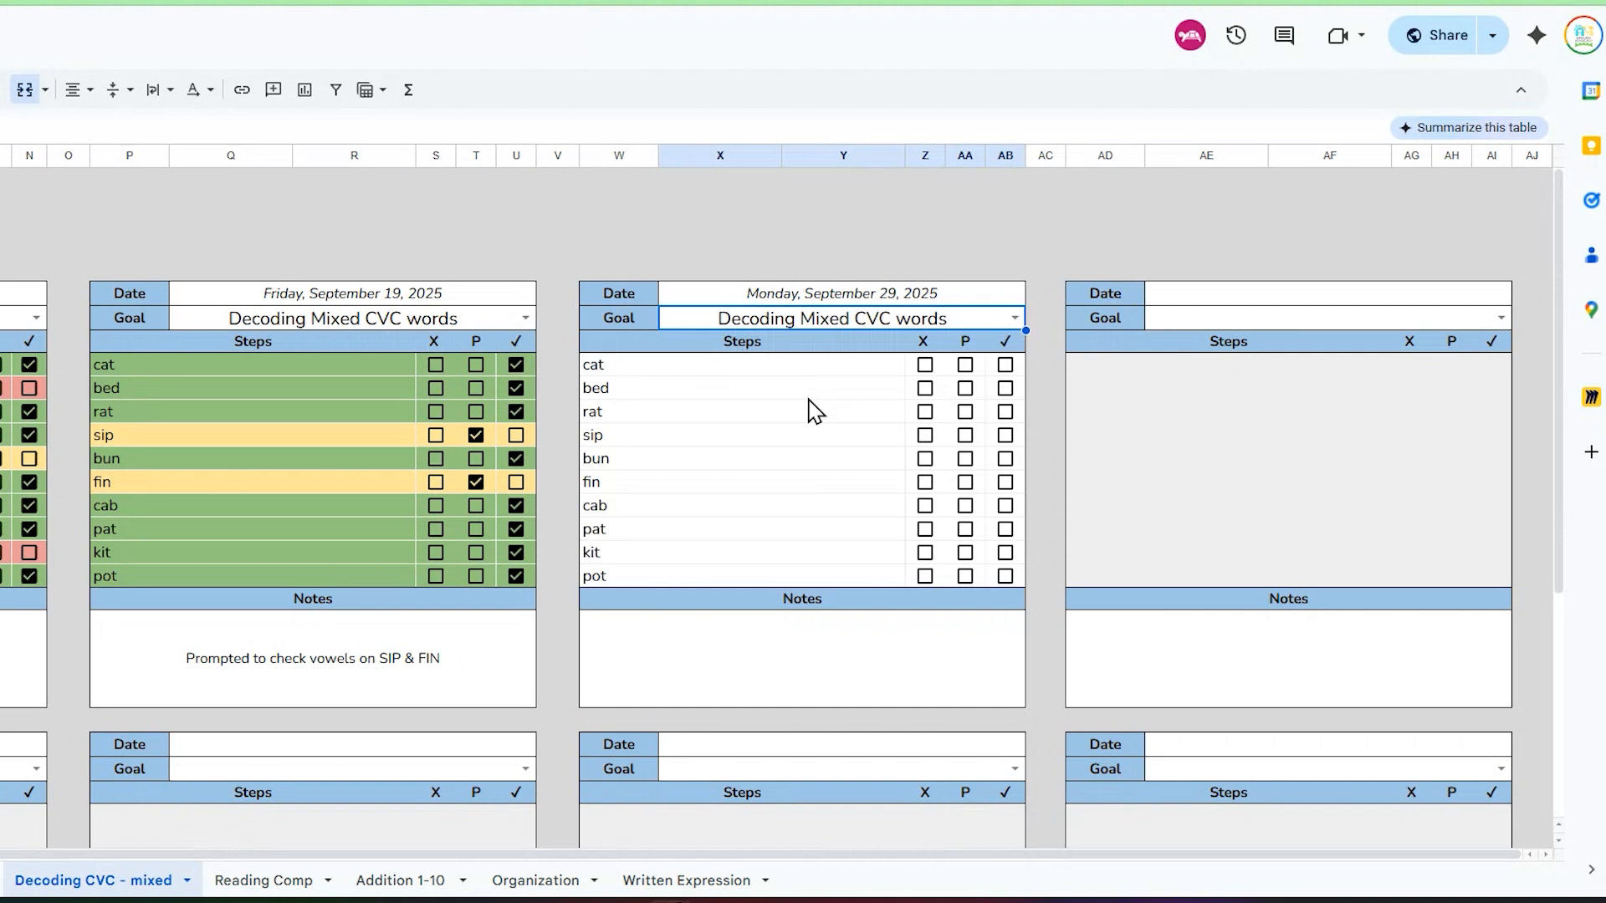
Step: For September 29, mark cat, rat, bun and cab with a check, bed and sip as P, and fin as X
click(1007, 372)
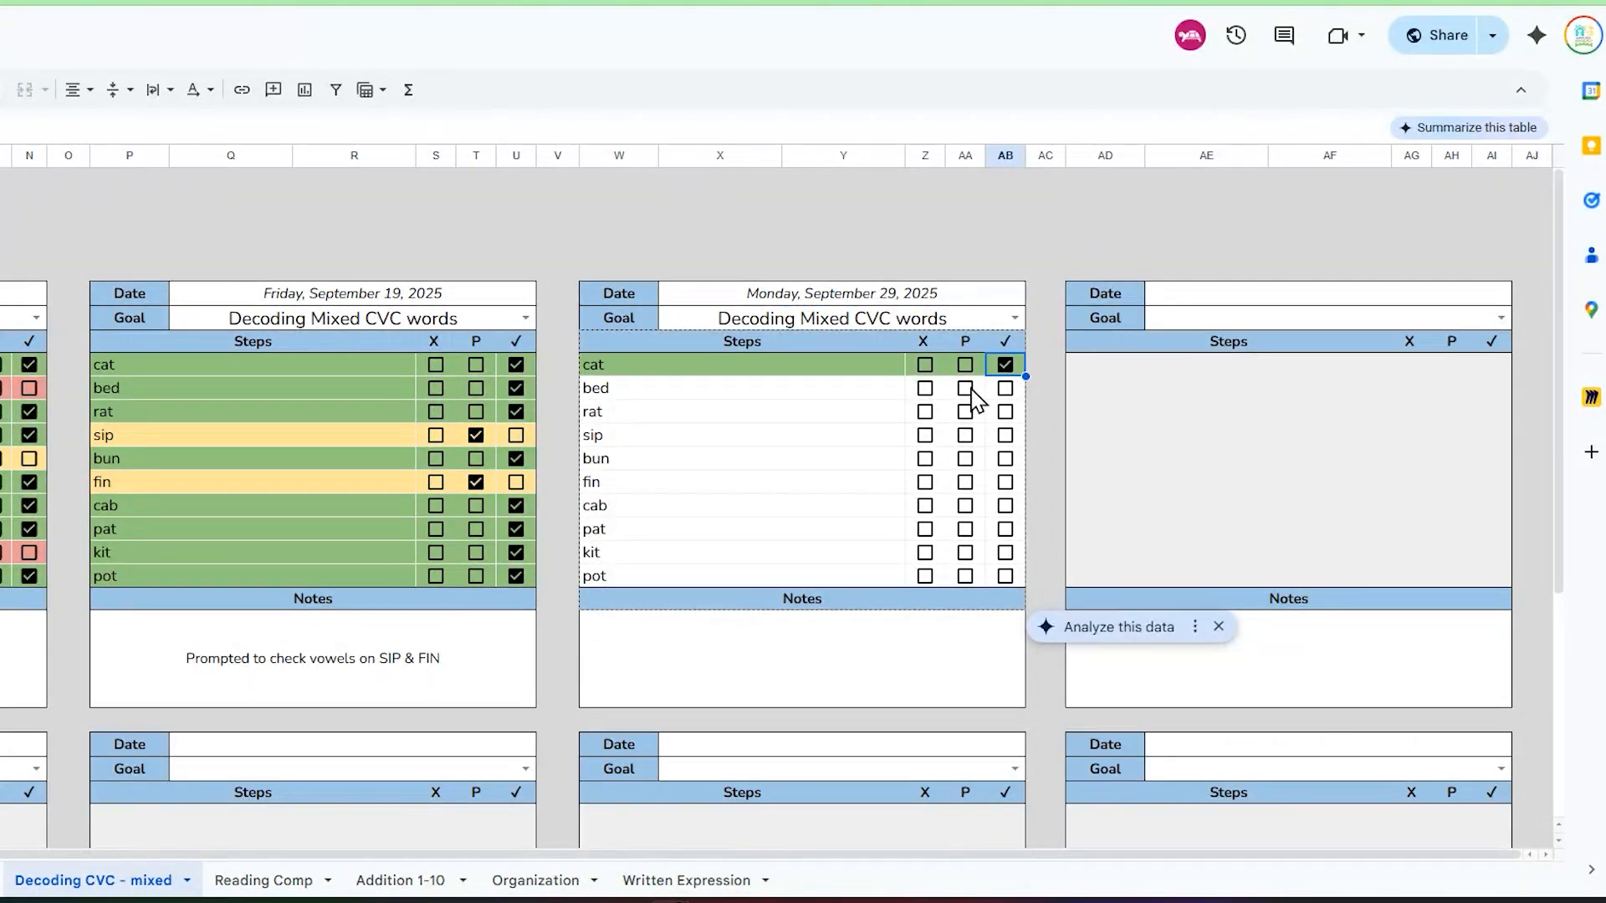
click(966, 388)
click(1006, 411)
click(966, 435)
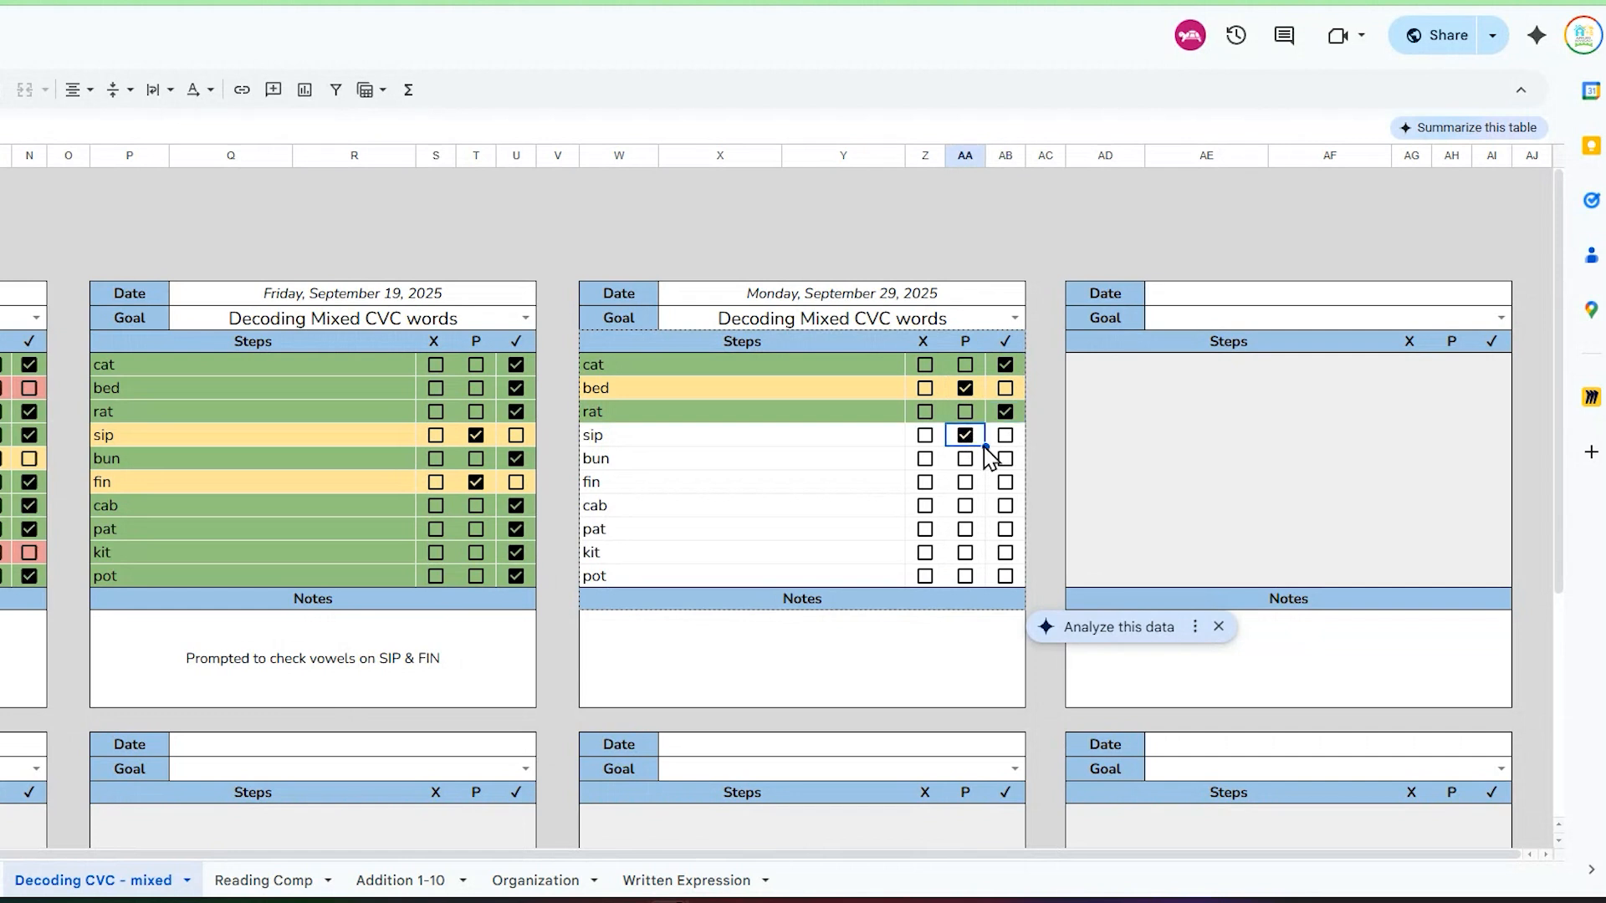
click(1006, 459)
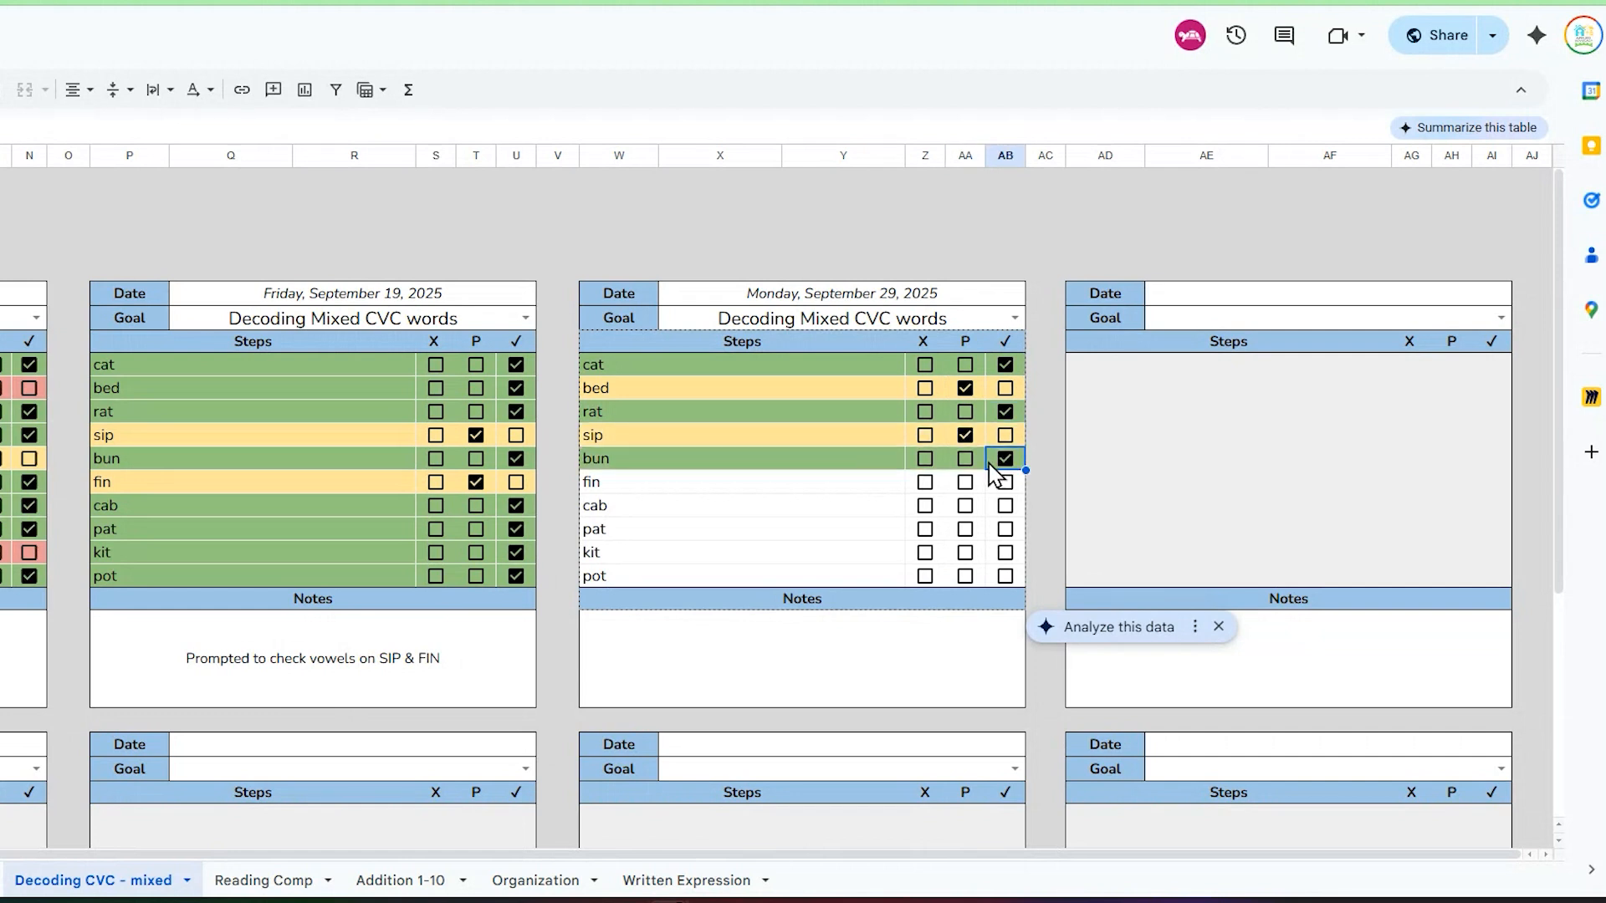
click(925, 483)
click(1006, 506)
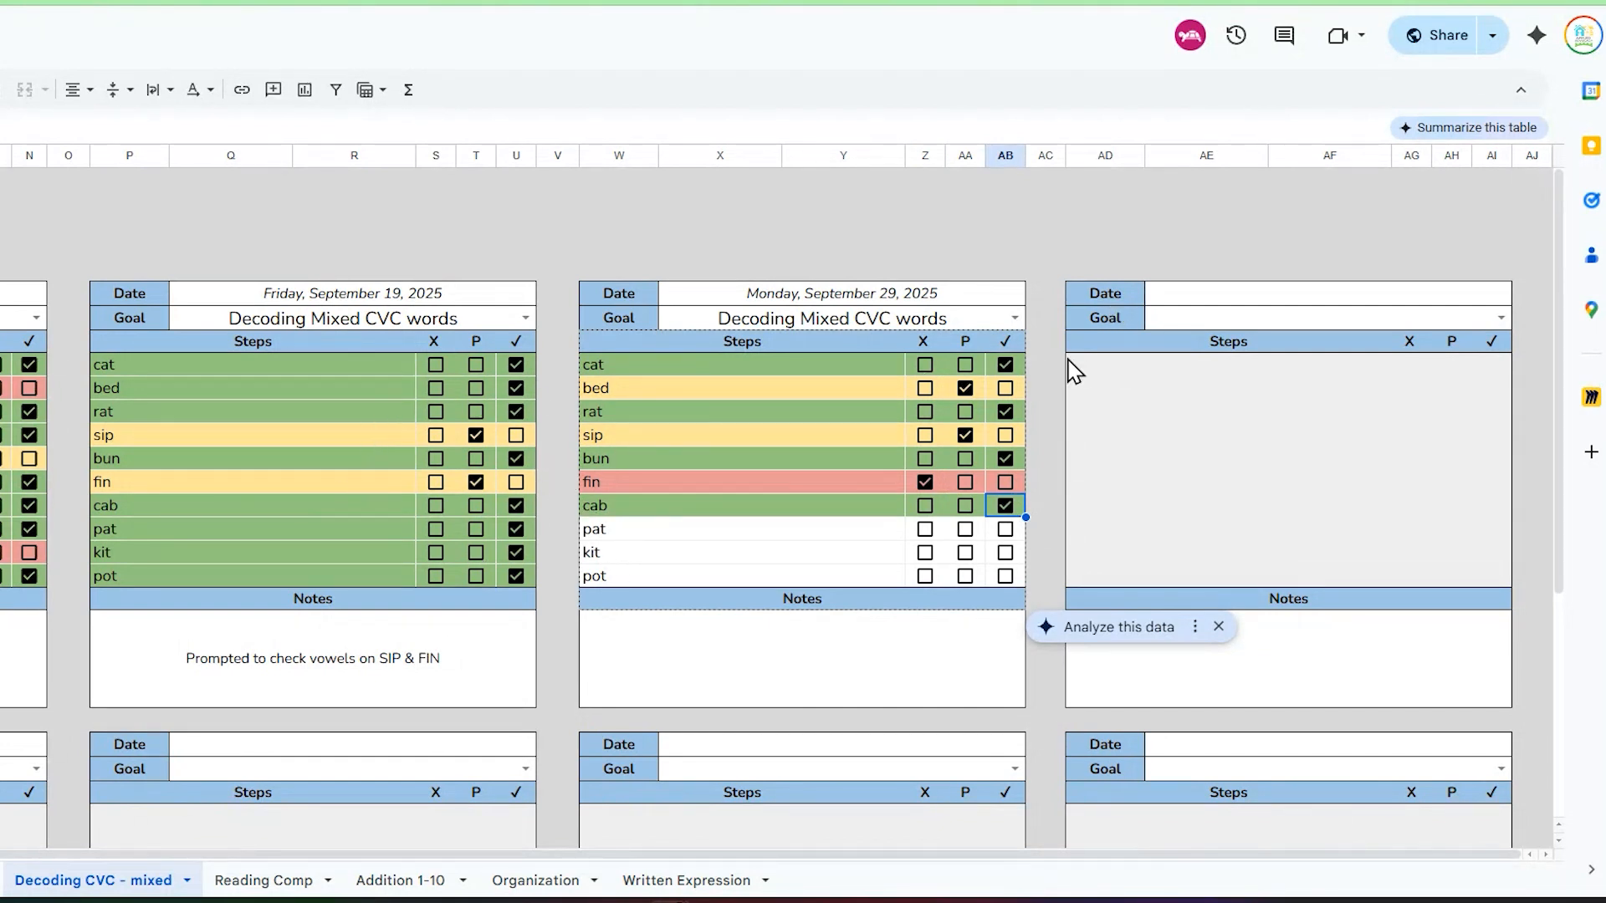
Step: In the next empty table, set the date to Monday, October 13, 2025 and the goal to Decoding Mixed CVC words
click(1299, 300)
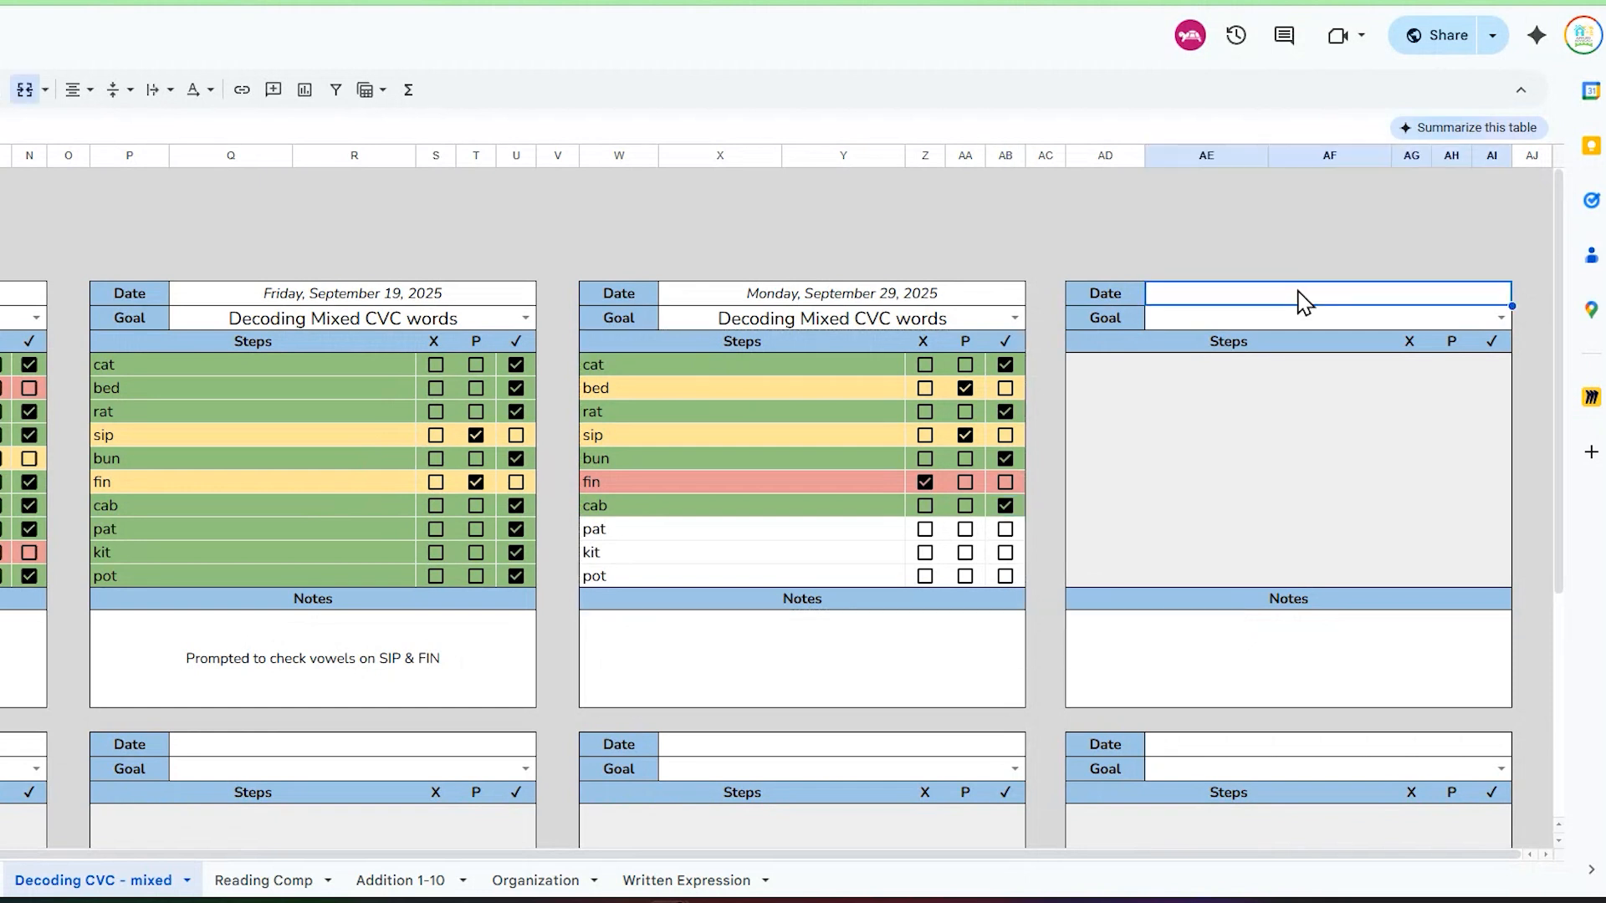
double_click(1299, 300)
click(1419, 326)
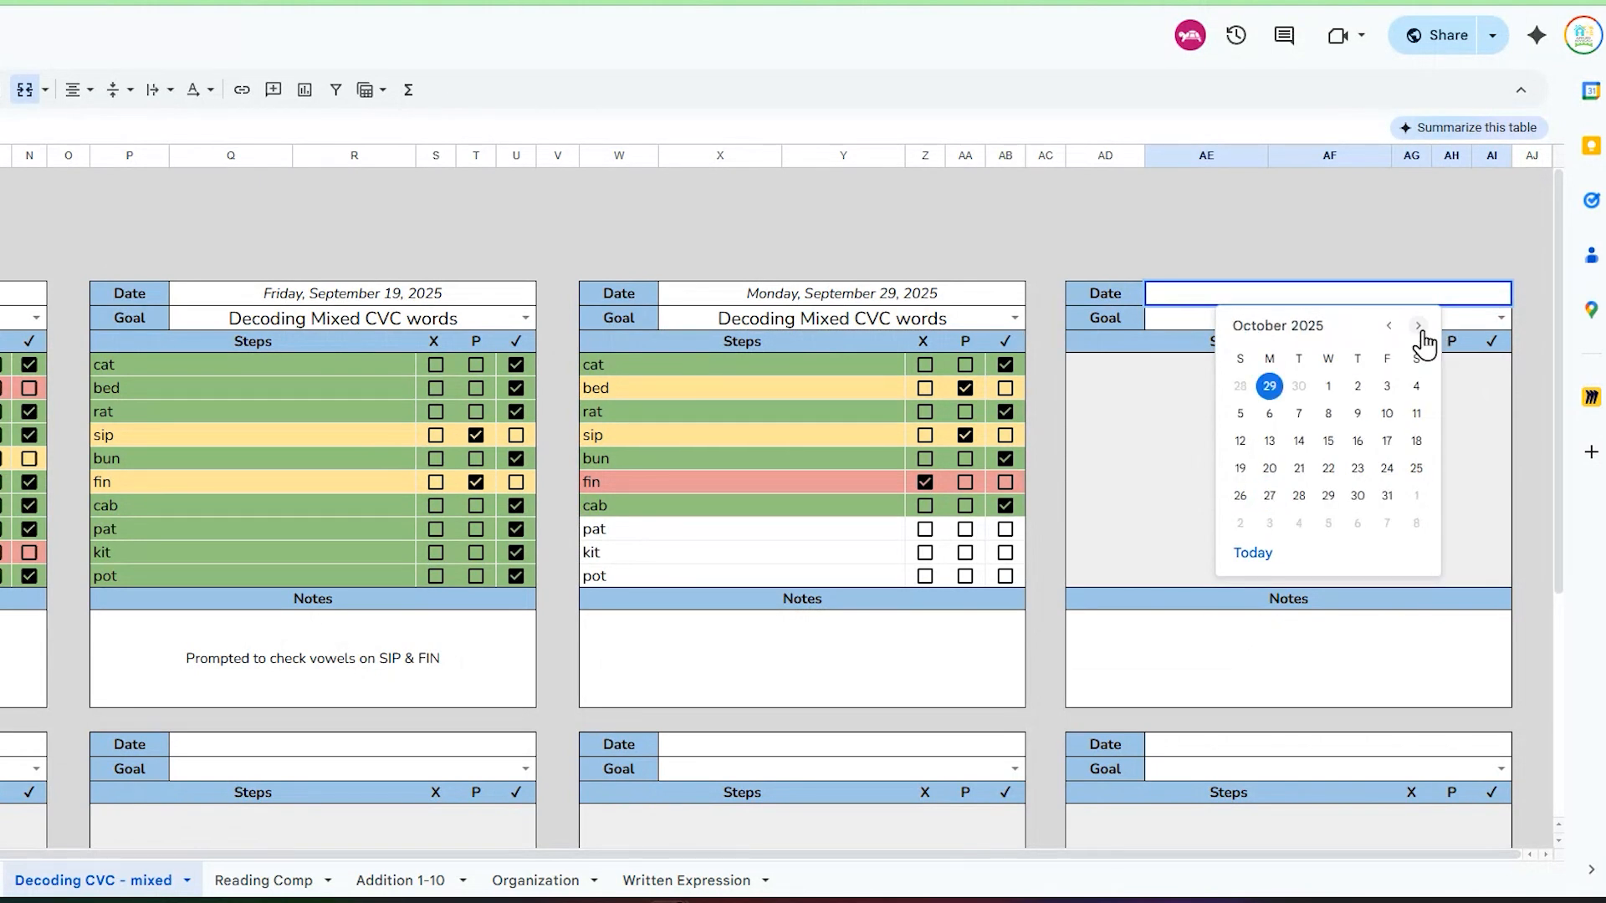
click(1270, 441)
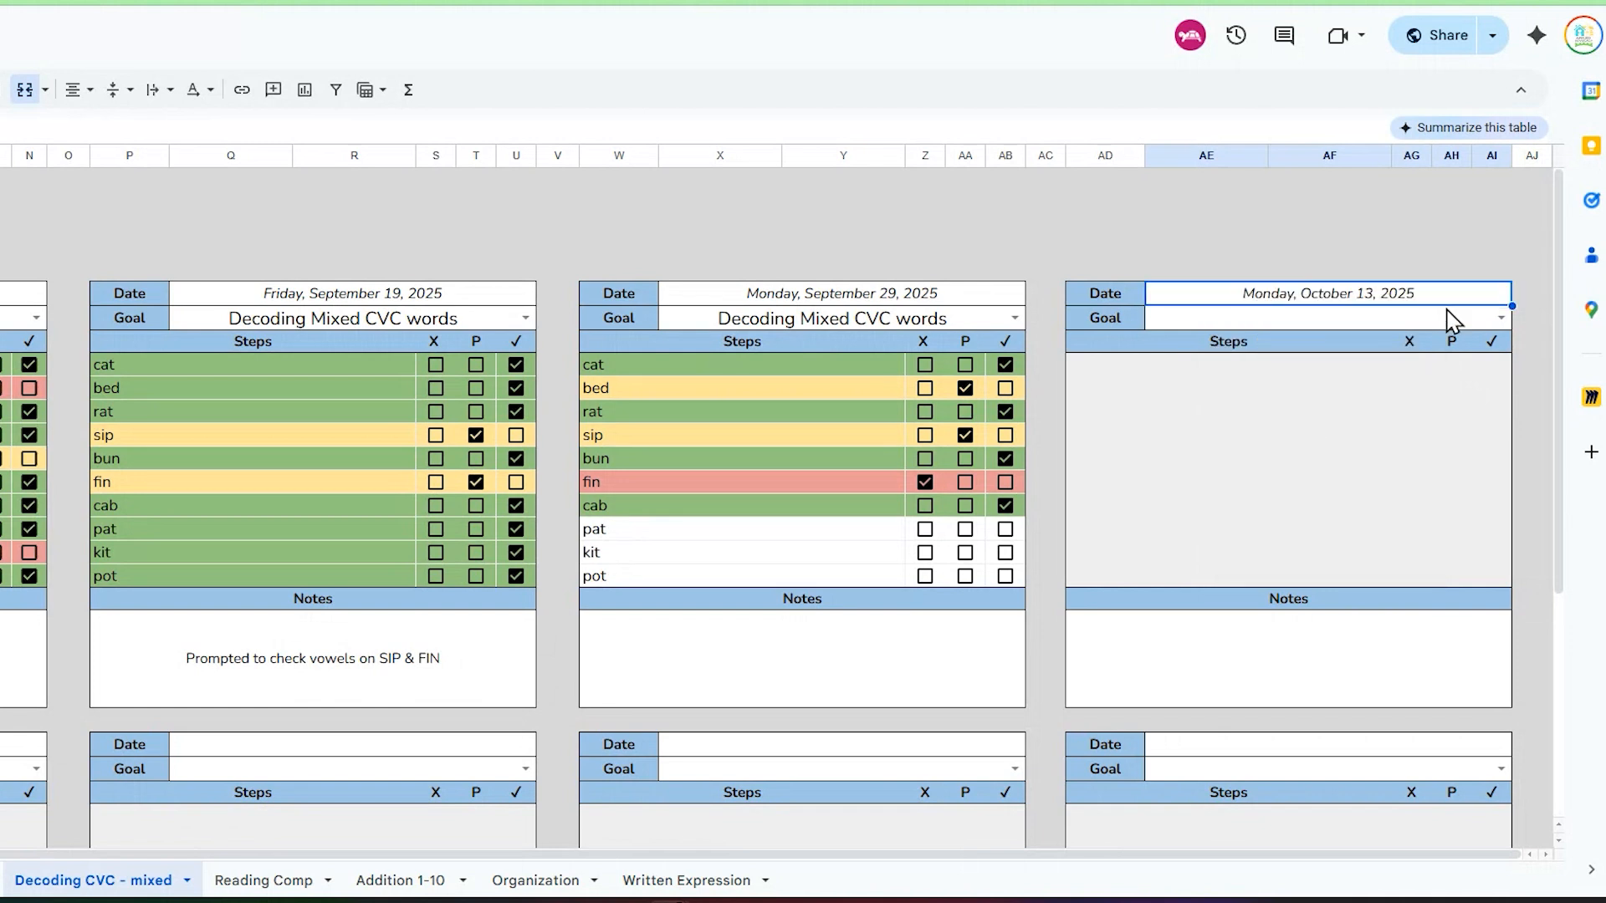
click(1490, 318)
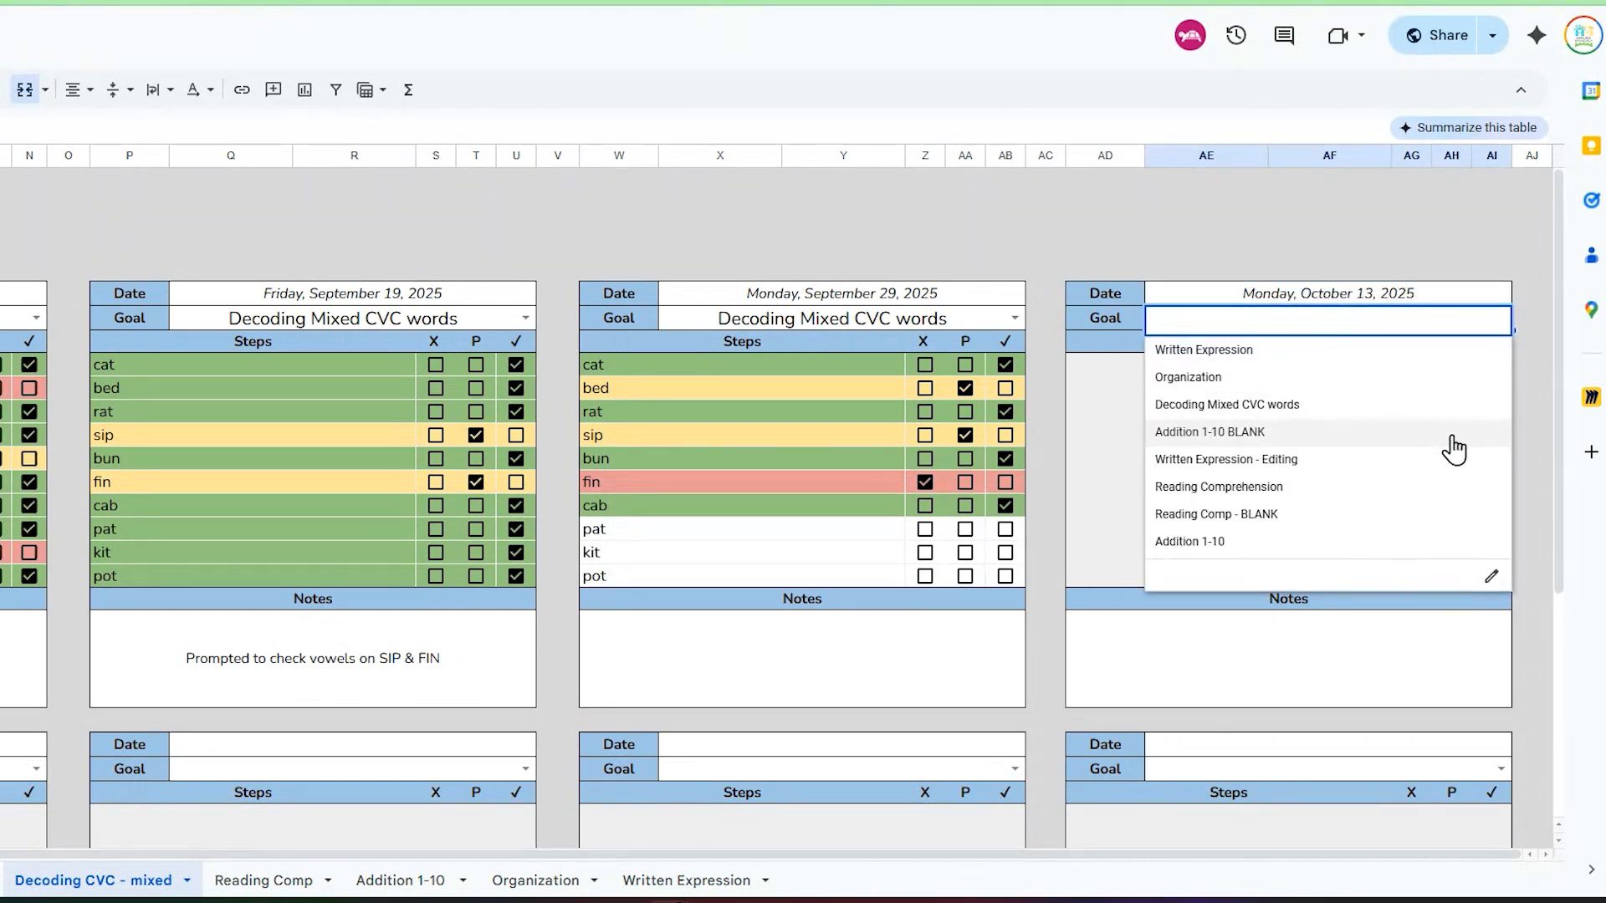
click(1375, 407)
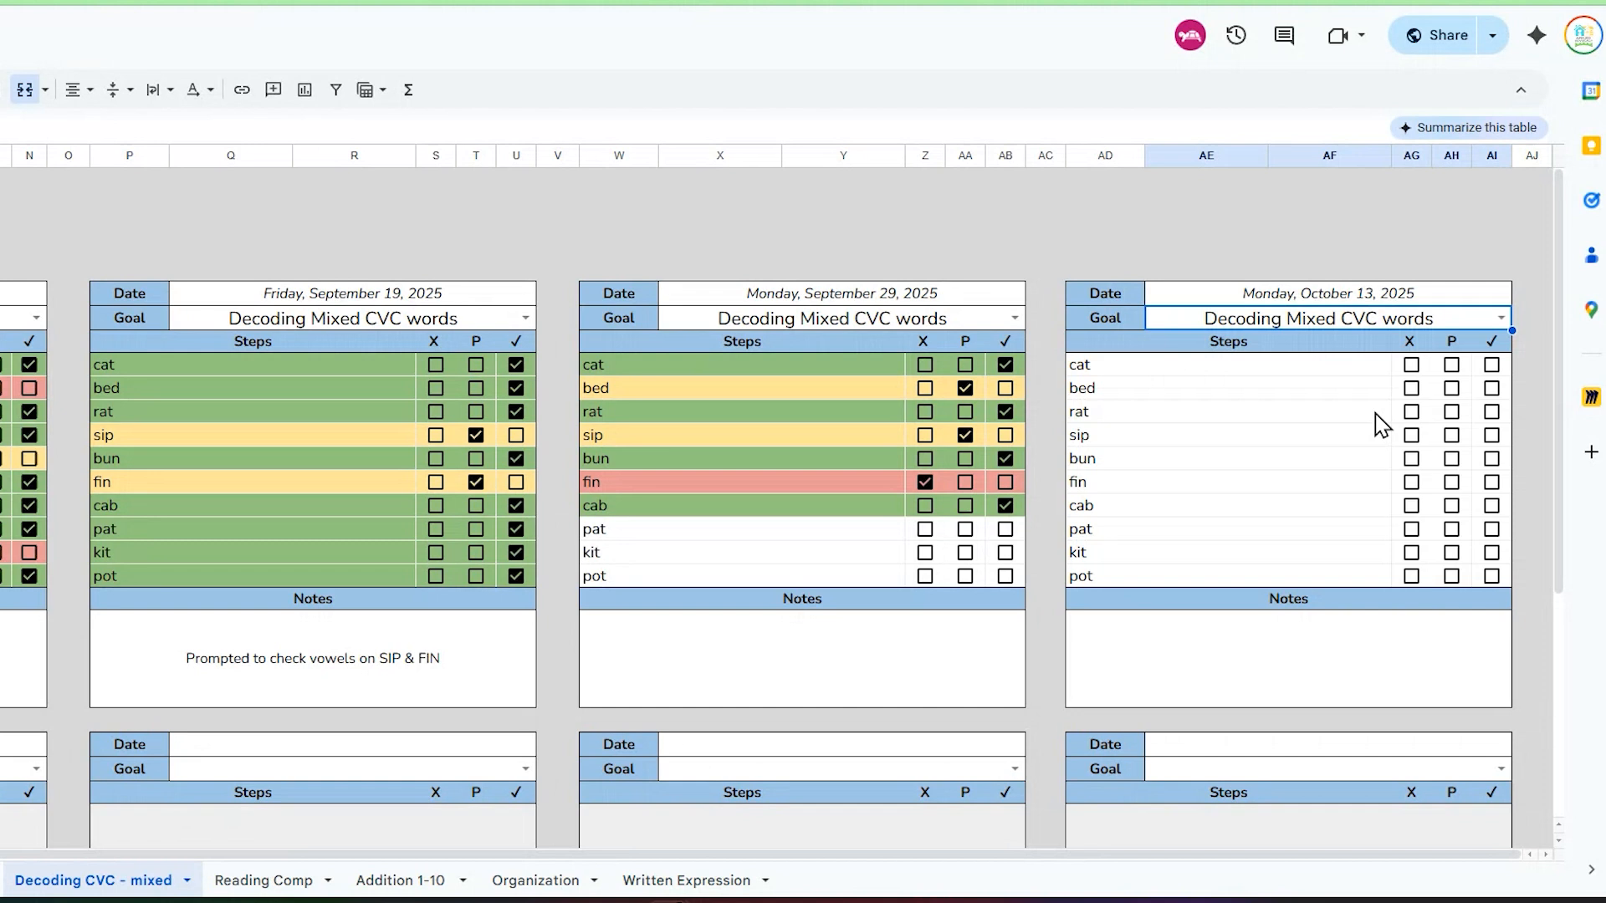
Step: Replace the first three words in the October 13 table's steps with dad, bad and lip
click(1294, 368)
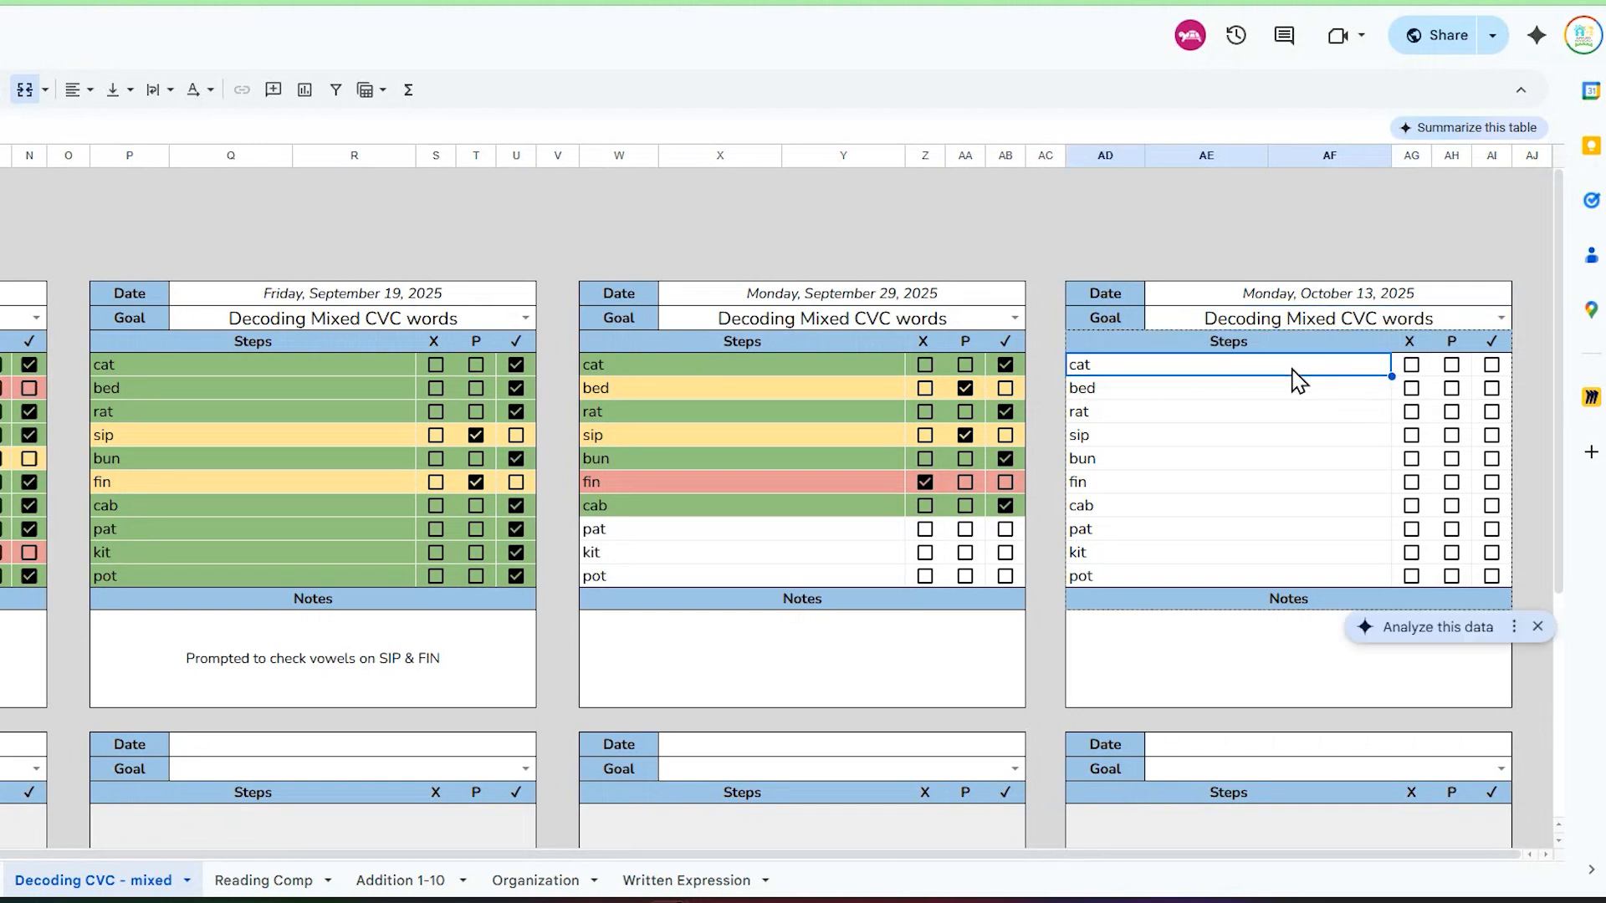
key(BackSpace)
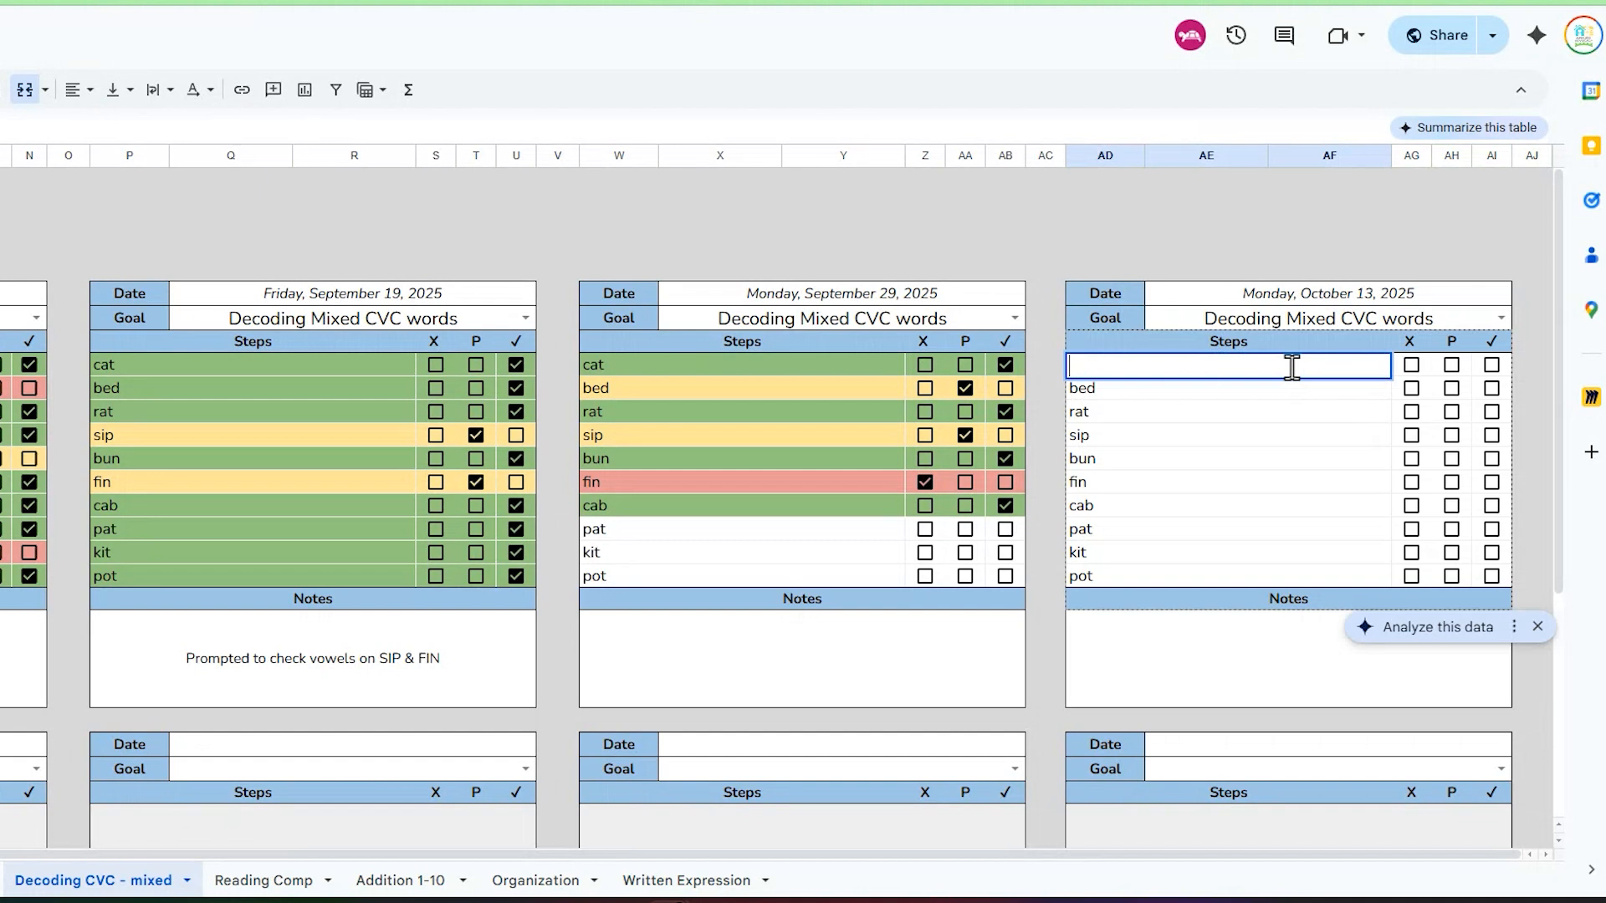
key(Return)
text(bad)
key(Return)
key(BackSpace)
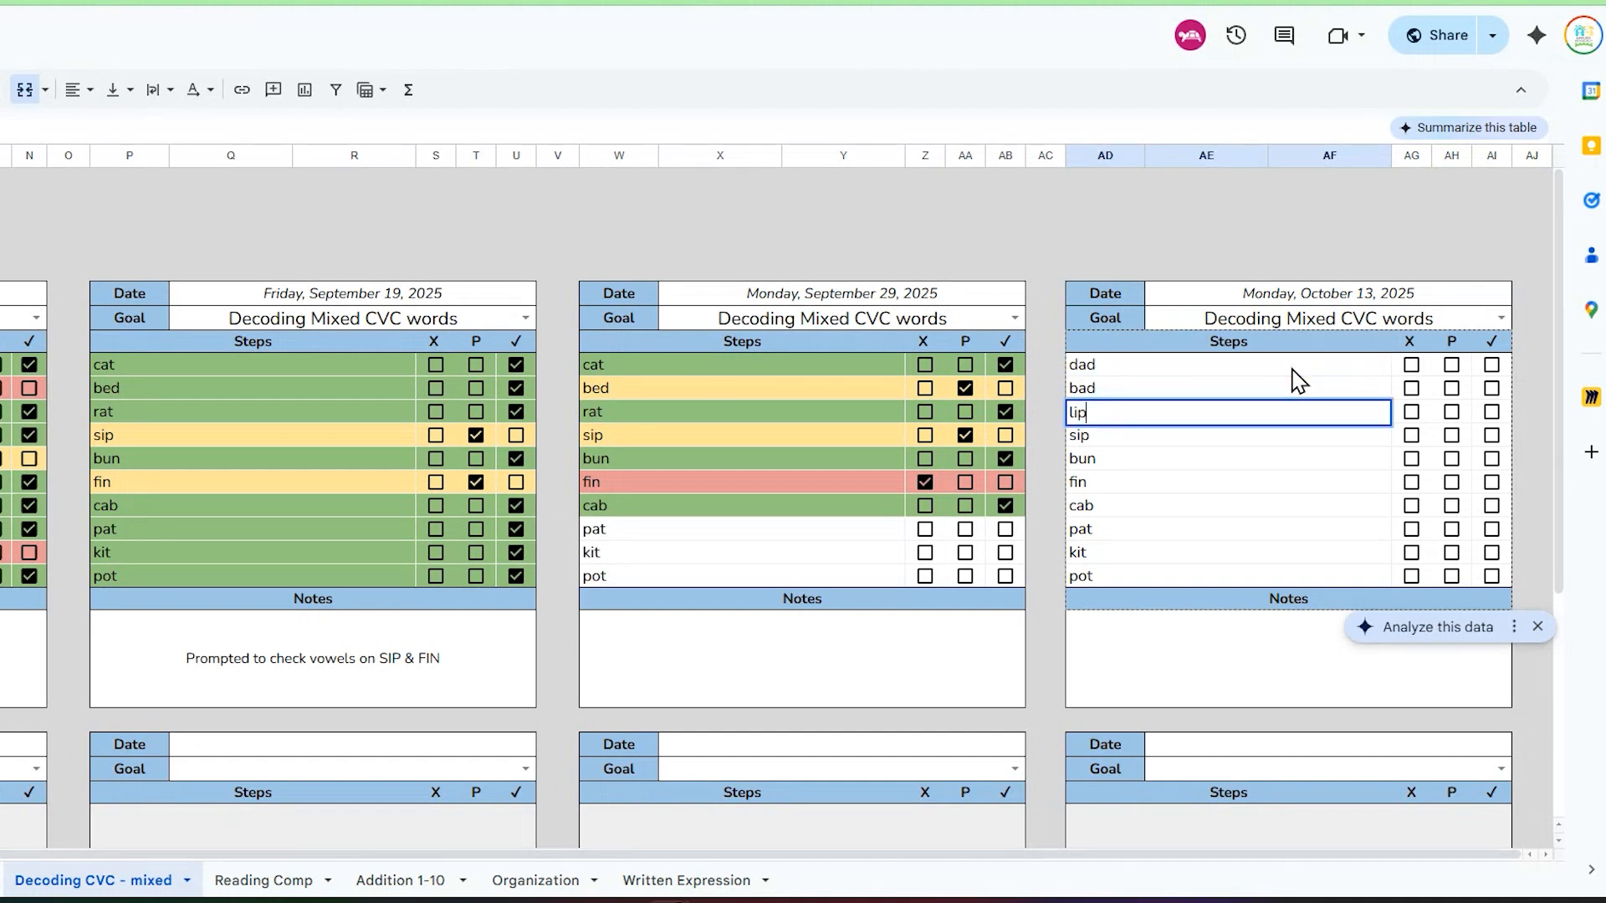
key(Return)
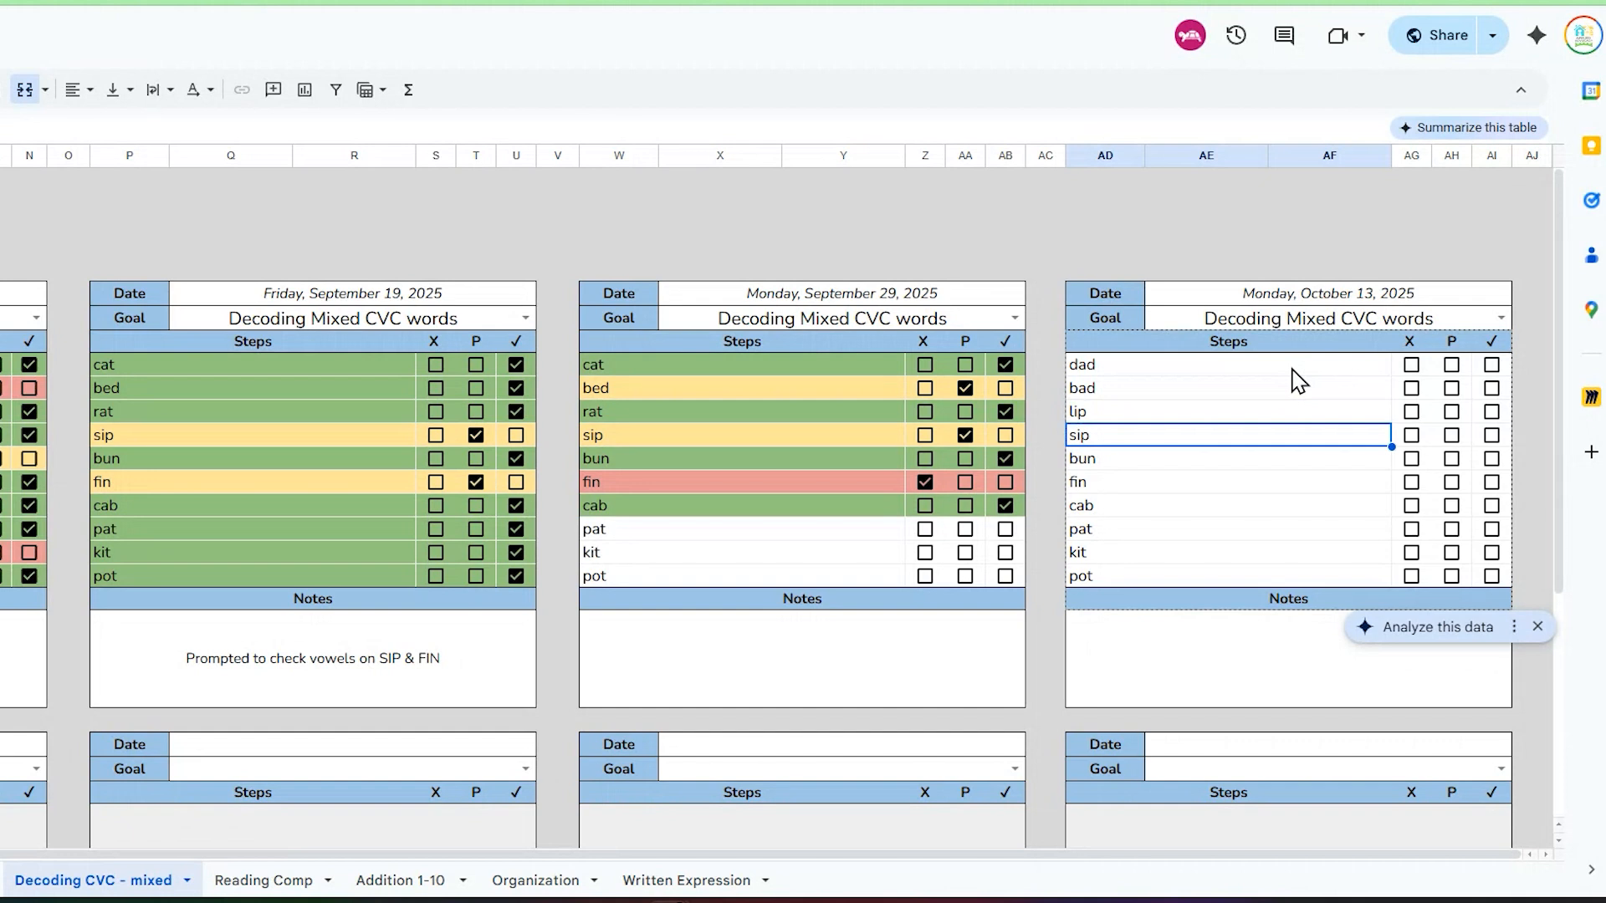
Step: Replace the fourth to seventh words in the October 13 table's steps with rip, rap, rat and can
text(rip)
key(Return)
text(rap)
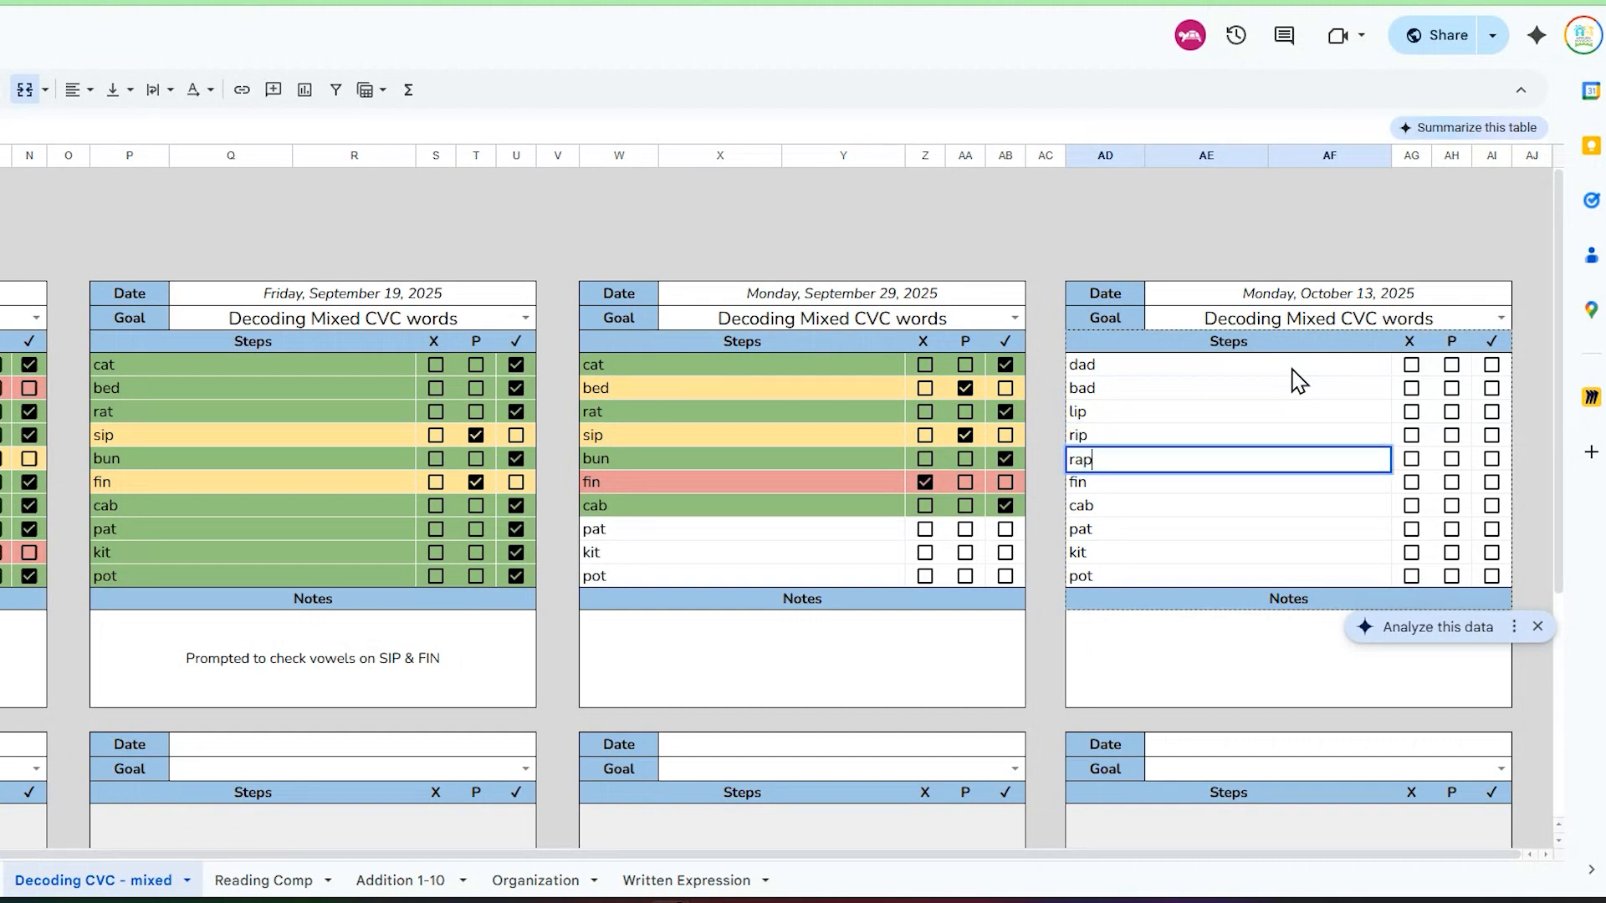
key(Return)
text(rat)
key(Return)
text(ca)
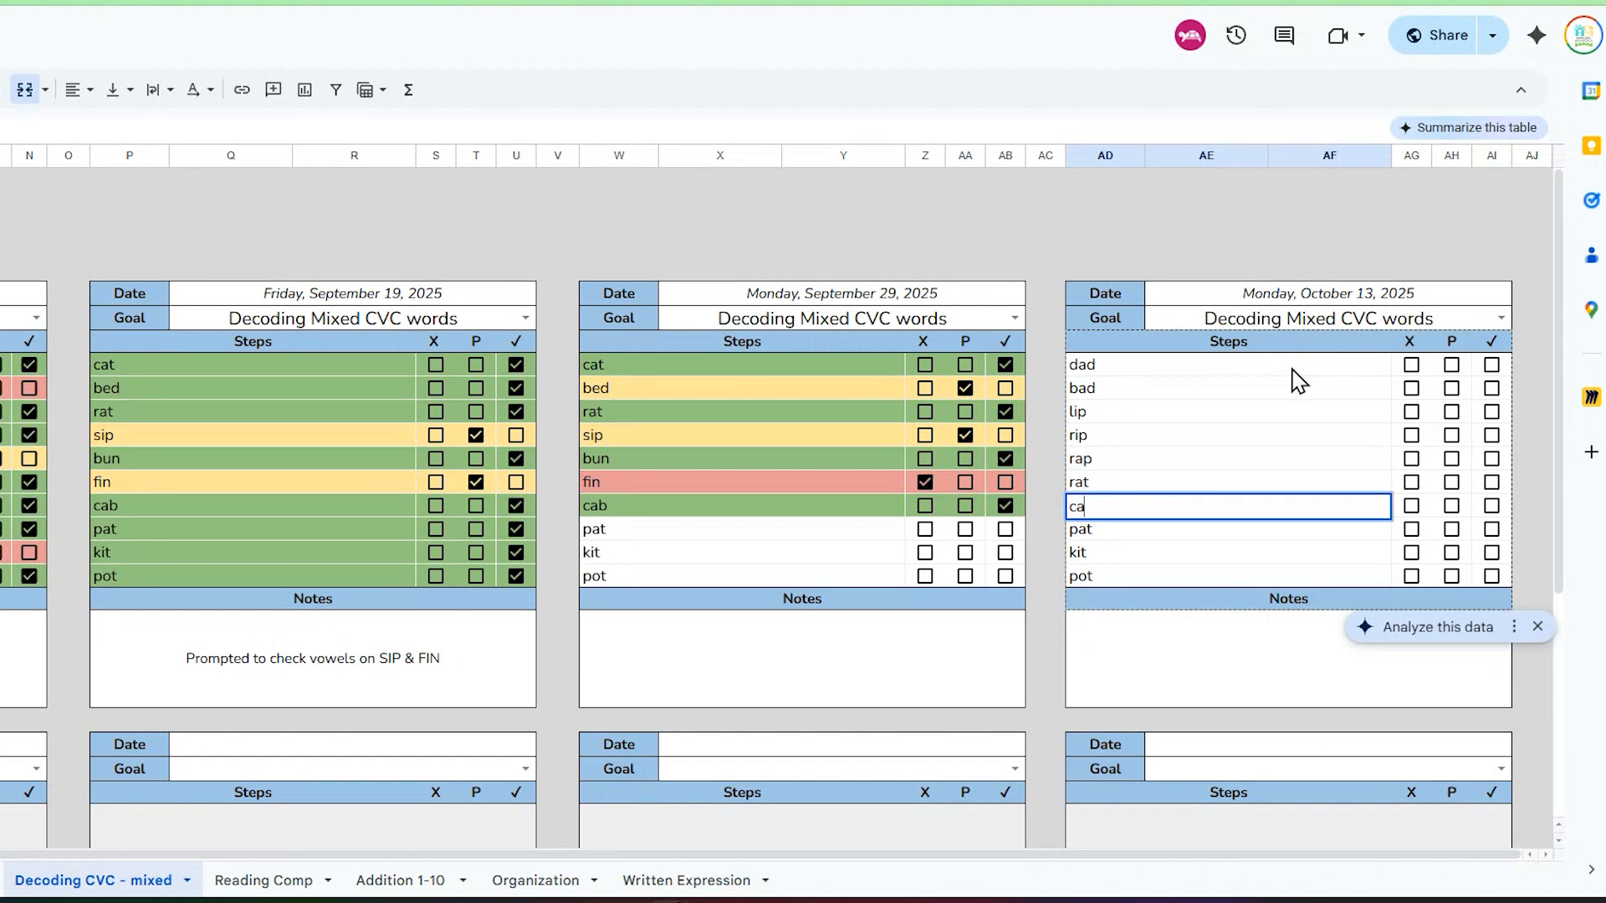
key(Return)
Step: Replace the eighth word in the October 13 table with pan and the tenth with fit, leaving kit as is
text(pa)
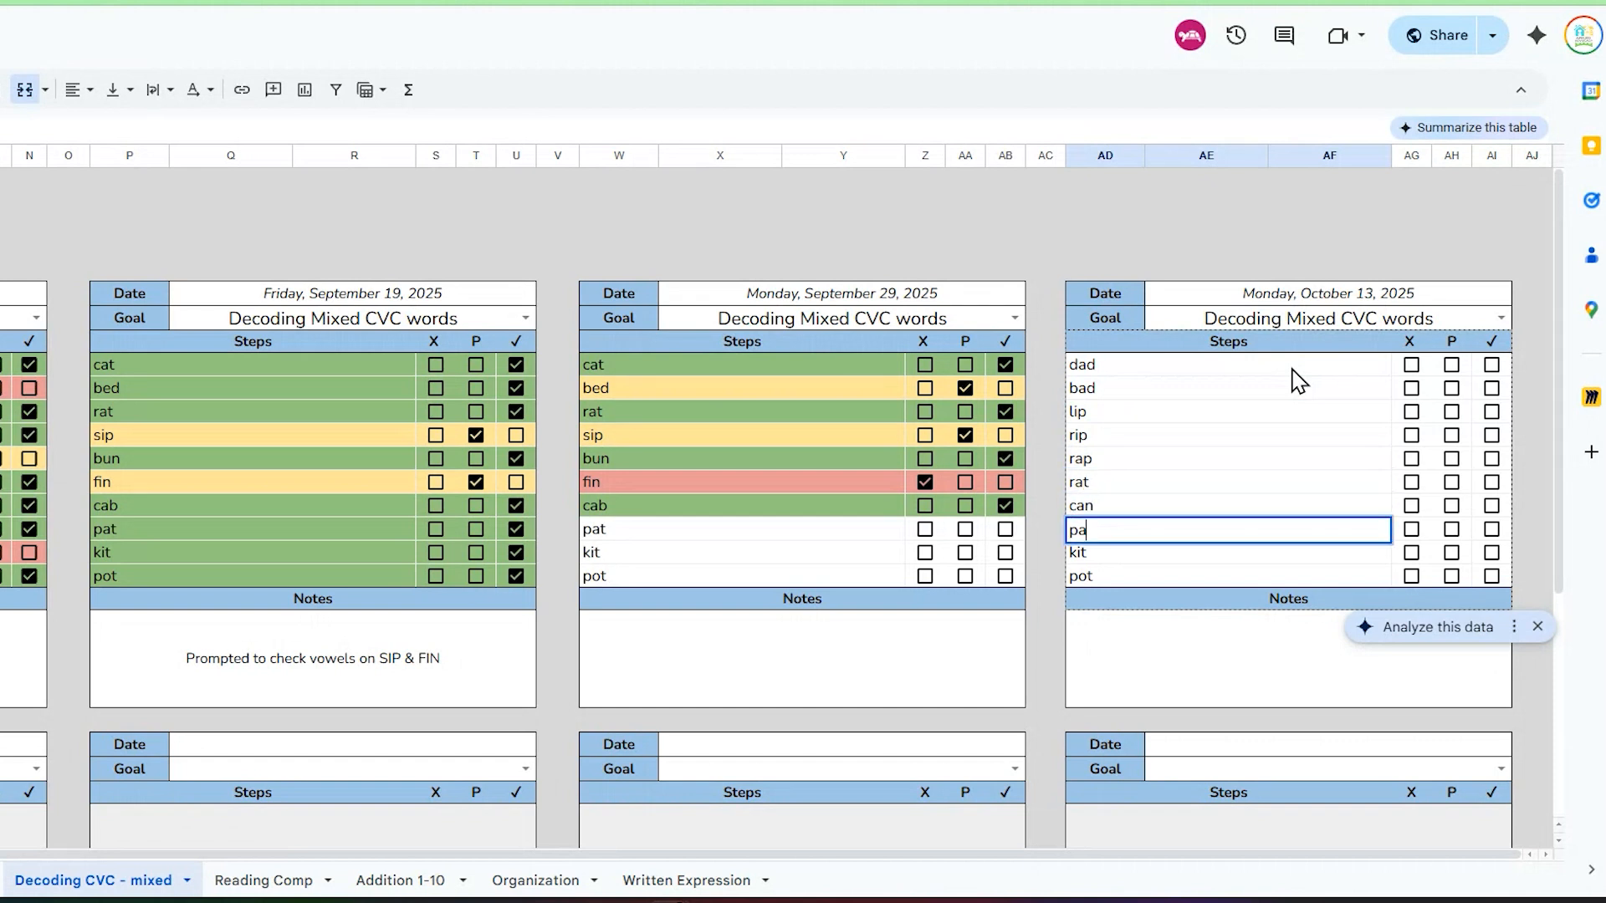
key(Return)
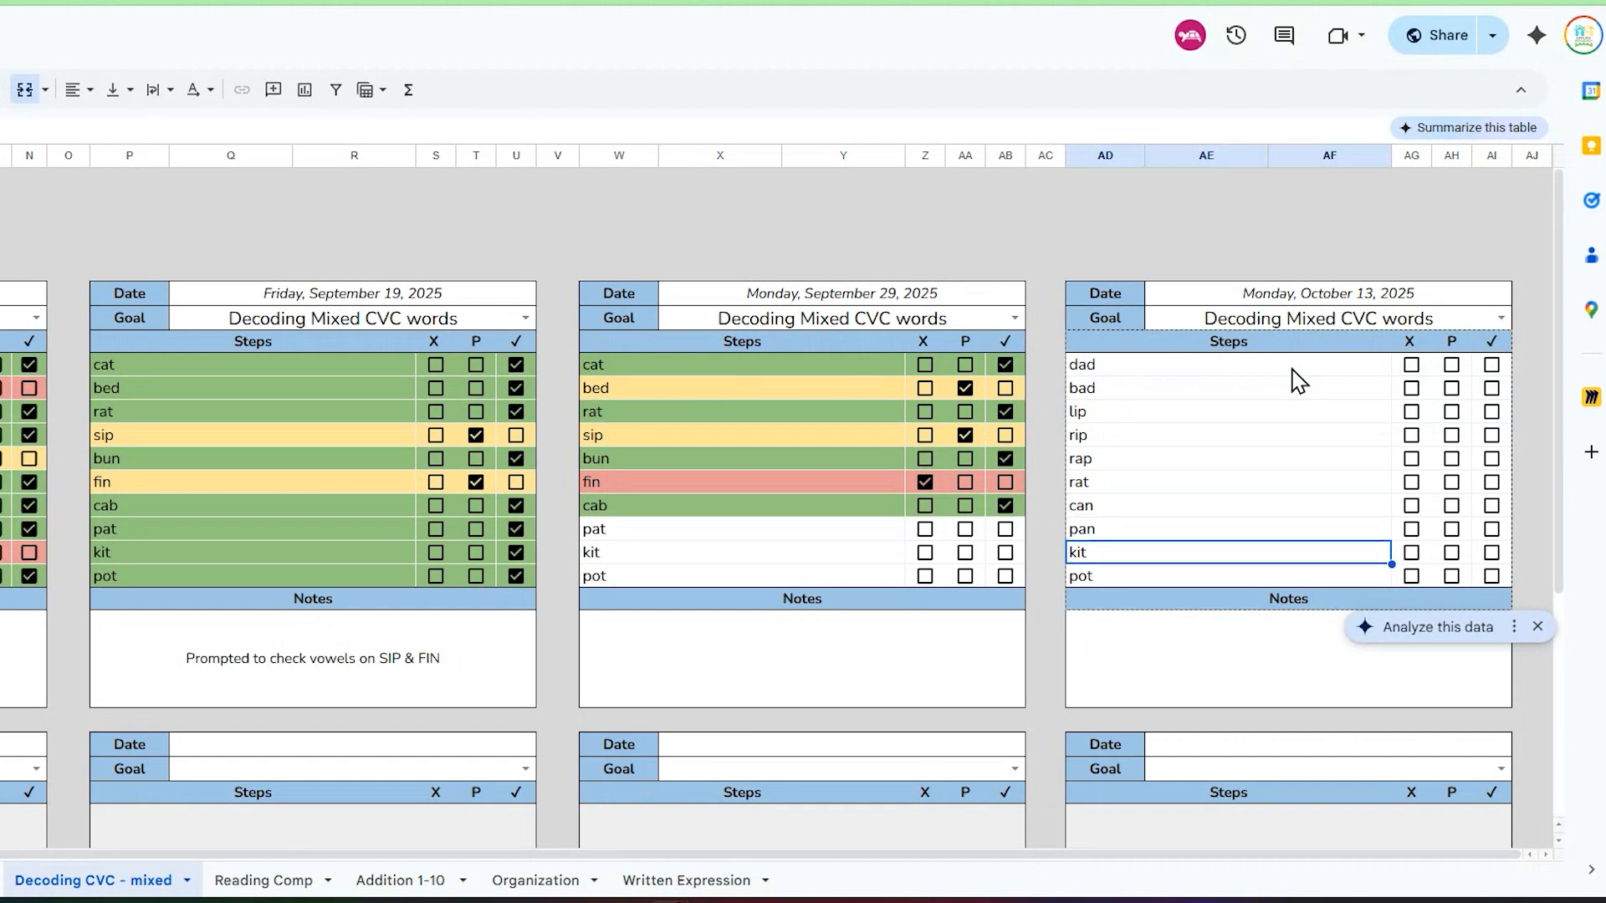
key(Return)
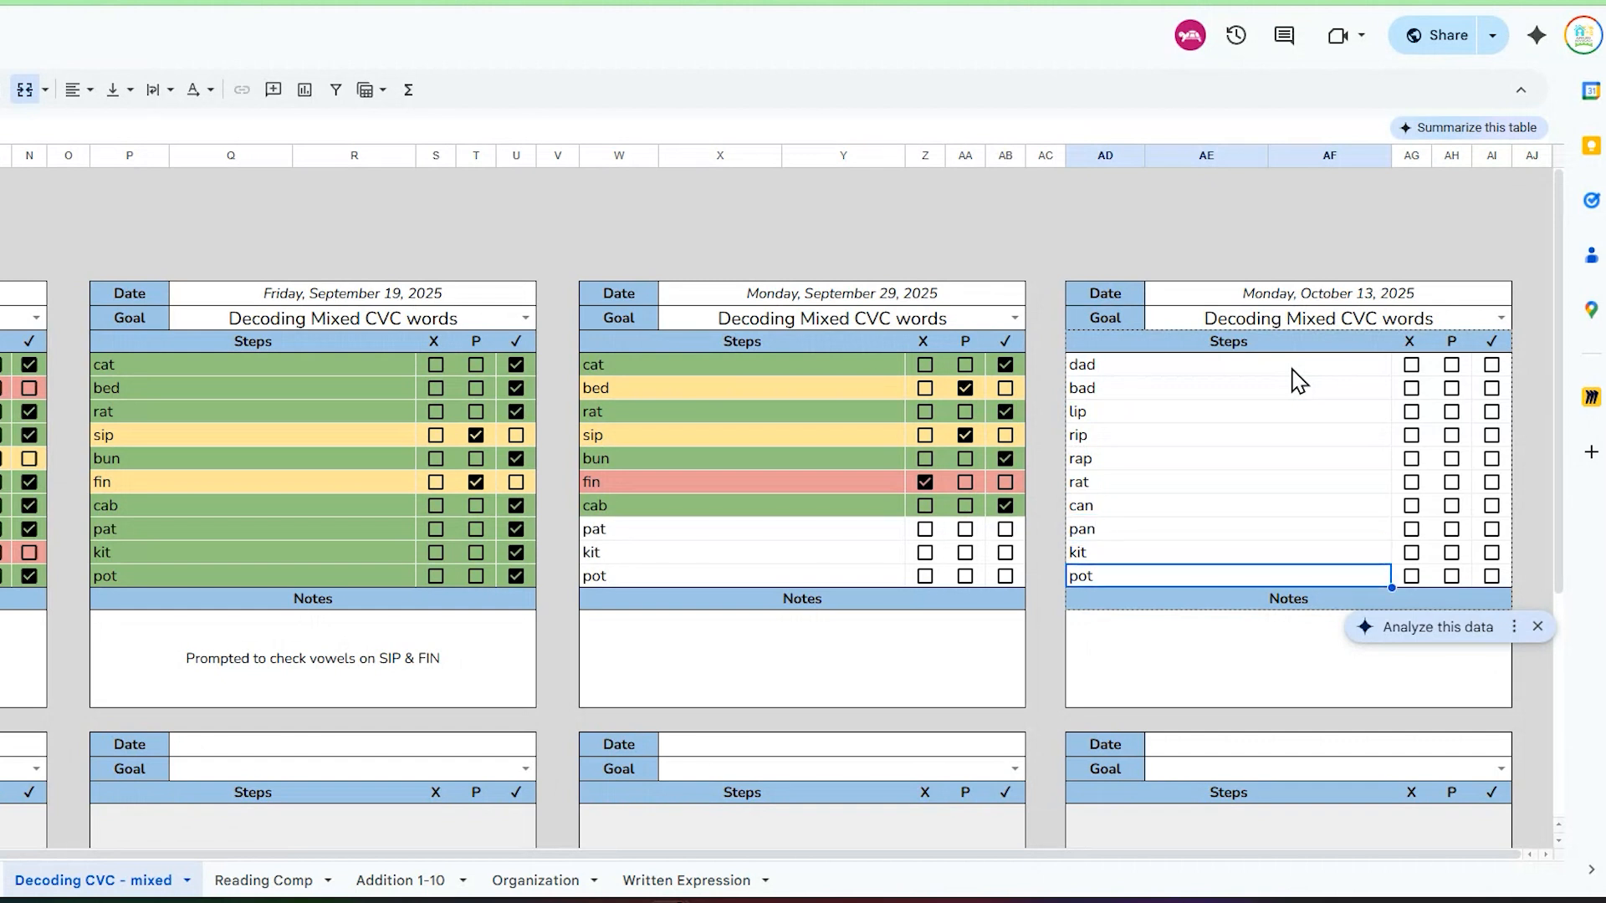
text(fit)
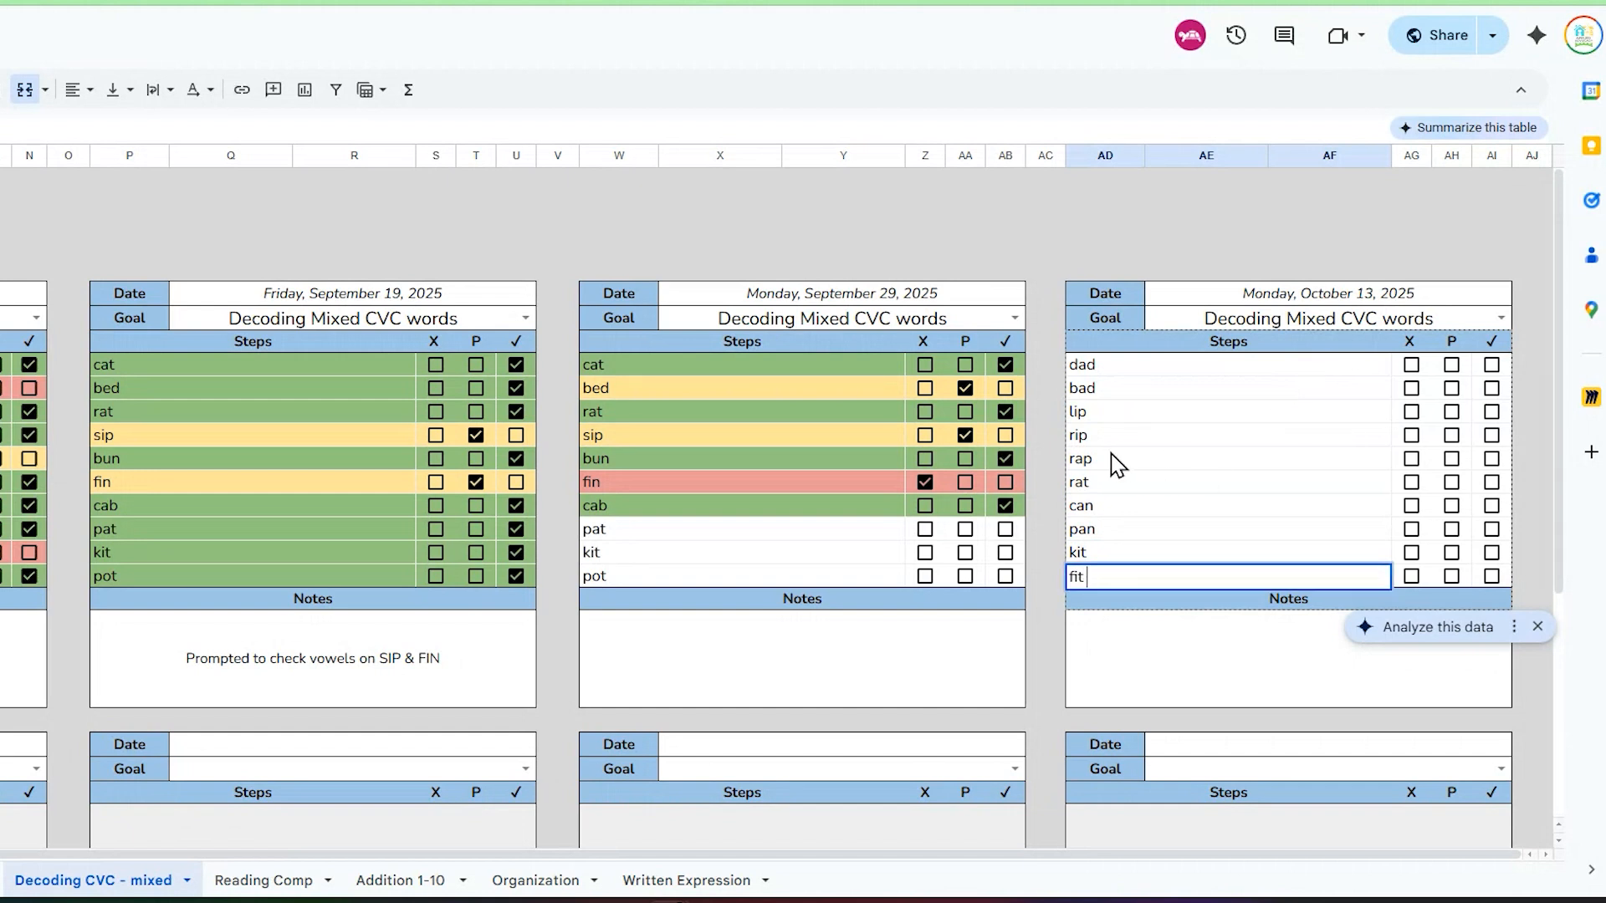
click(1045, 482)
Step: Highlight the whole October 13 table to review its customized word list
click(1253, 377)
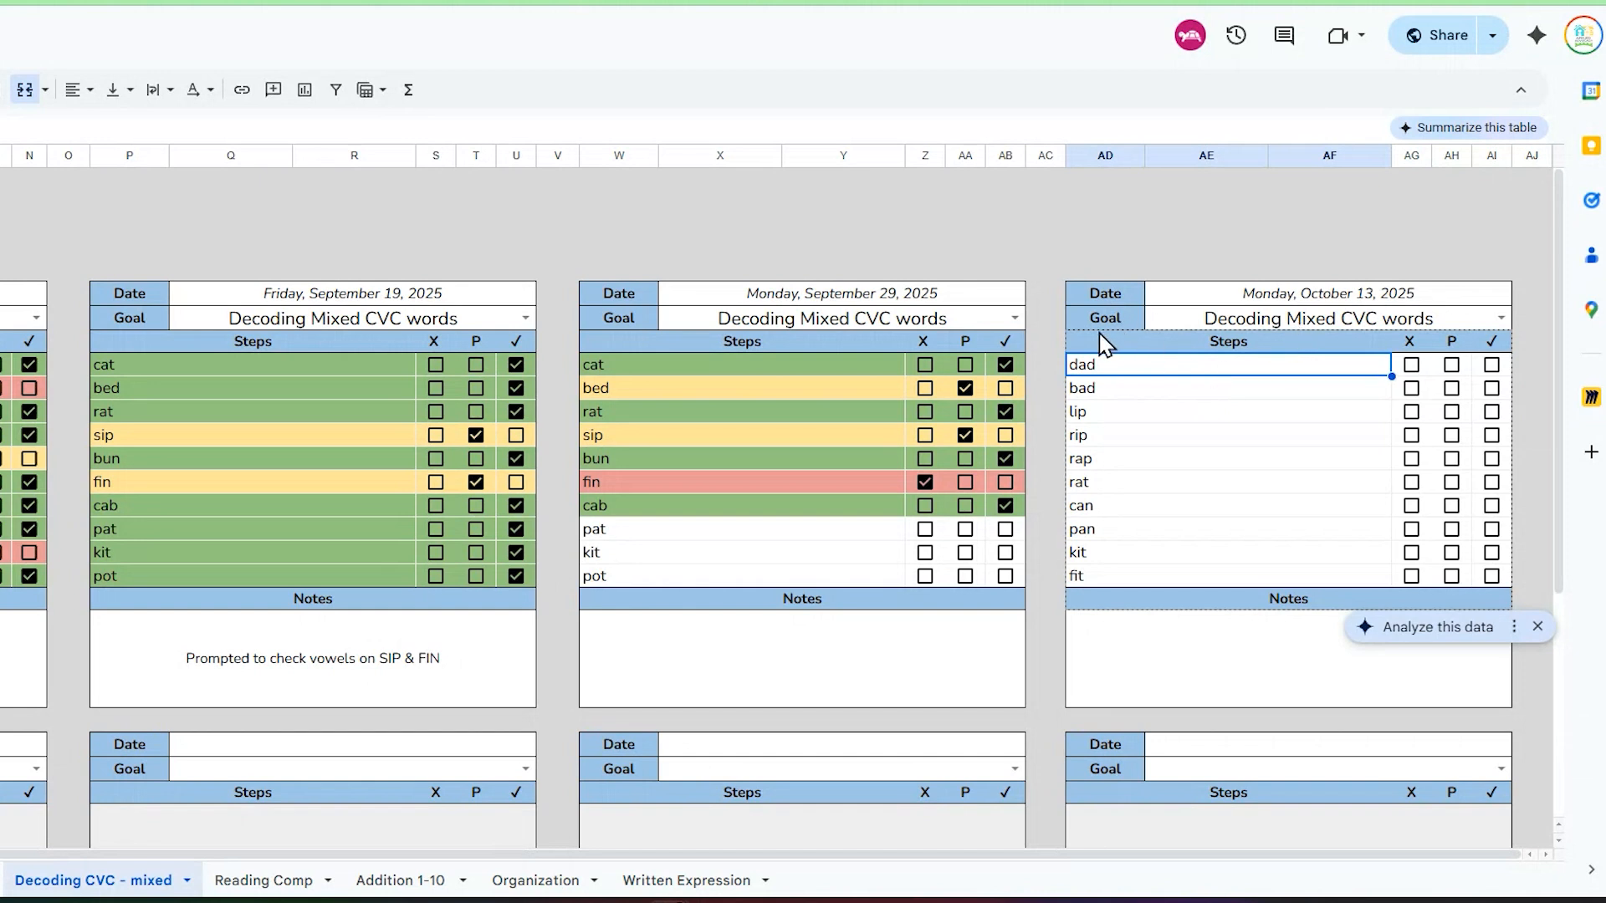
drag(1058, 278, 1519, 701)
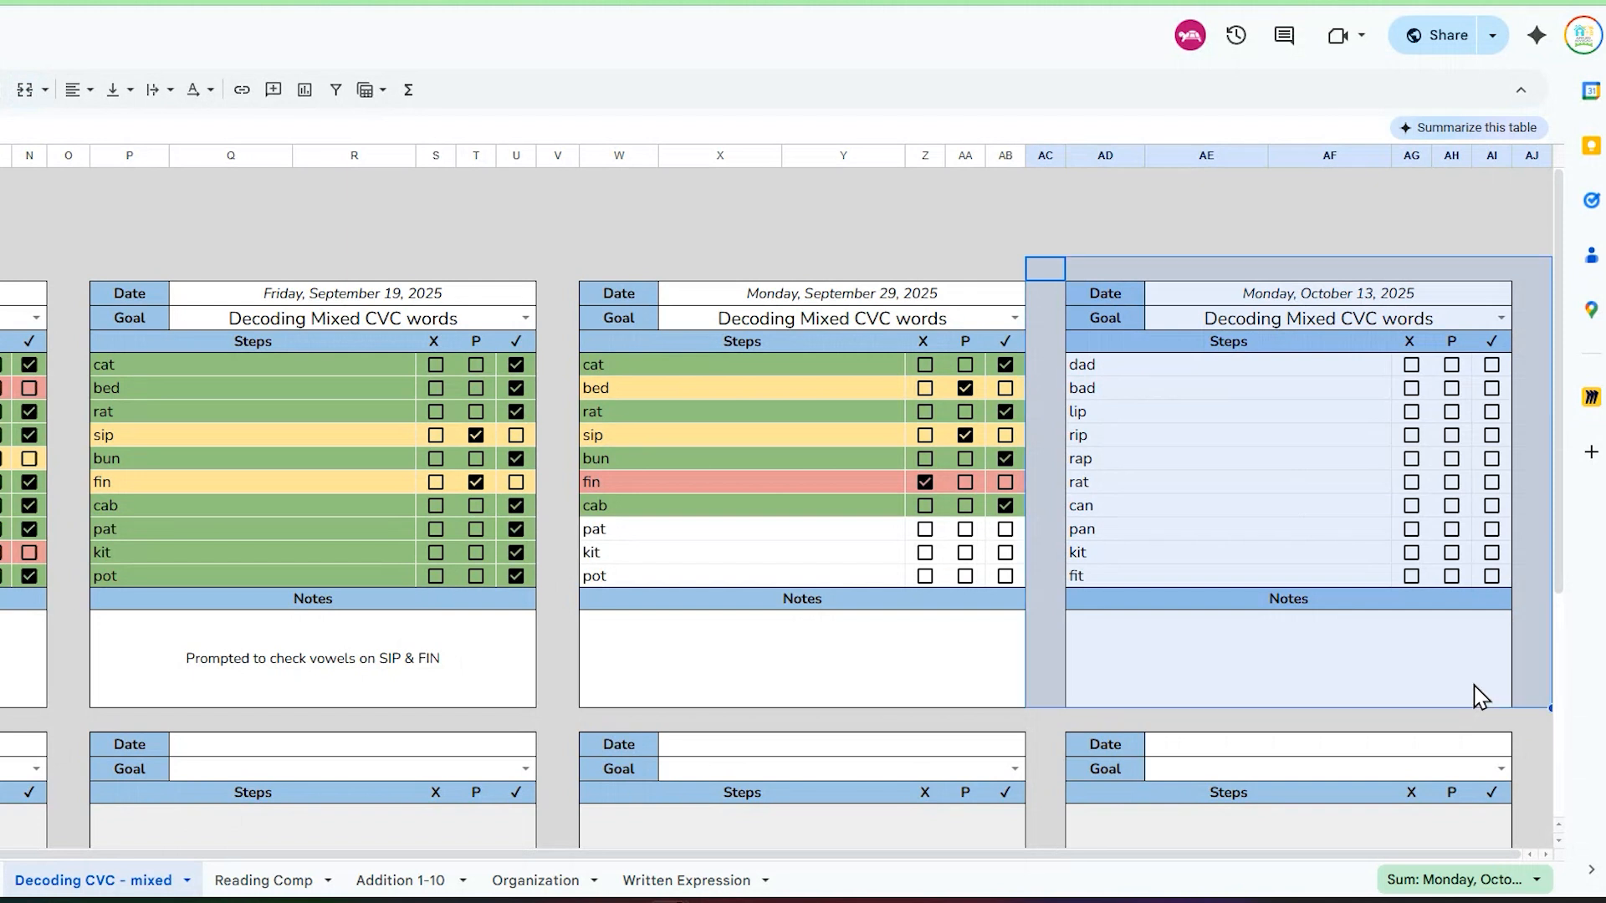
Step: Set the goal of the first table in the second row of tables to Decoding Mixed CVC words
scroll(555, 567, down, 2)
scroll(778, 506, down, 2)
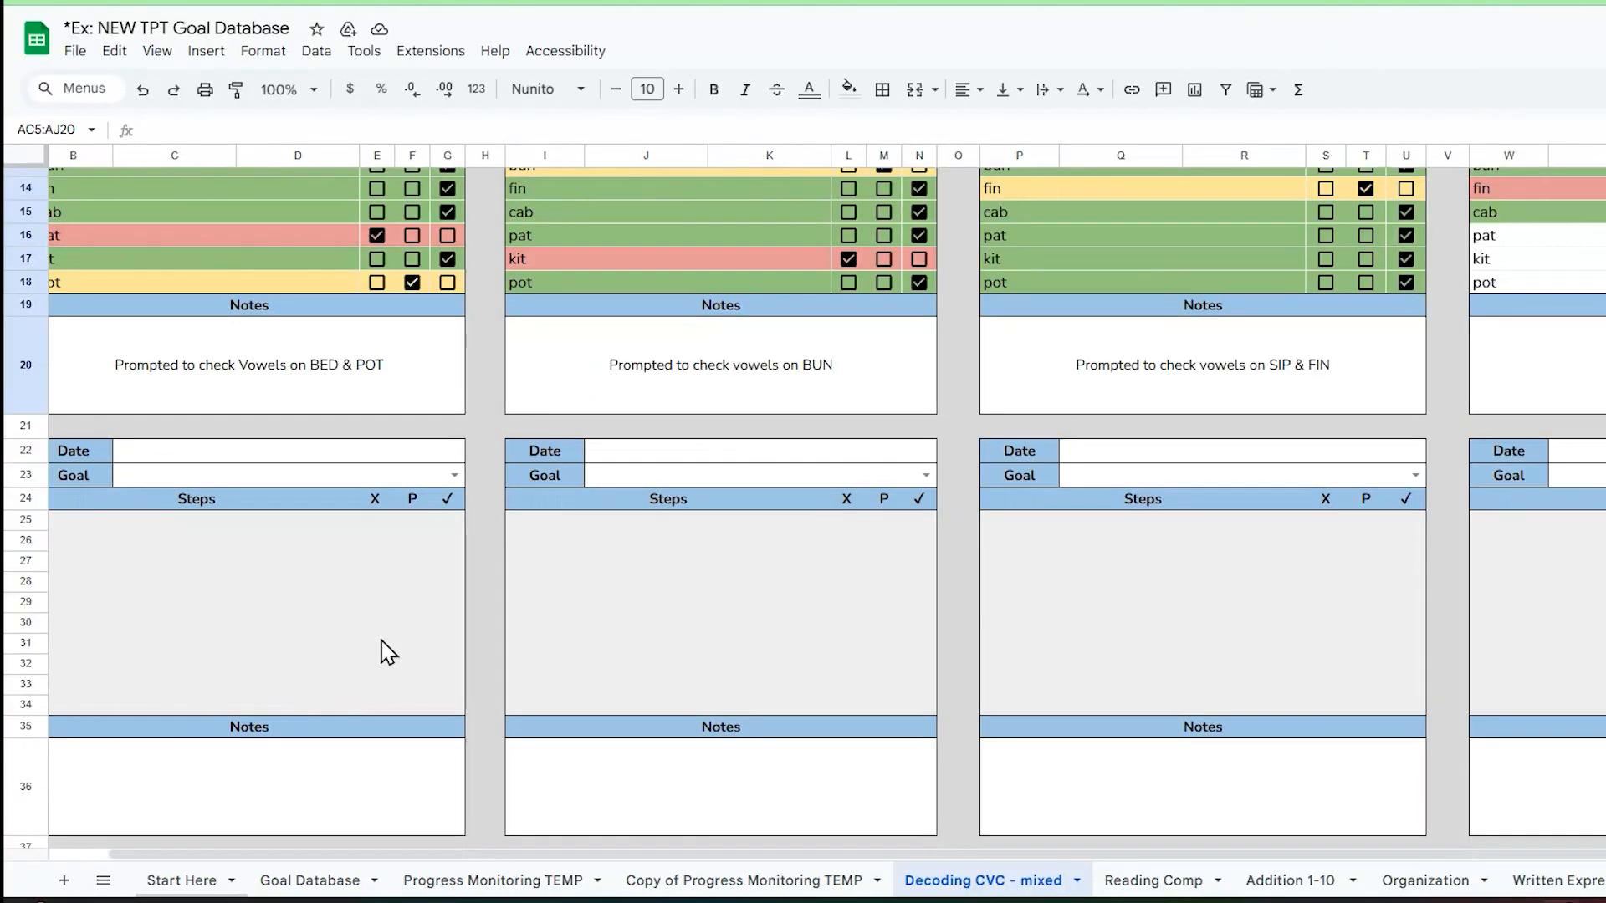
scroll(568, 588, left, 1)
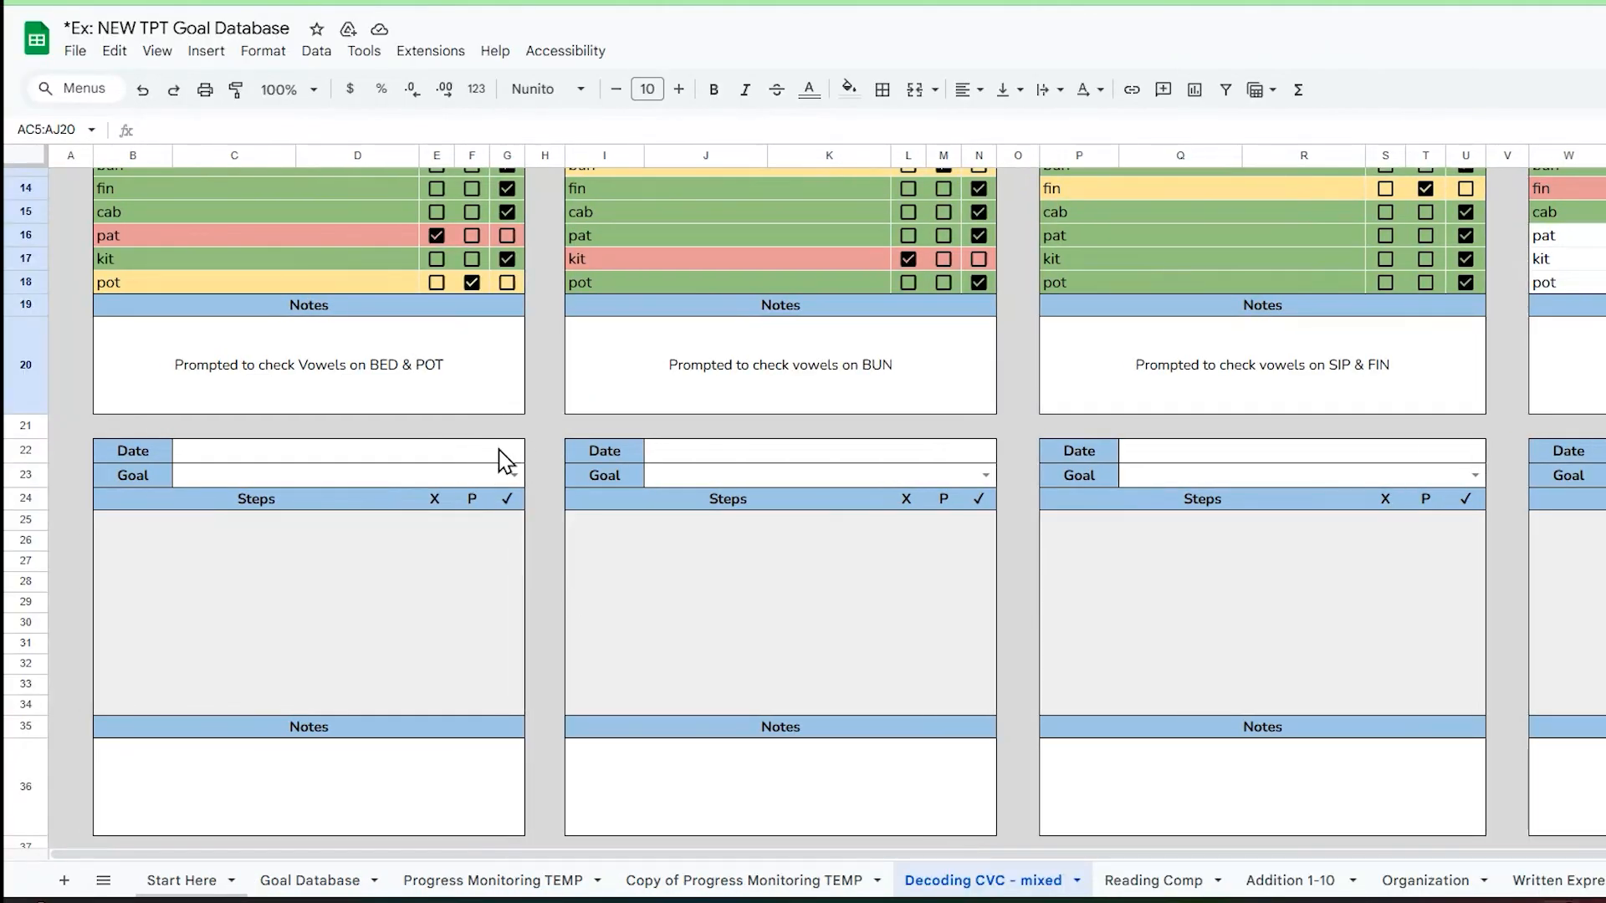
click(513, 474)
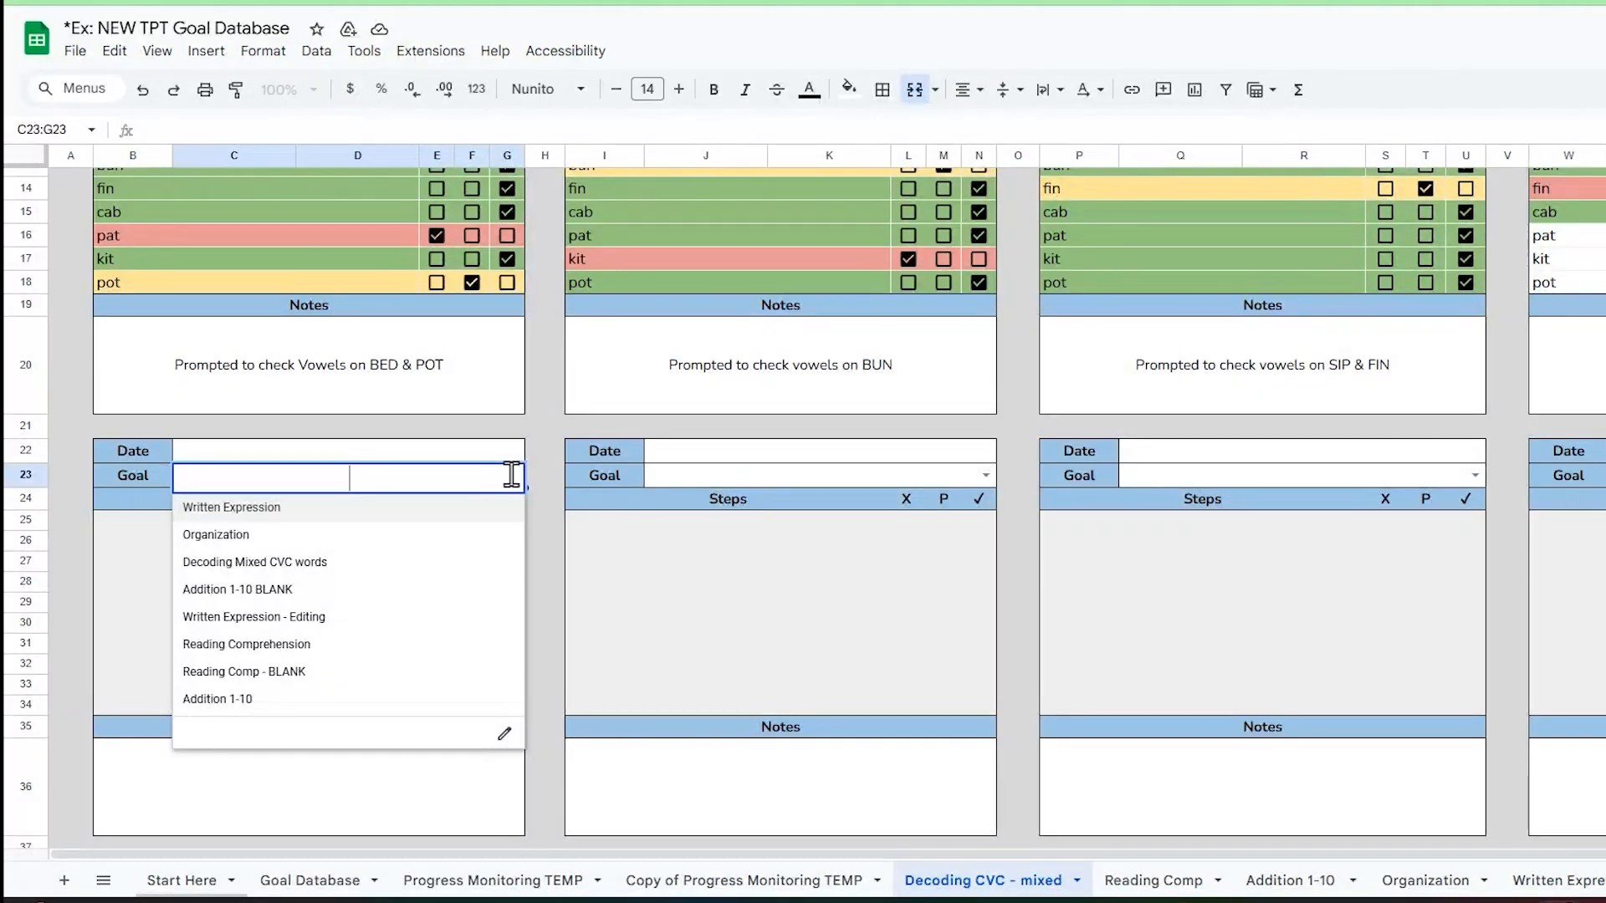
click(436, 569)
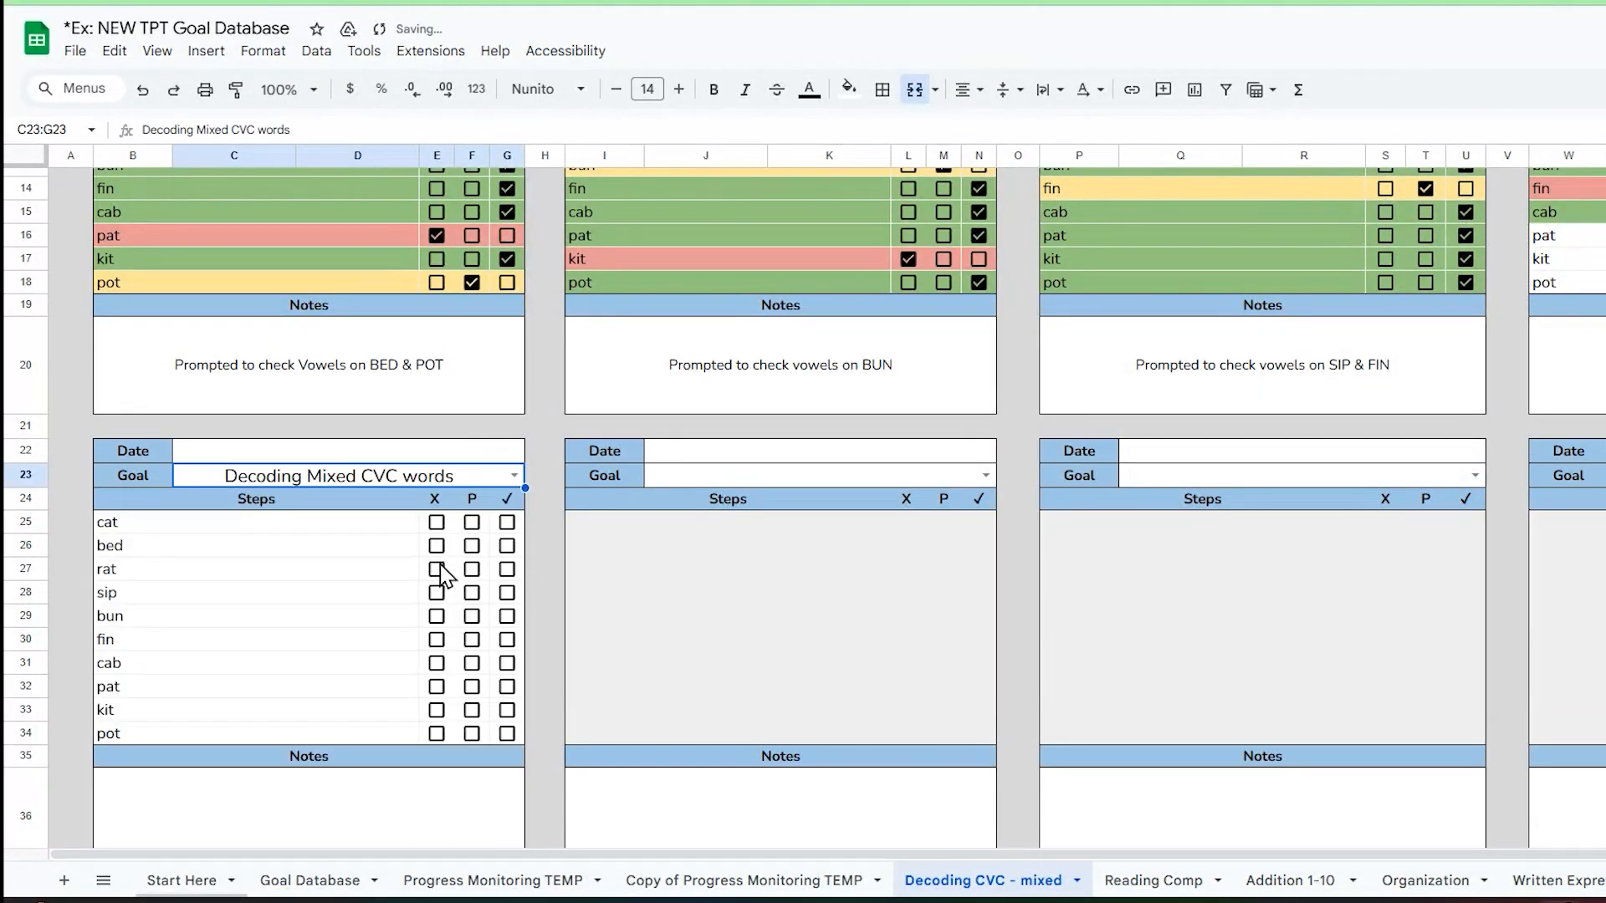
Step: Compare the first step cell of the new undated table with the first step cell of the October 13 table
click(319, 531)
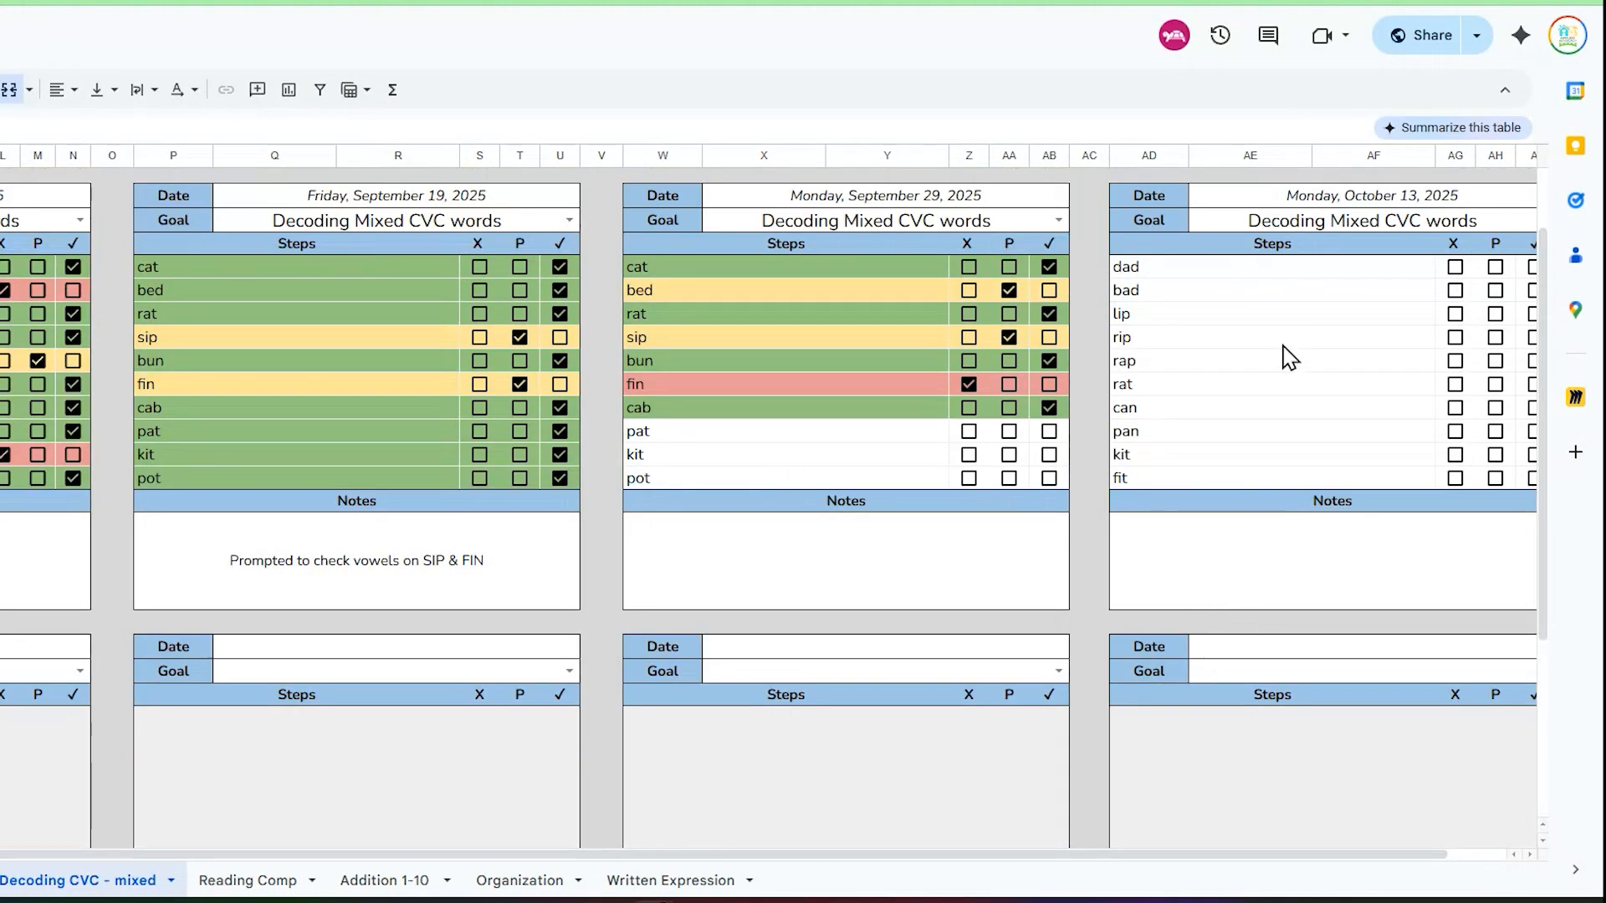
click(1211, 268)
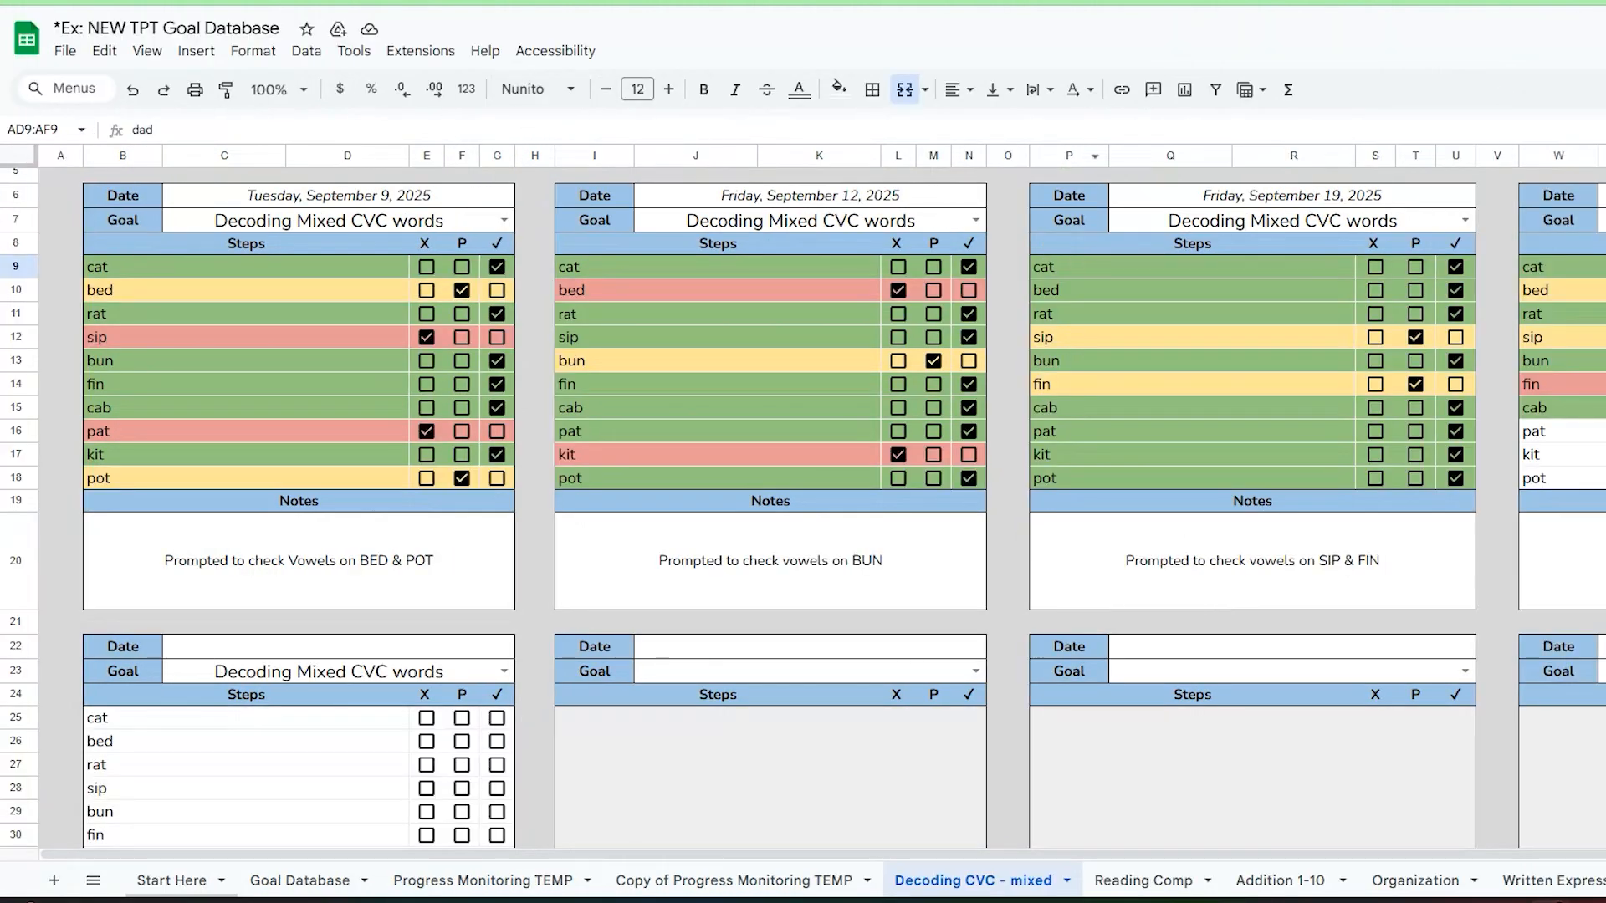
scroll(1374, 342, right, 1)
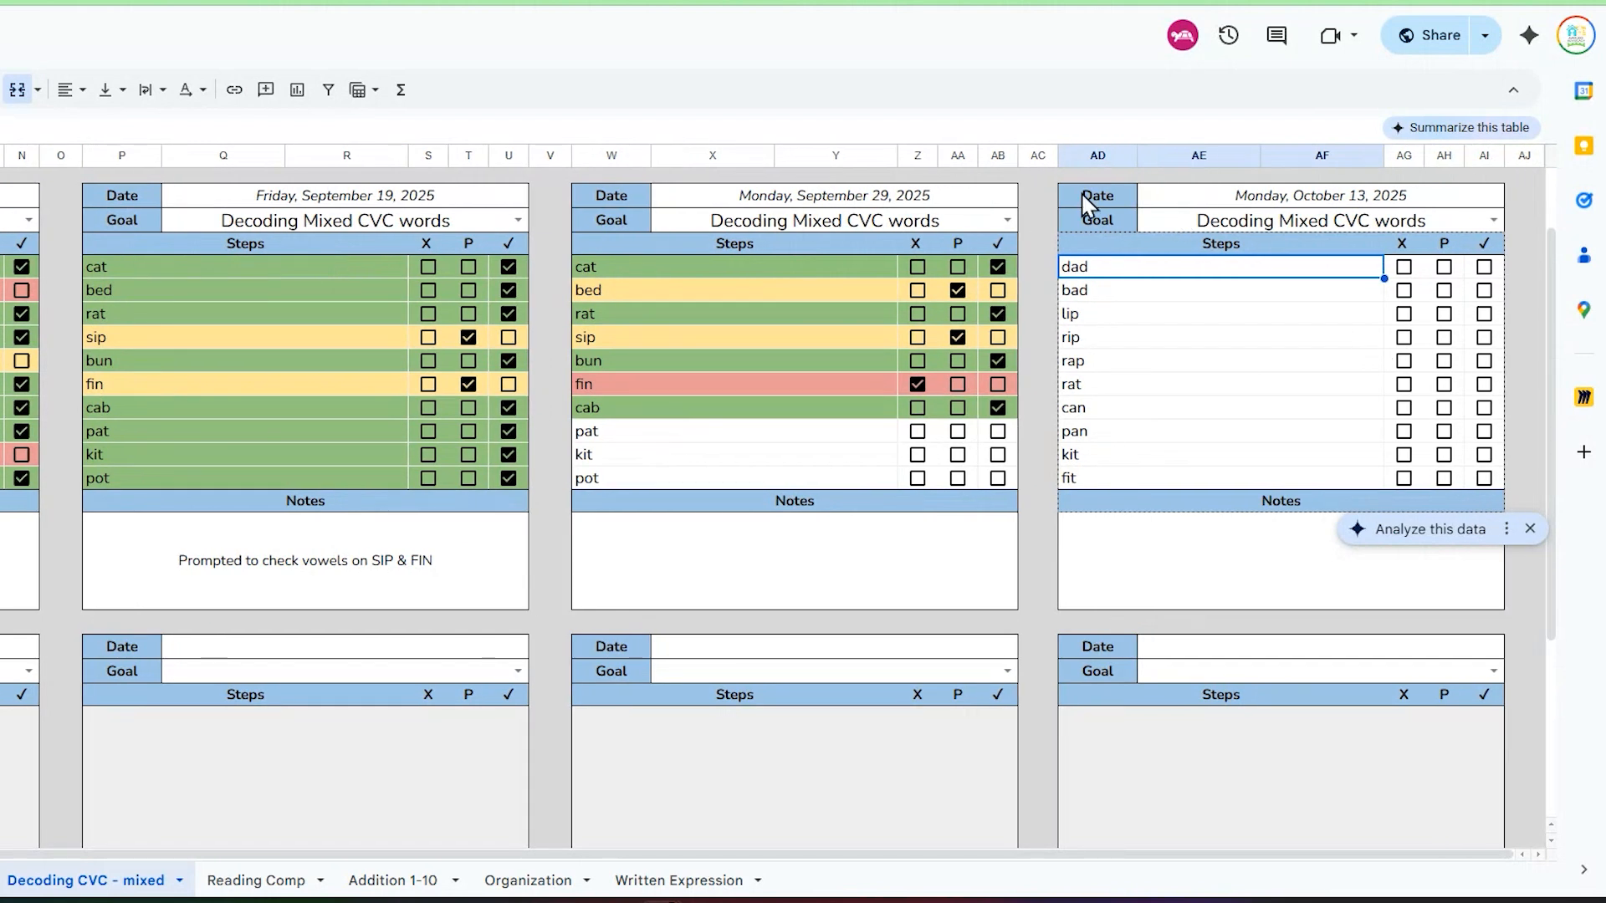
Step: Highlight the whole October 13 table and all the goal tables on the Goal Database sheet to compare them
drag(1036, 181, 1498, 610)
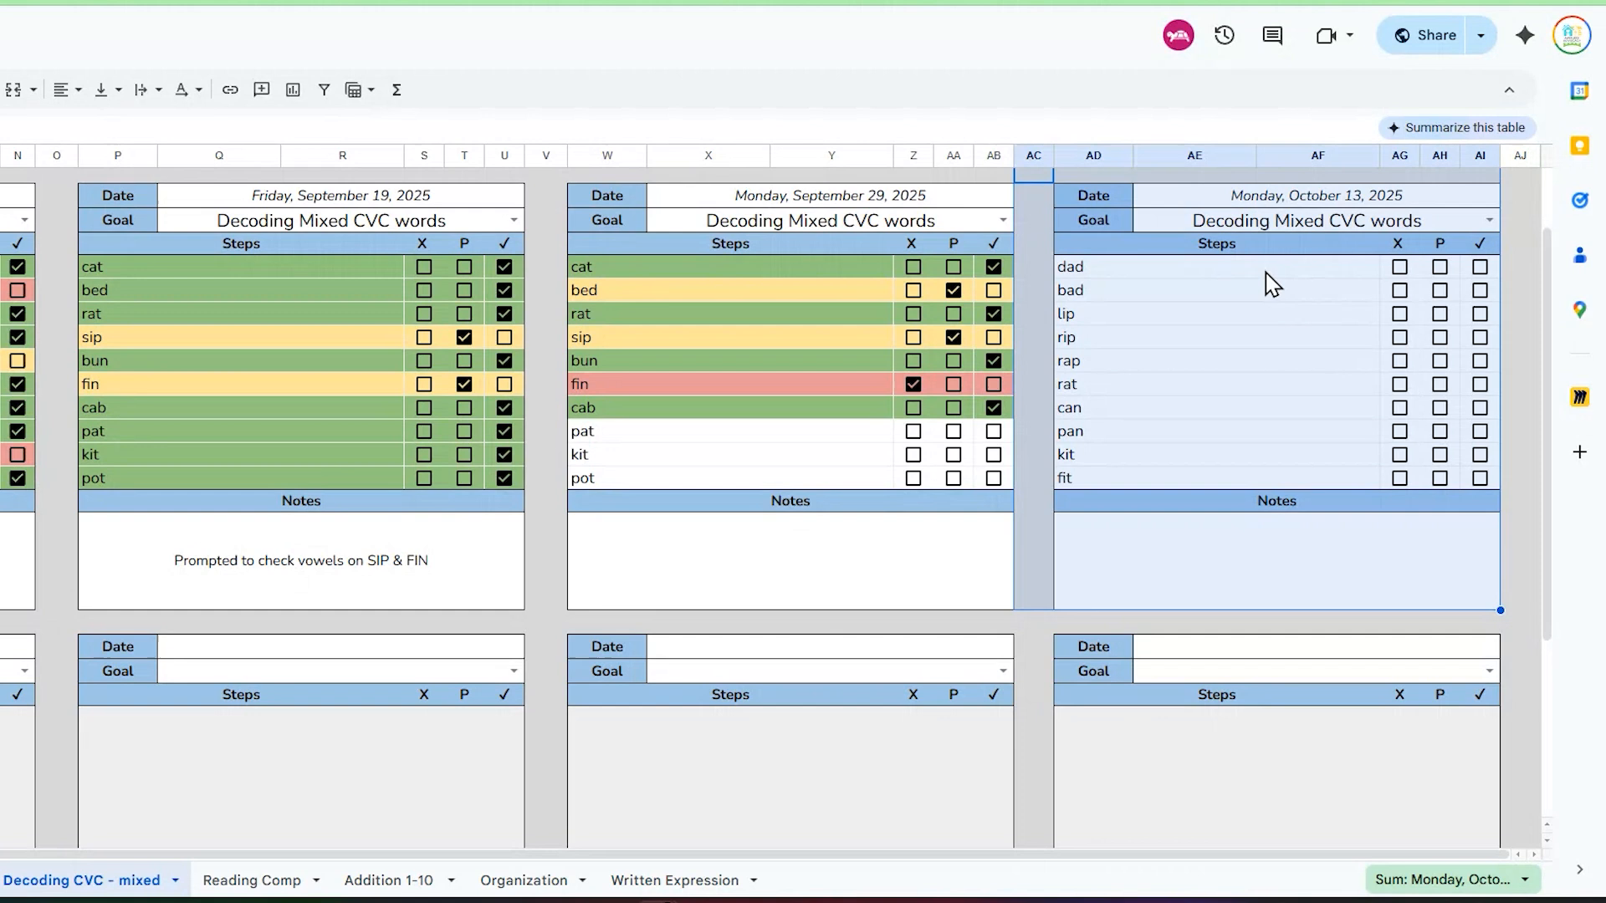
click(1067, 266)
drag(1018, 199, 1472, 610)
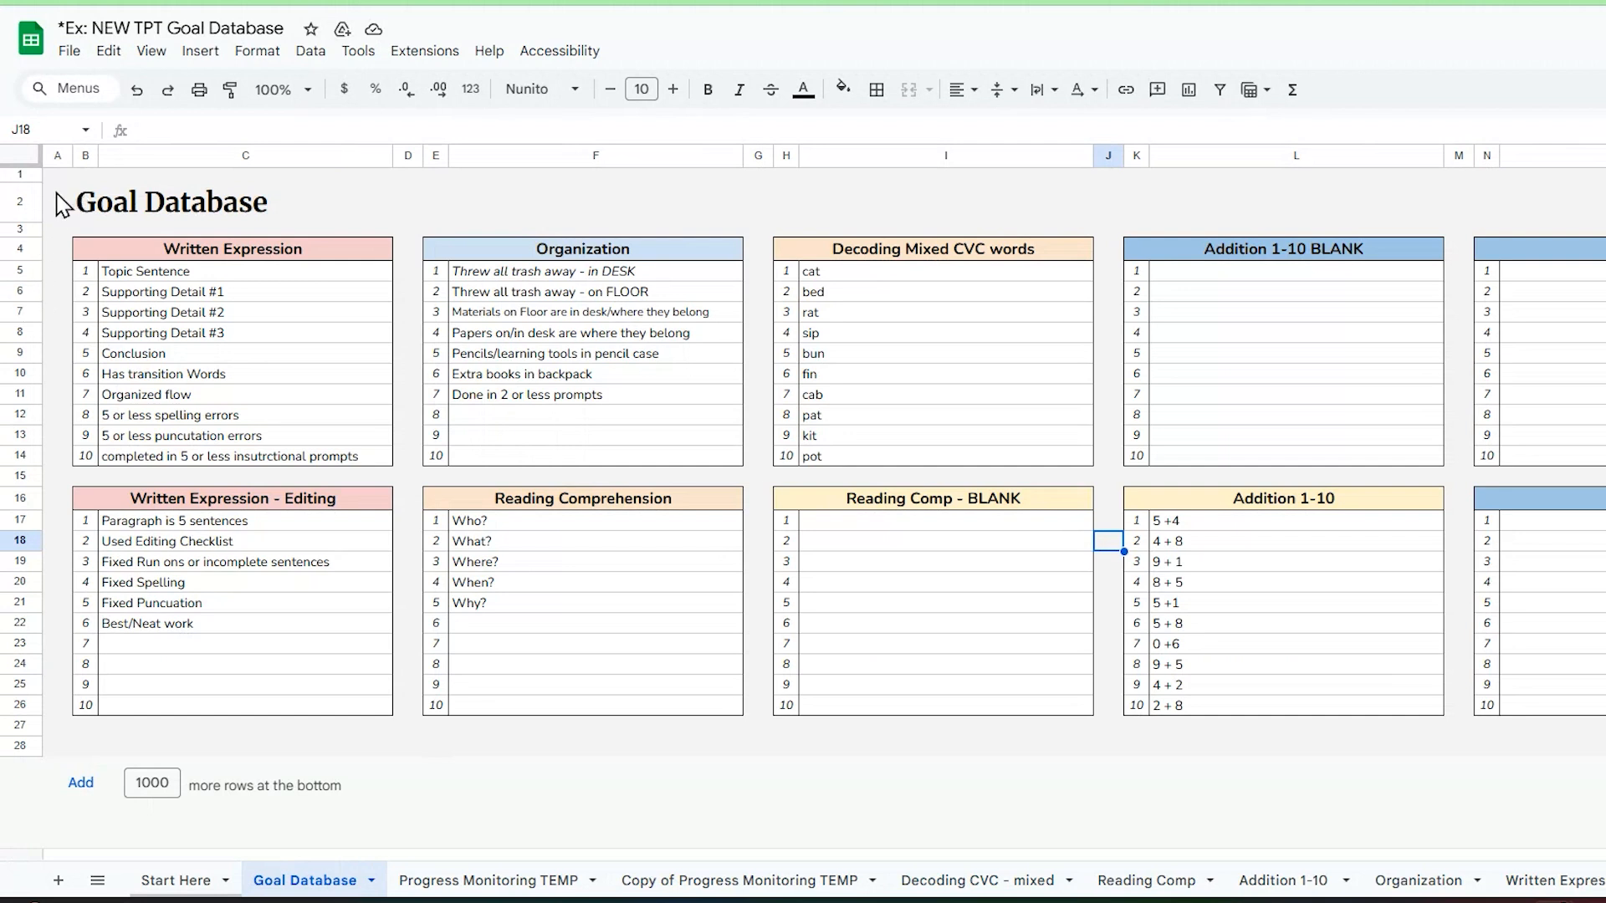
mouse_move(54, 200)
mouse_down()
mouse_move(1534, 713)
mouse_move(1548, 744)
mouse_up()
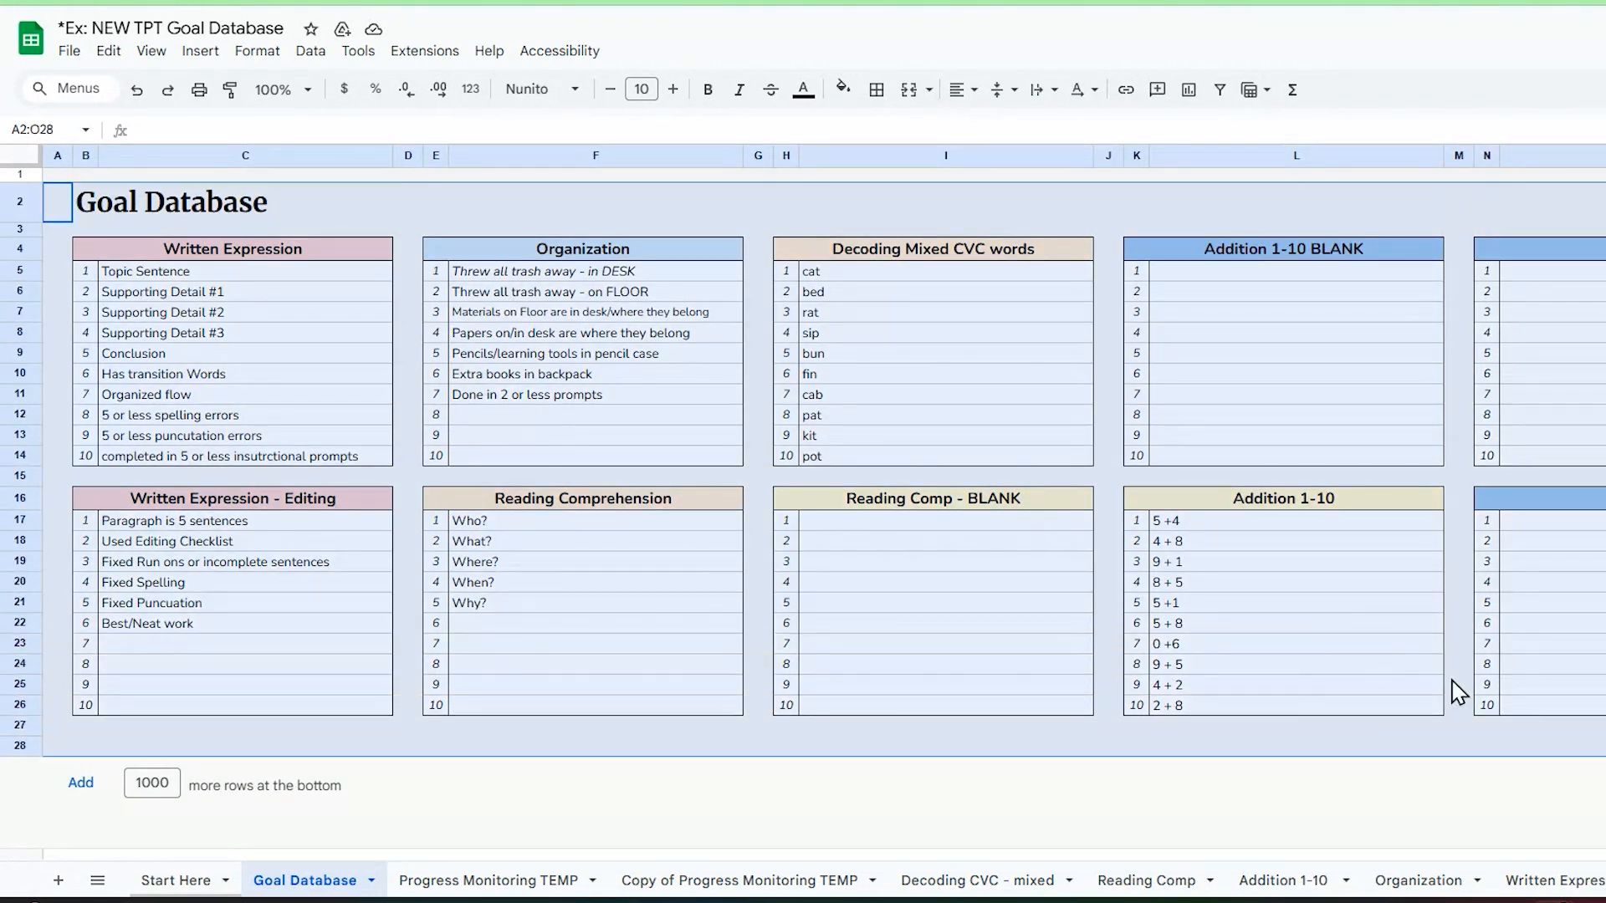
Step: Examine the dated tables and the marking period X, P and ✓ totals on the Decoding CVC - mixed sheet
click(1022, 885)
click(1017, 244)
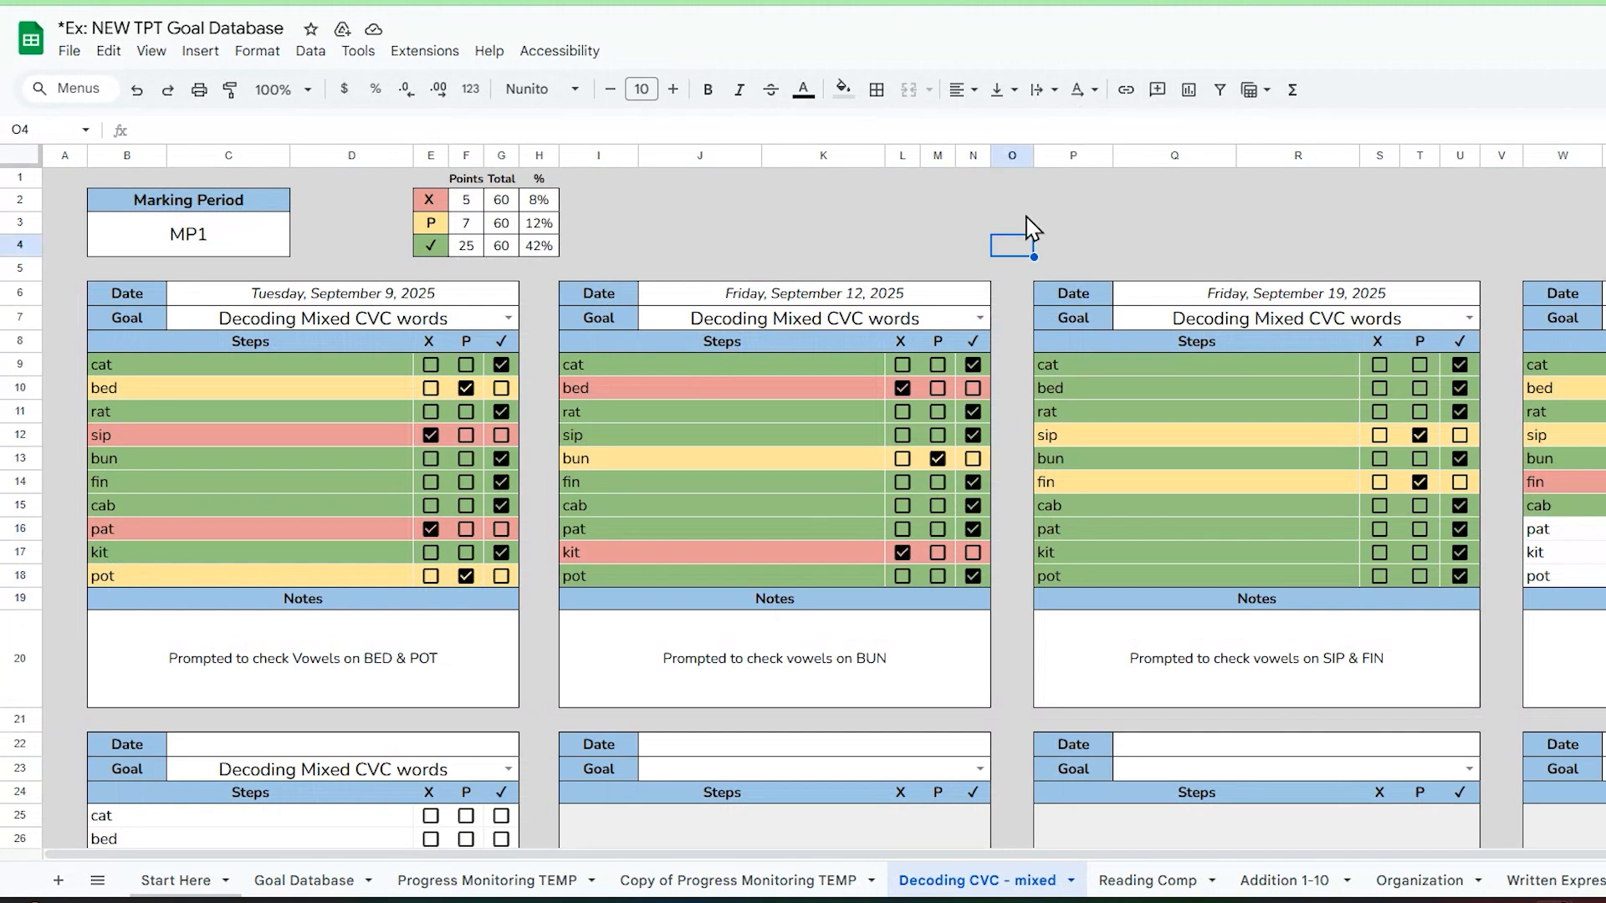
scroll(1029, 226, right, 1)
scroll(896, 315, left, 1)
scroll(725, 352, down, 5)
scroll(724, 351, up, 4)
scroll(724, 351, up, 2)
drag(381, 180, 592, 266)
click(720, 233)
scroll(1122, 667, down, 6)
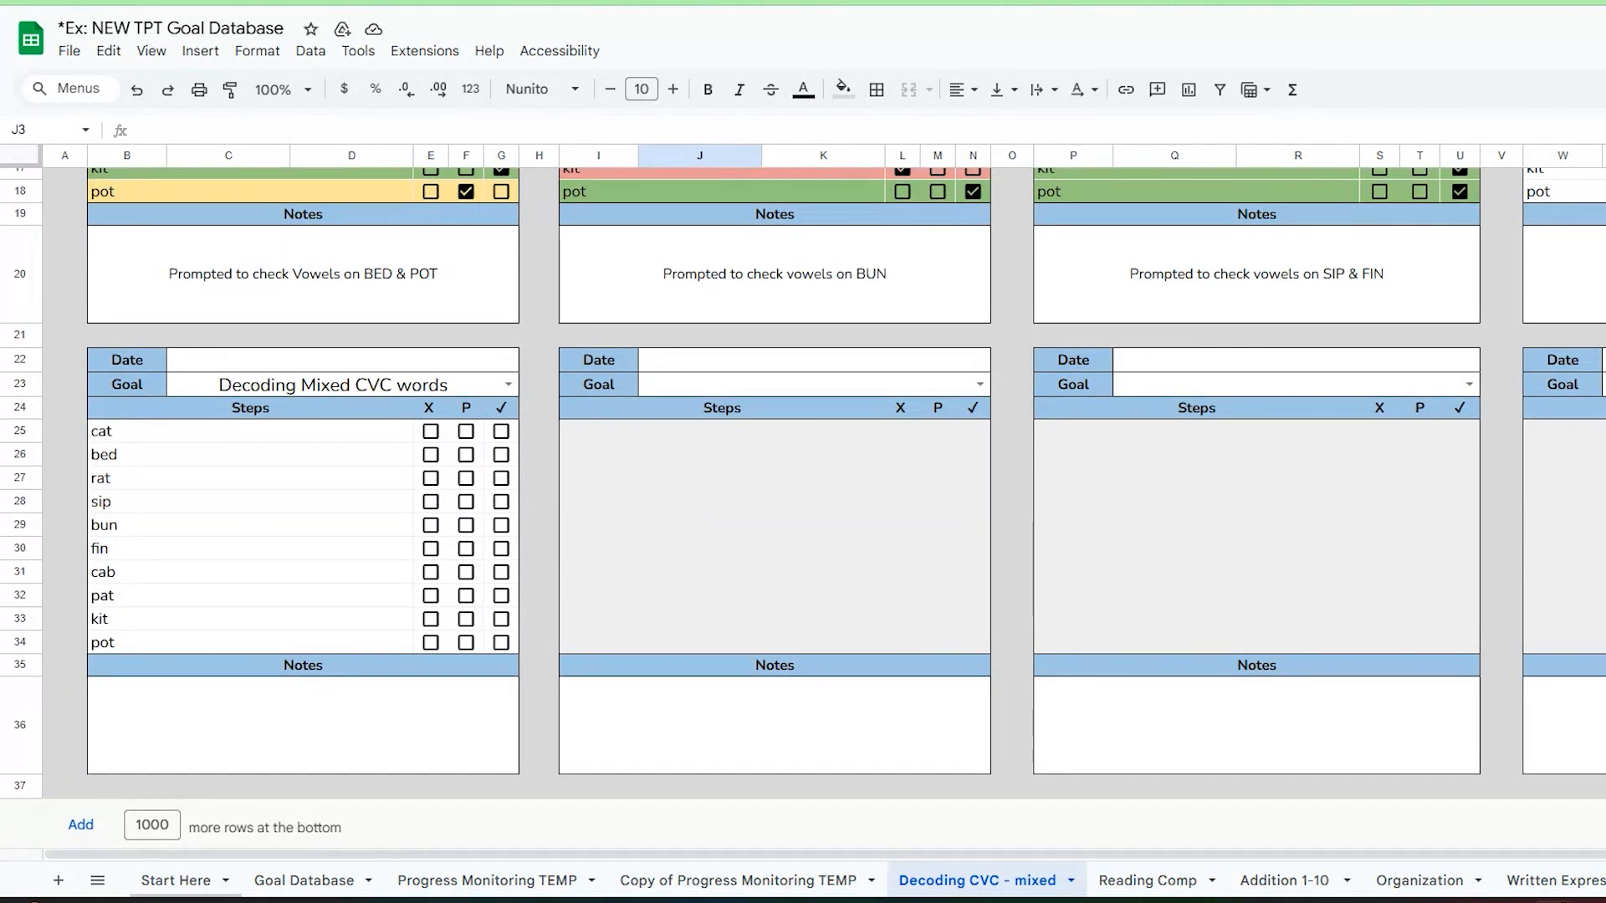
scroll(783, 469, up, 6)
Step: Highlight the Reading Comp - BLANK table on the Goal Database sheet to examine its step list
click(1146, 880)
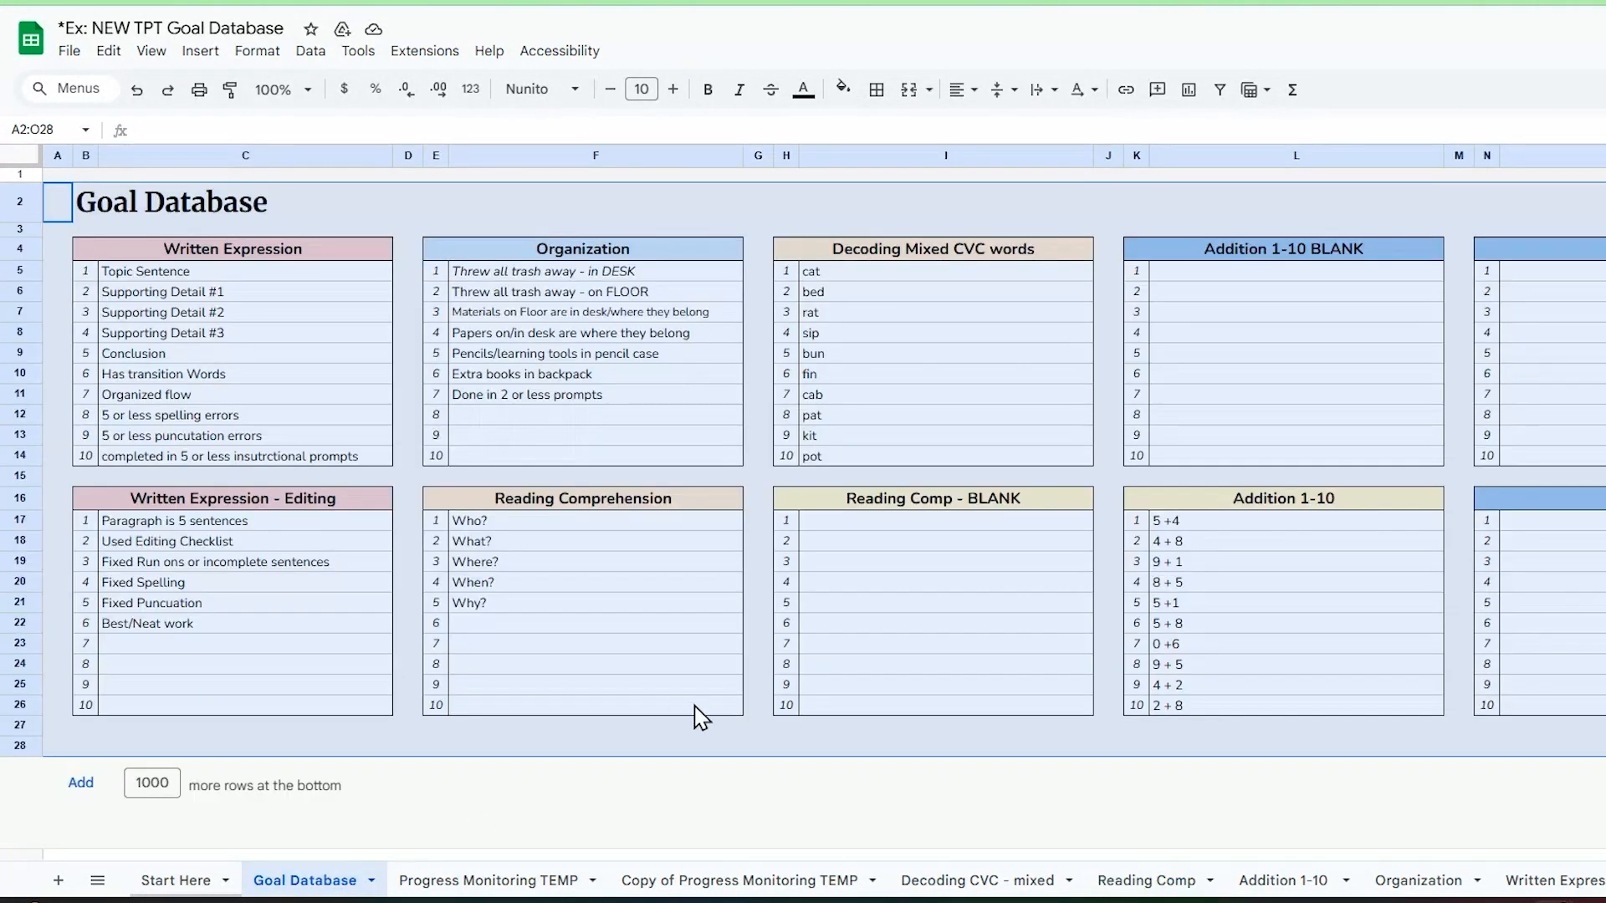
click(810, 750)
drag(805, 502, 1050, 711)
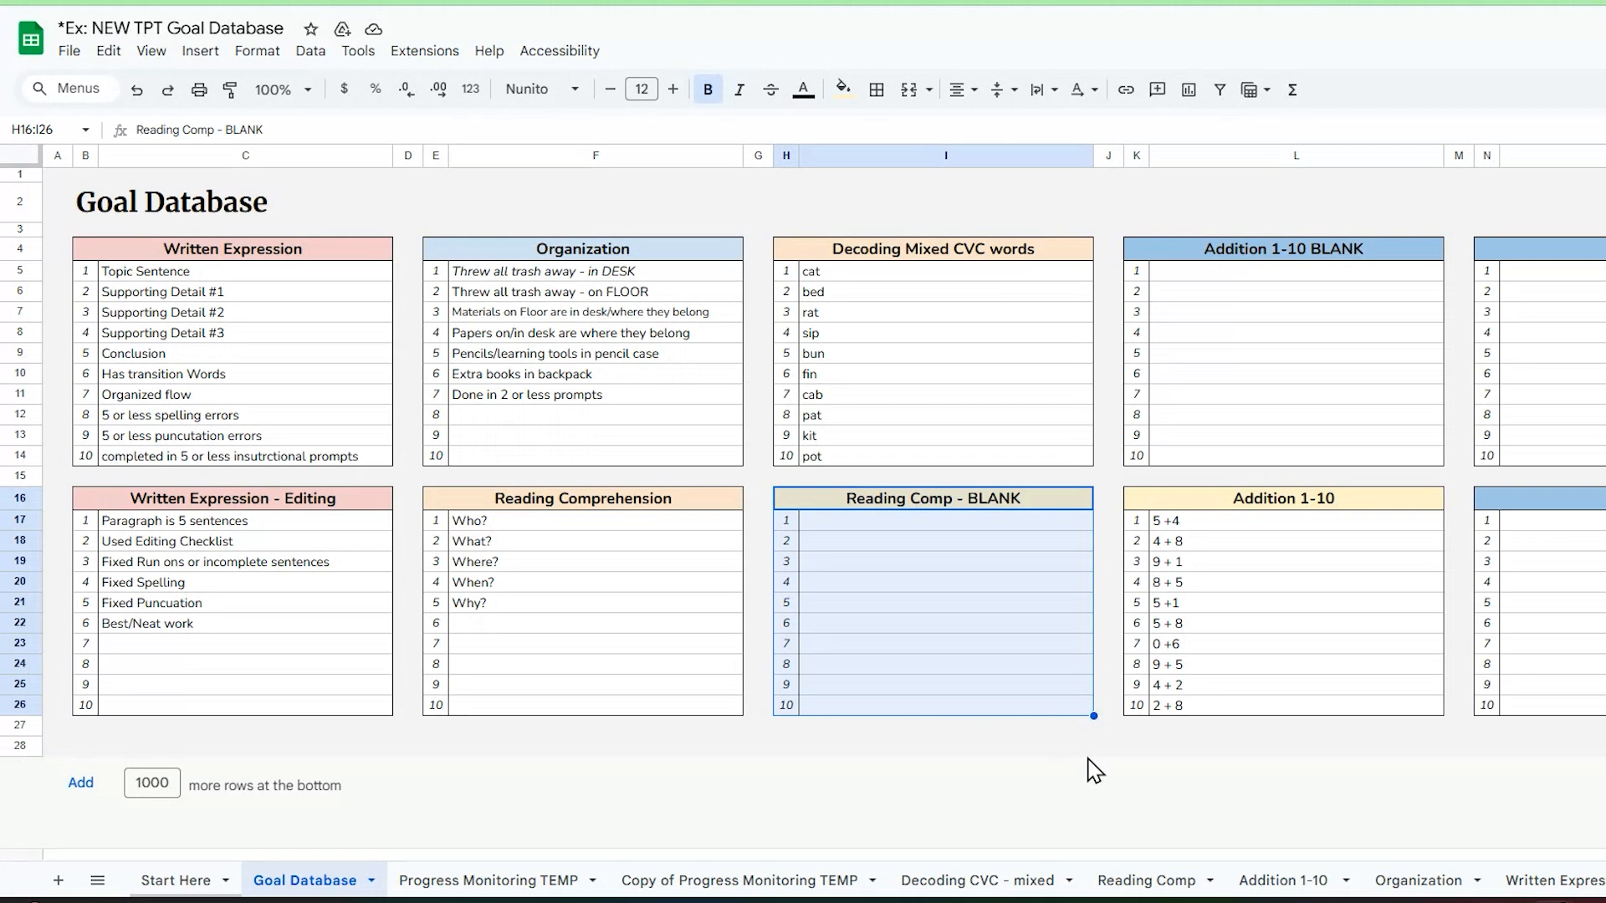
Step: On the Reading Comp sheet, date the table after September 23 as July 17, 2025 and set its goal to Reading Comp - BLANK
click(1164, 880)
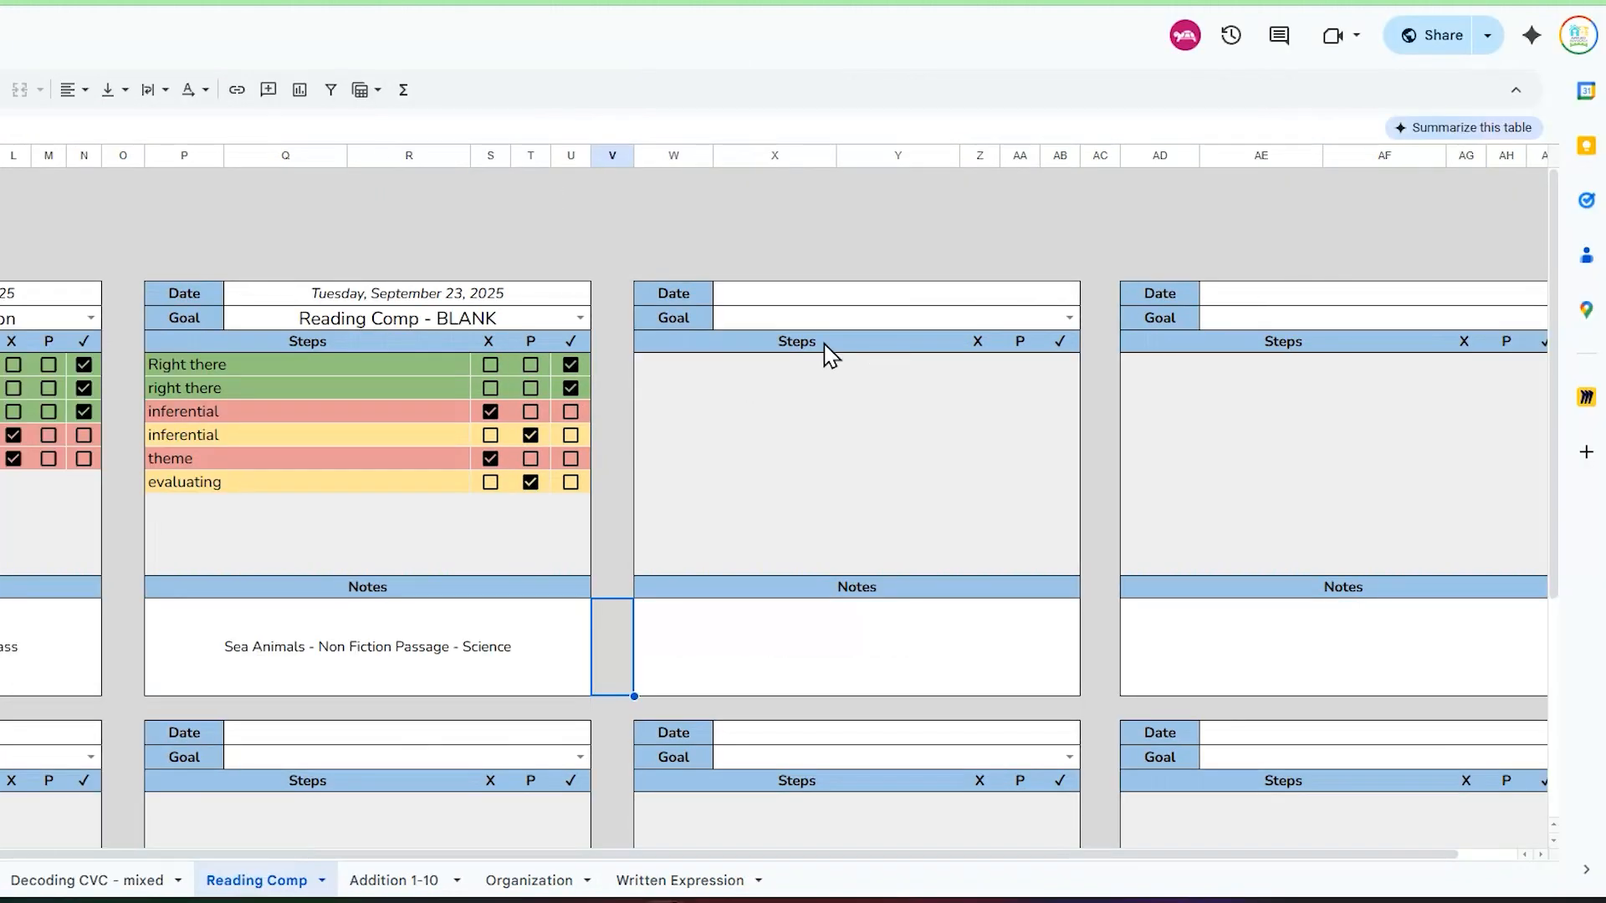
double_click(914, 301)
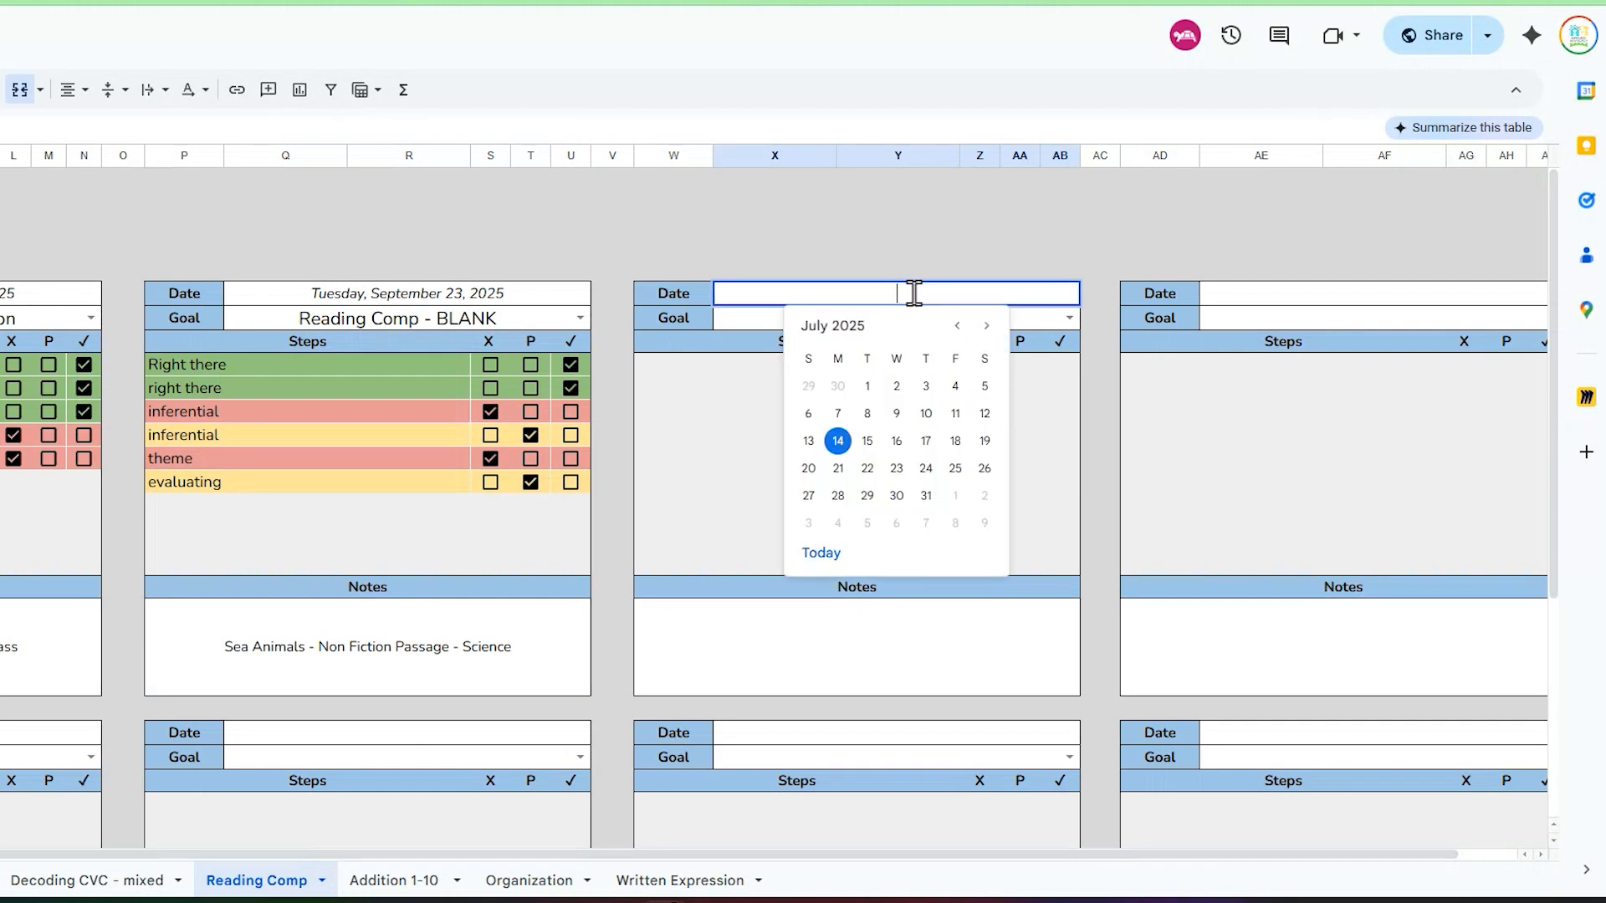
click(949, 437)
click(1069, 317)
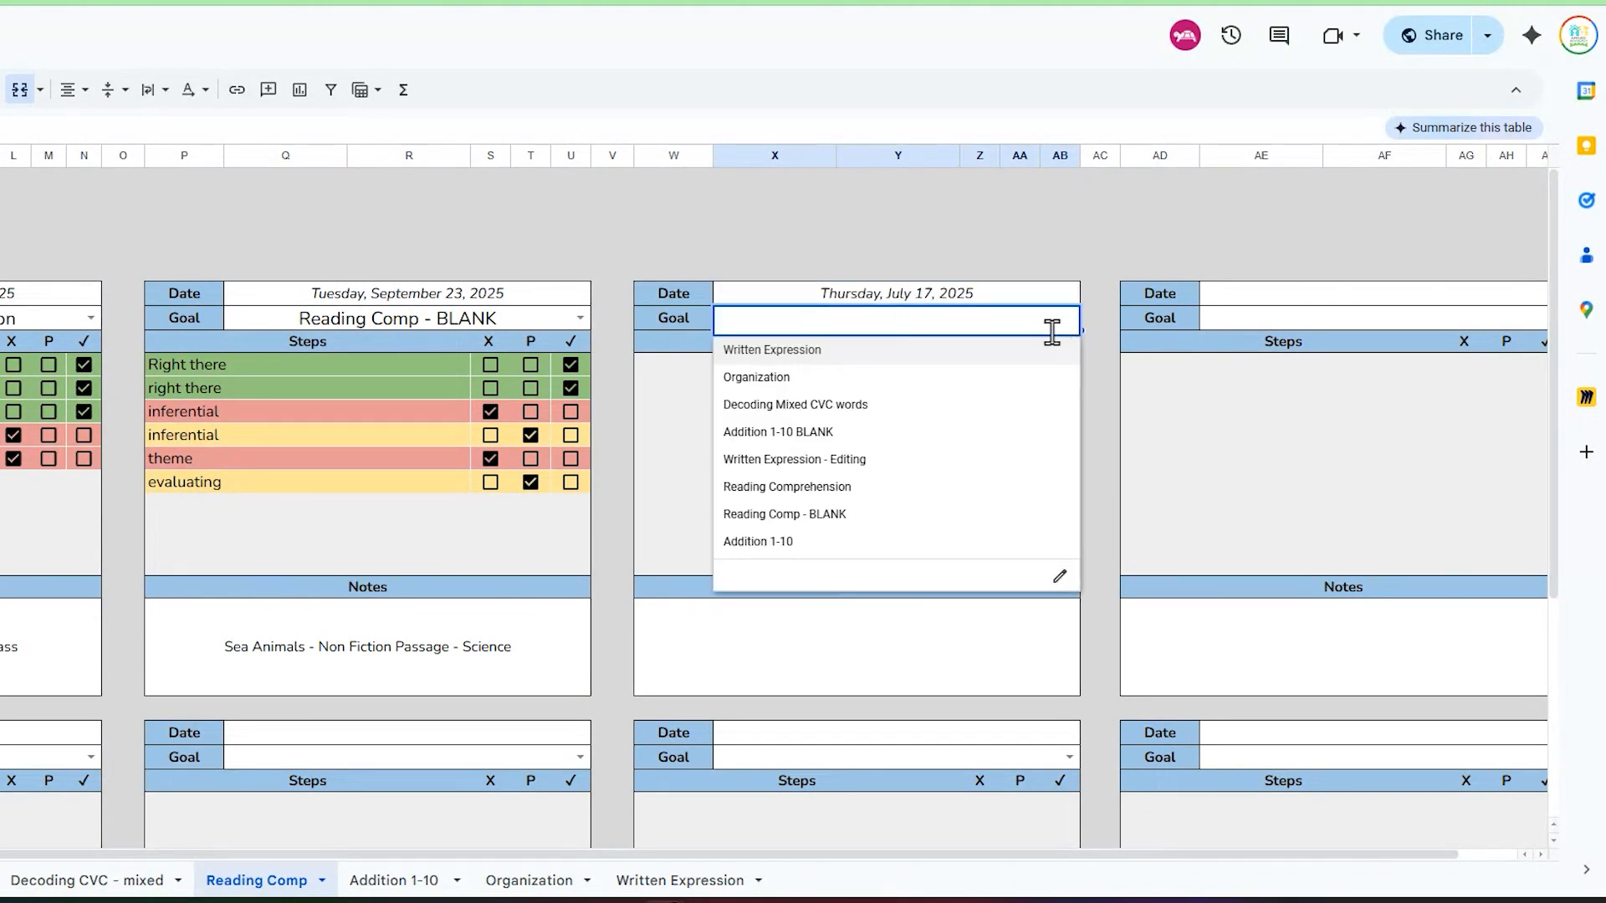
click(908, 517)
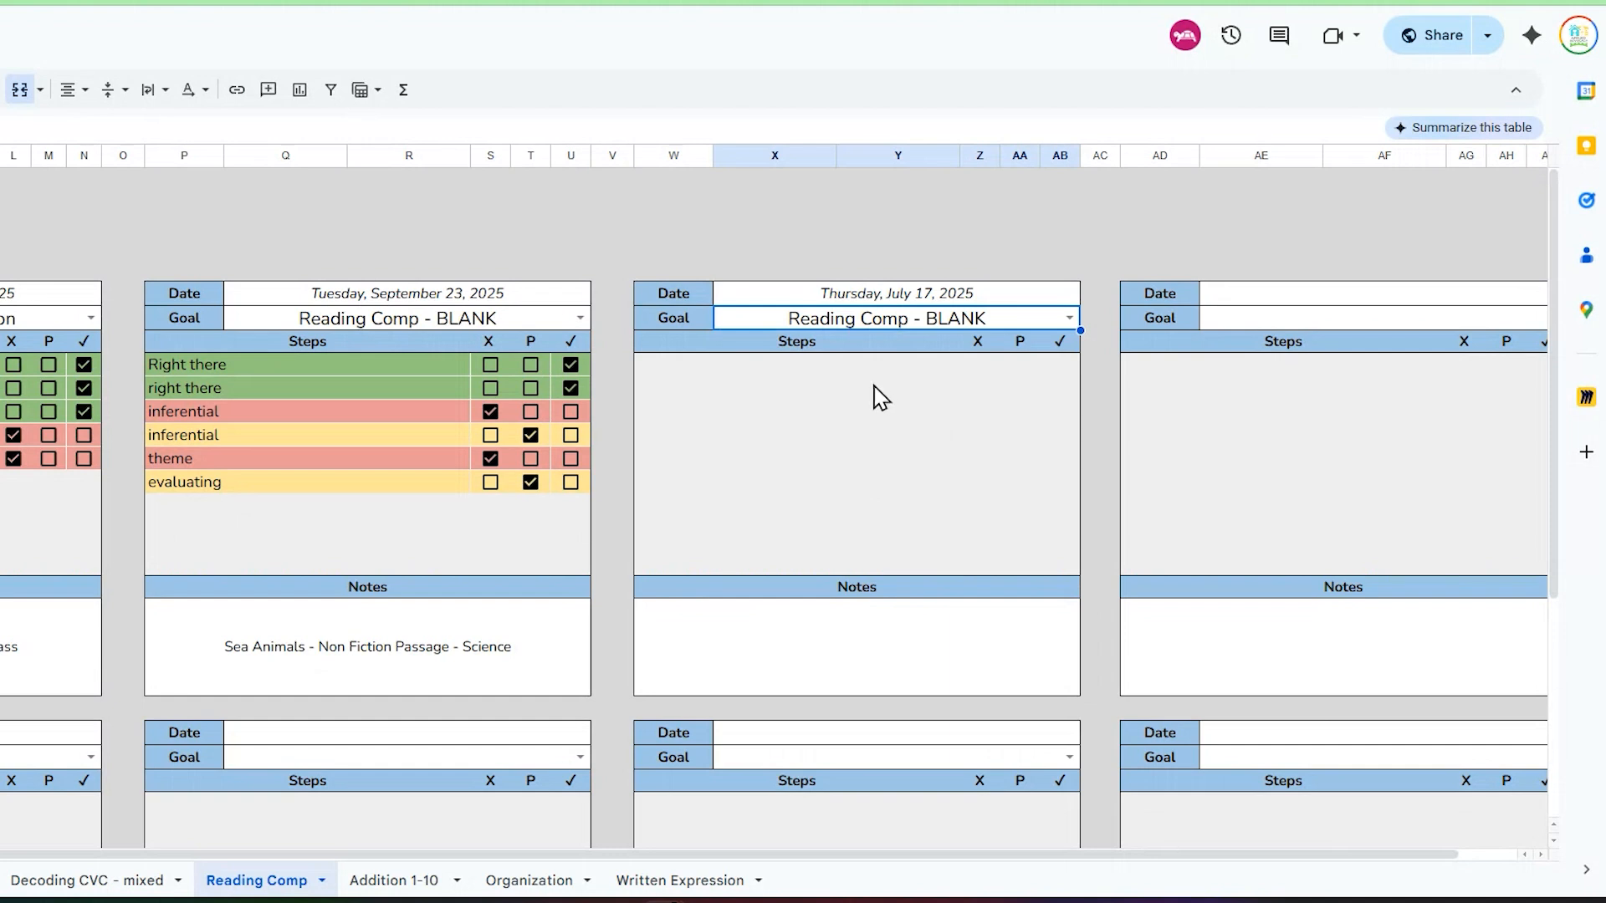
Step: Enter Right there and vocab as the first two steps of the July 17 table
click(713, 368)
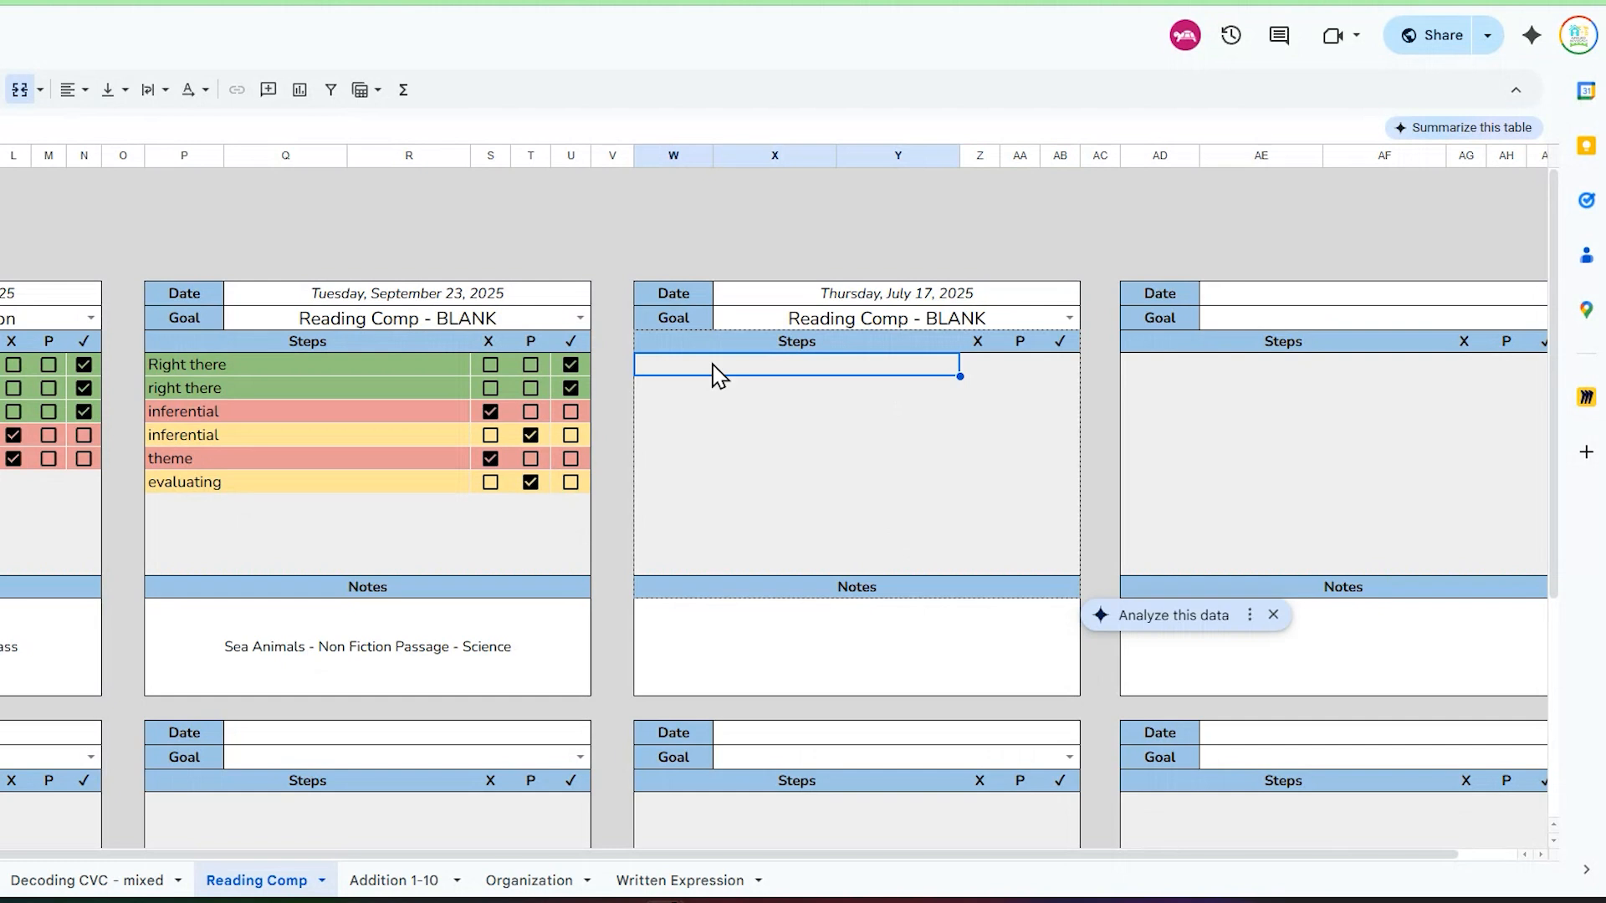
double_click(713, 366)
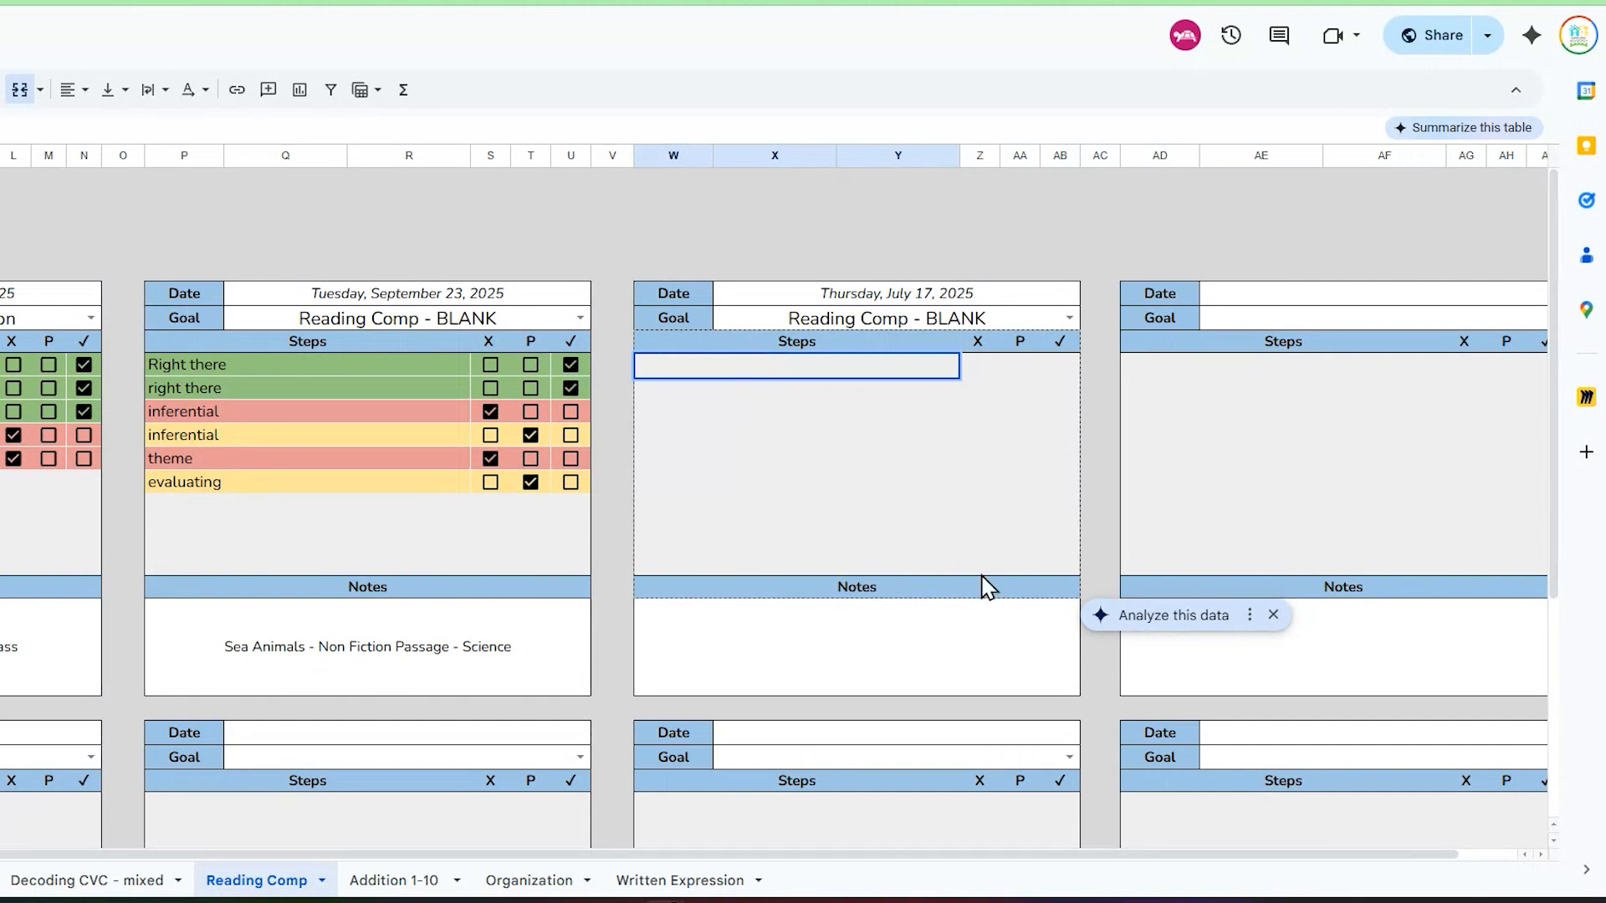
text(Right there)
key(Return)
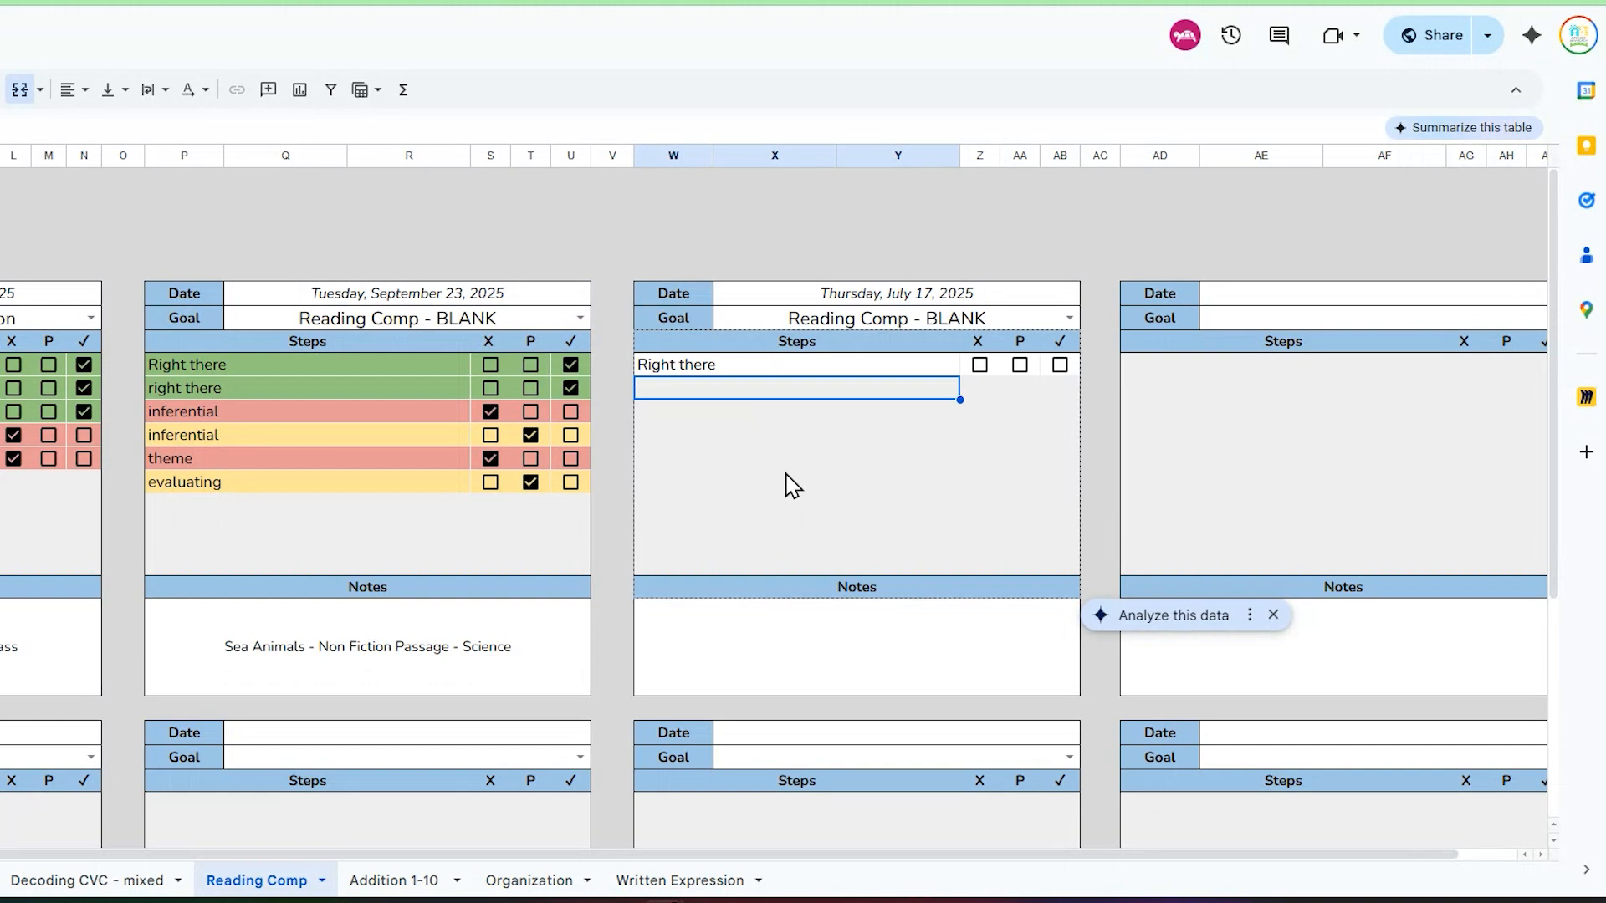
key(Return)
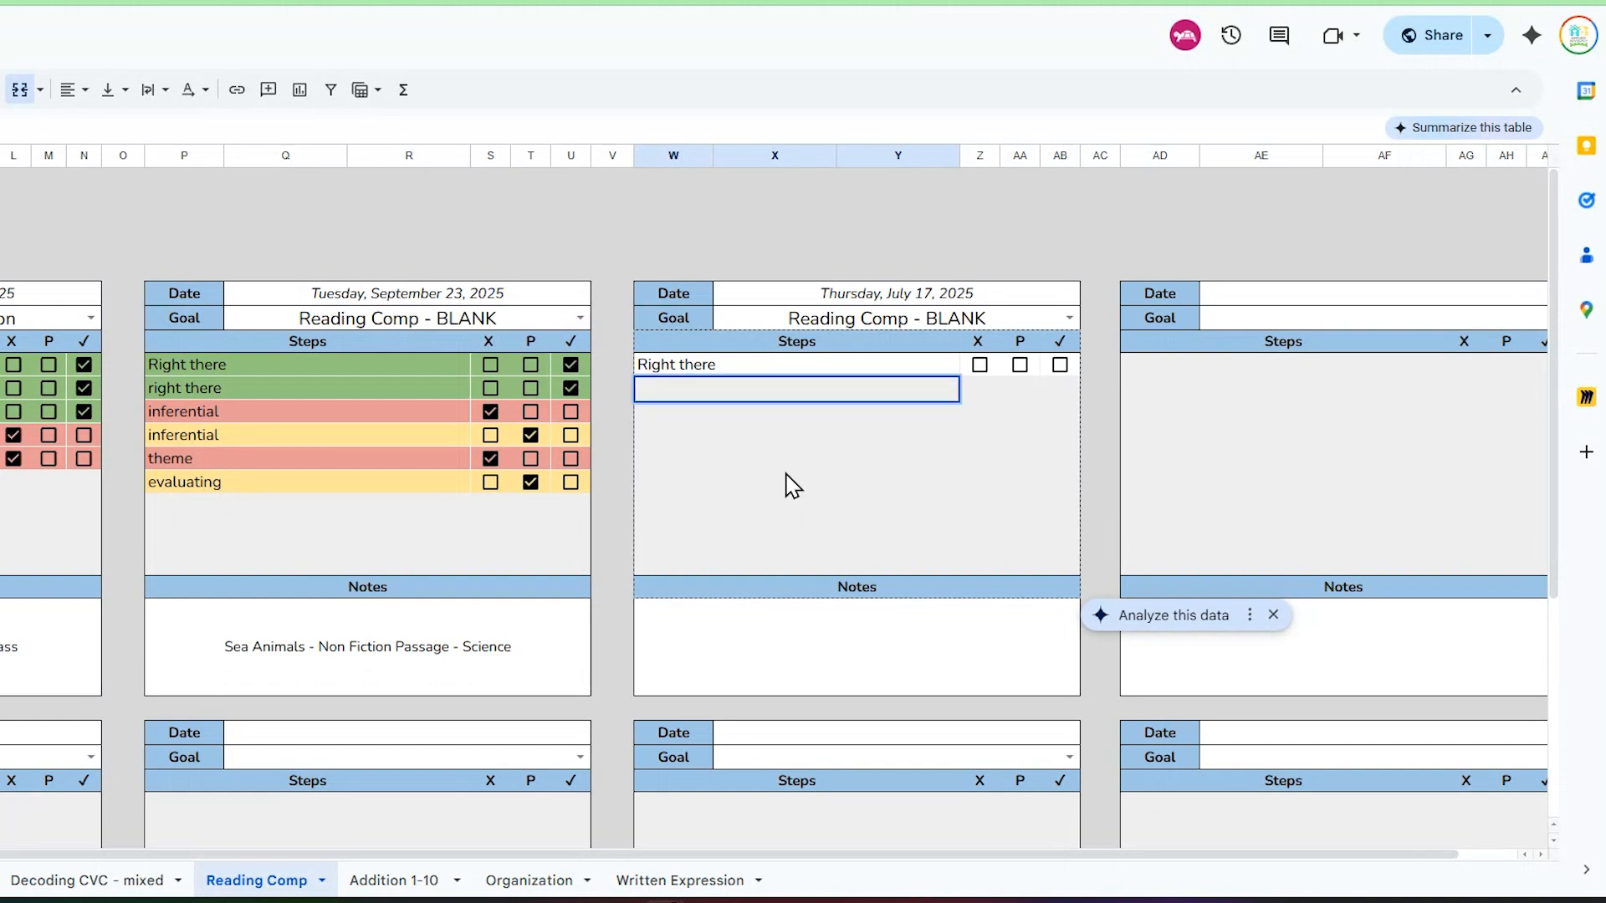
text(vocab)
key(Return)
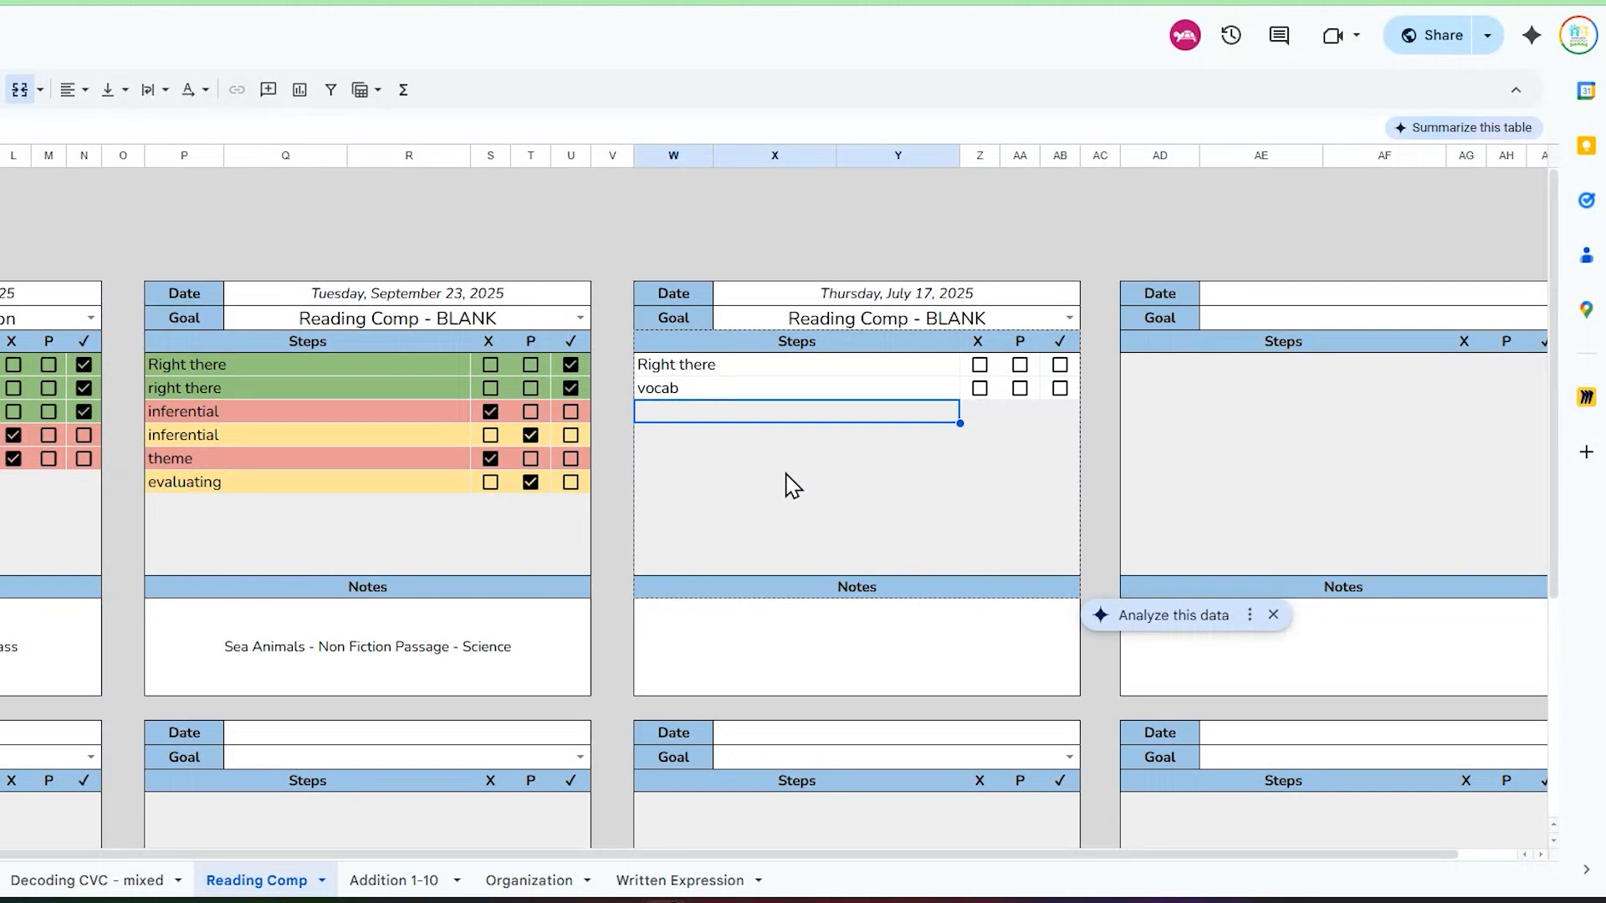
Step: Enter inferential and theme as the third and fourth steps of the July 17 table
key(Return)
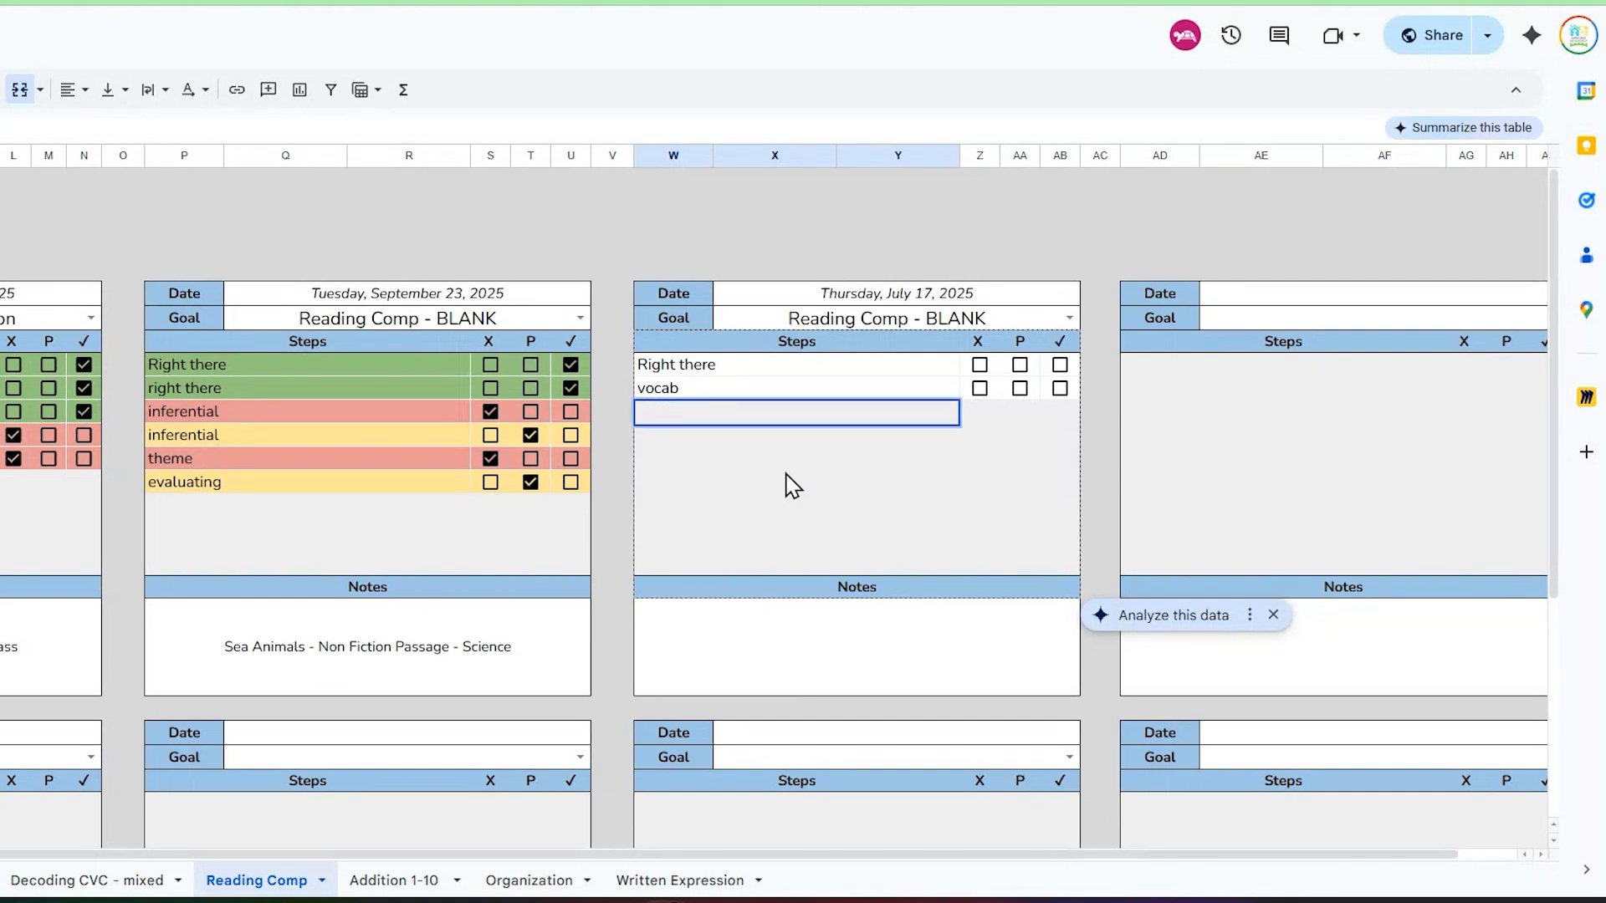
text(inferential)
key(Tab)
key(Down)
key(Left)
key(Left)
key(Right)
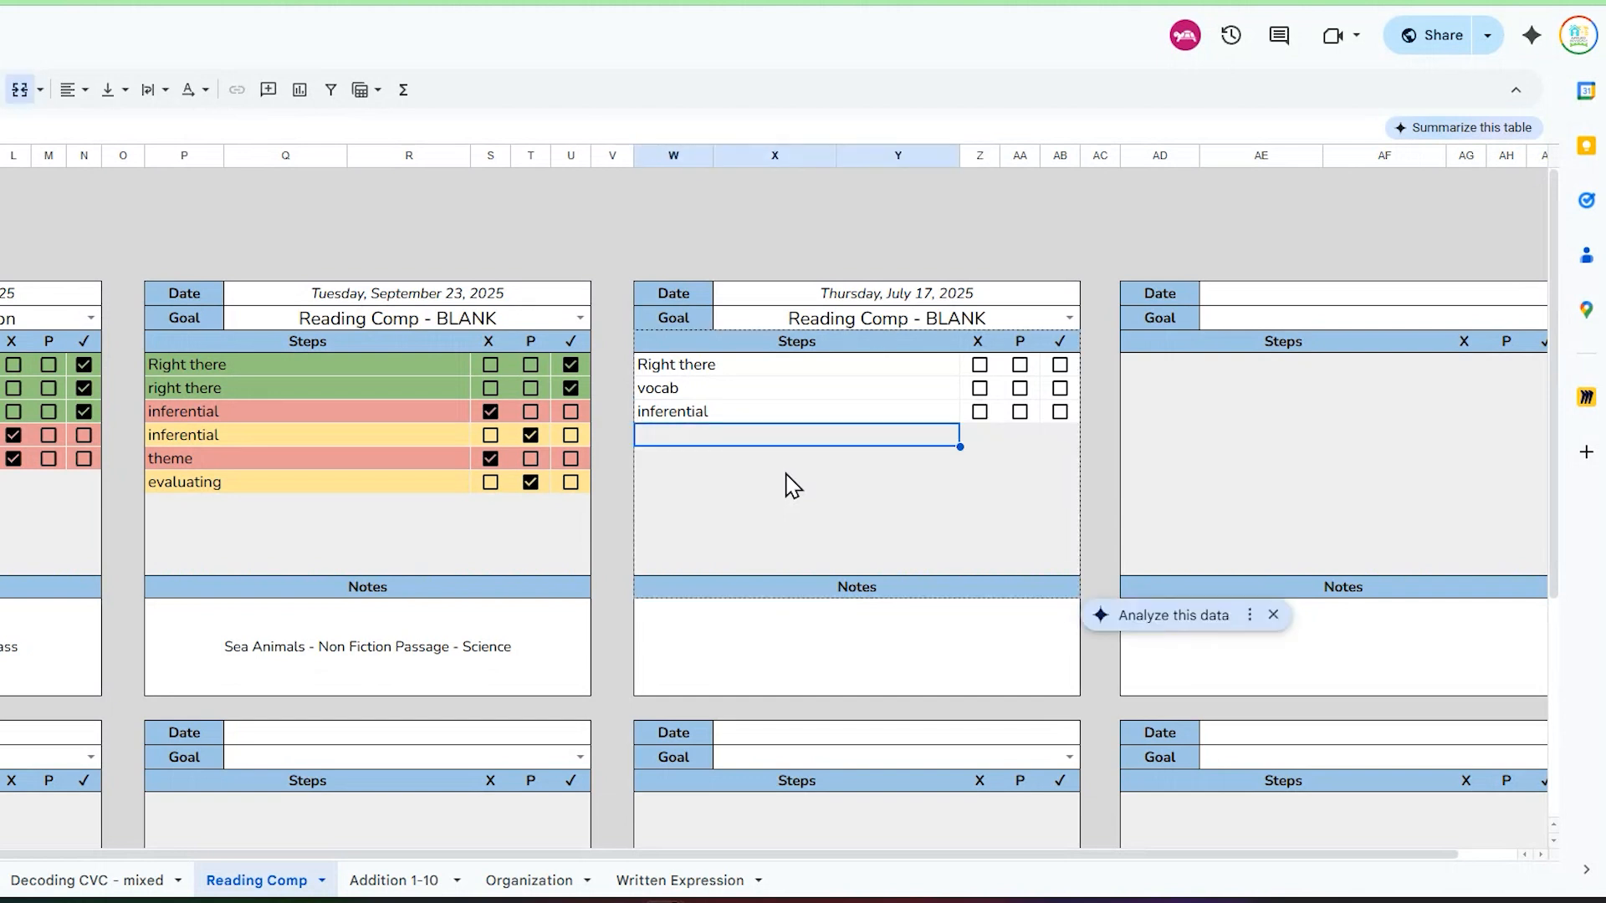
key(Return)
text(theme)
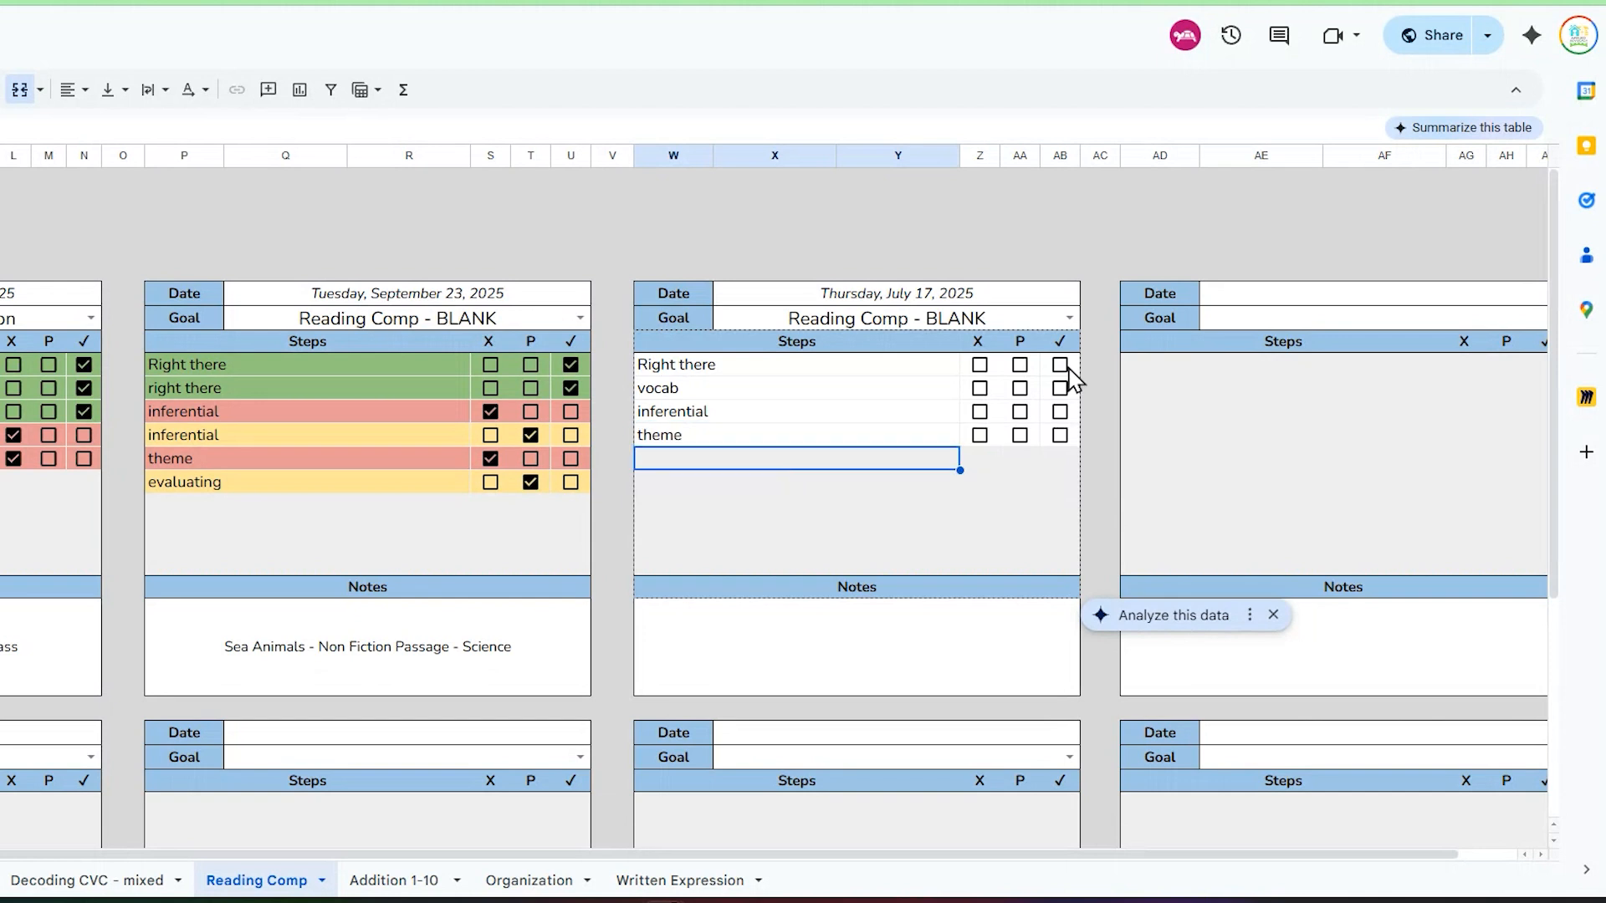
Step: Score the July 17 steps: mark Right there as ✓, and vocab, inferential and theme as P
click(1060, 366)
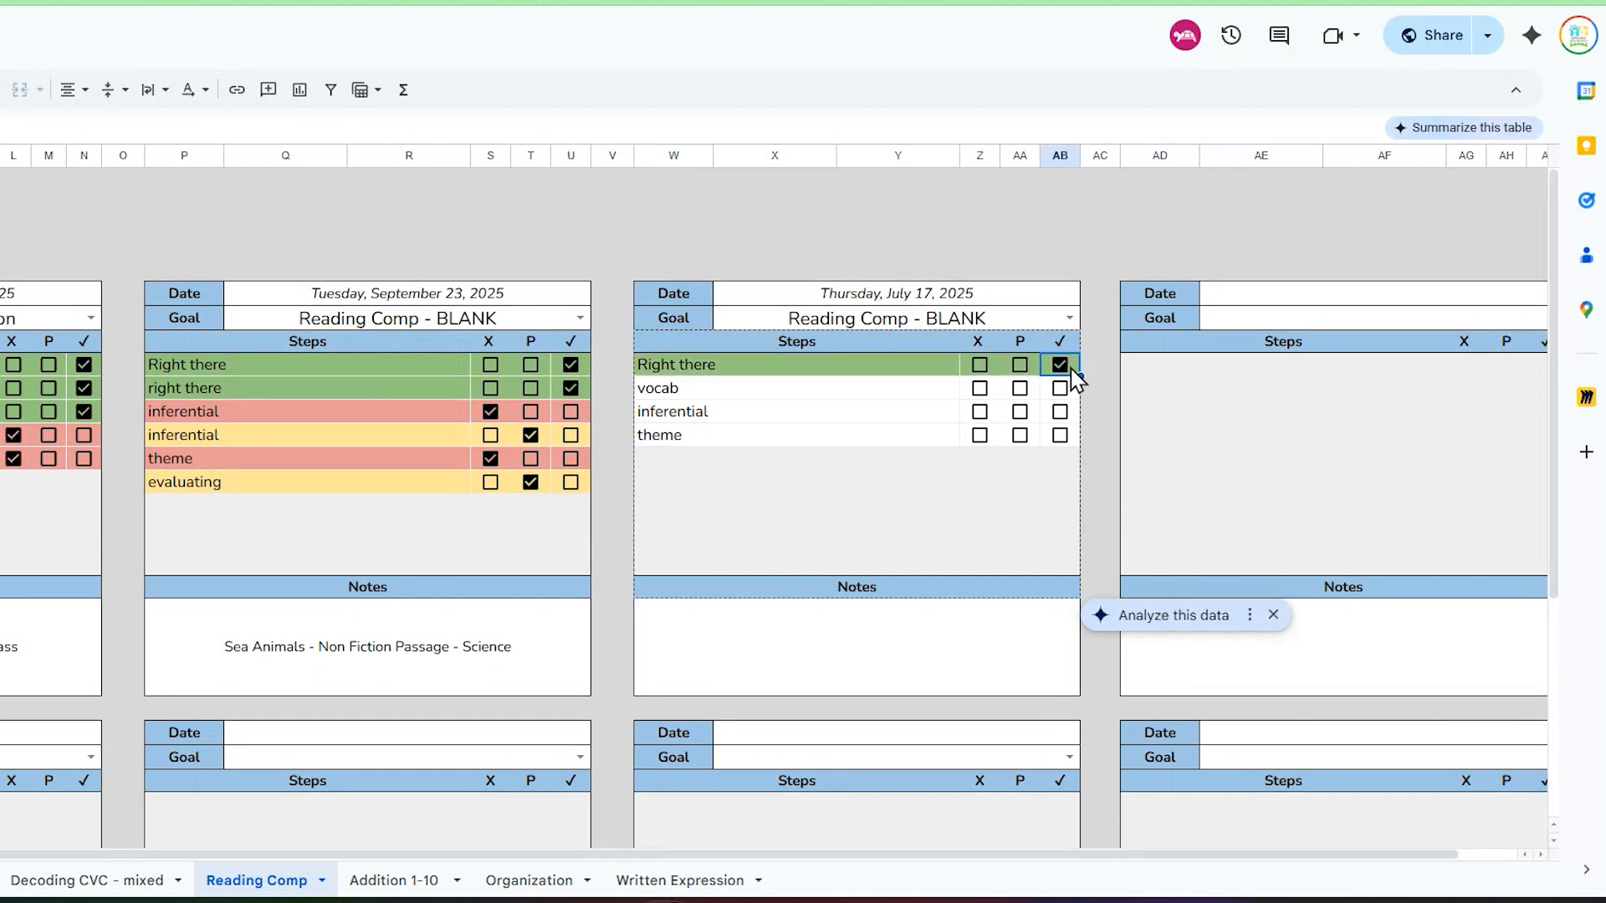
click(1022, 389)
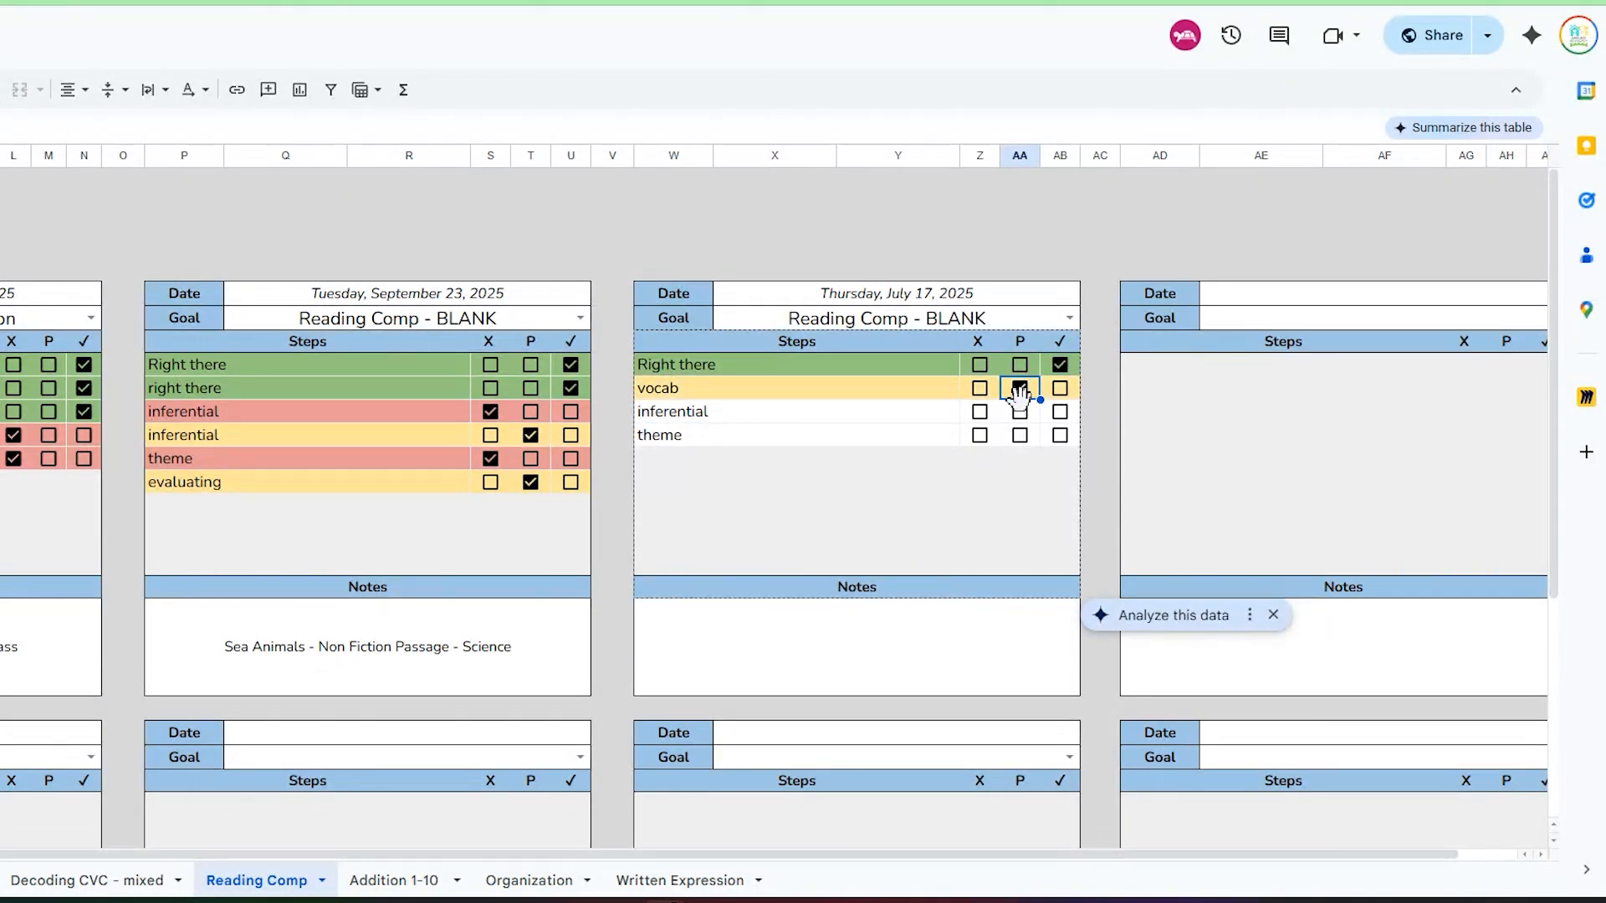
click(1022, 412)
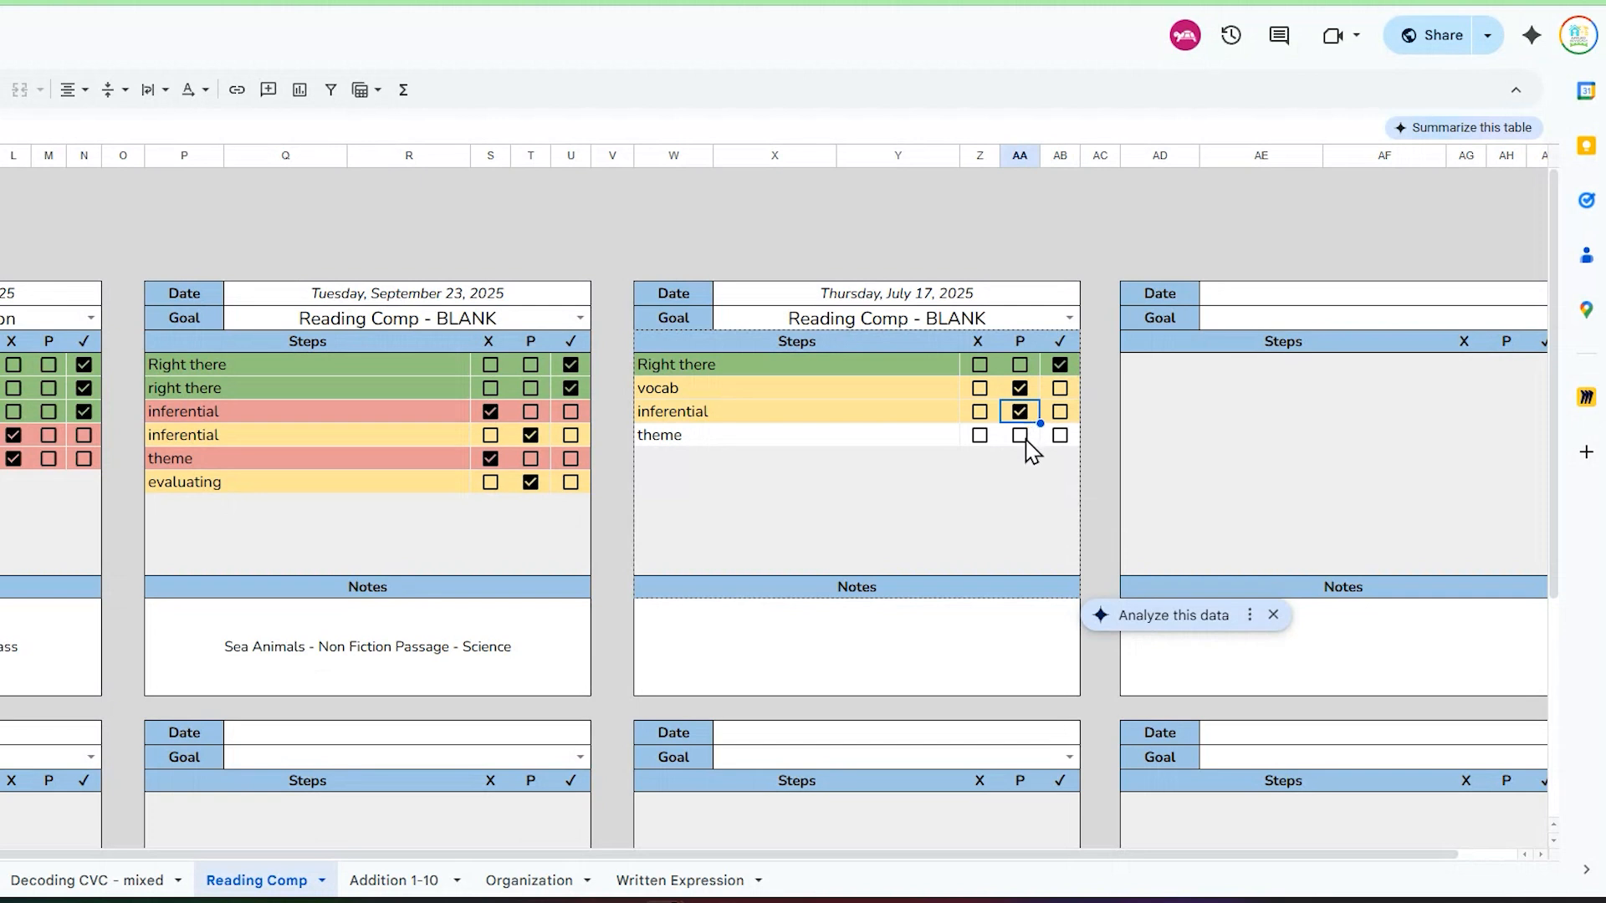
click(1022, 436)
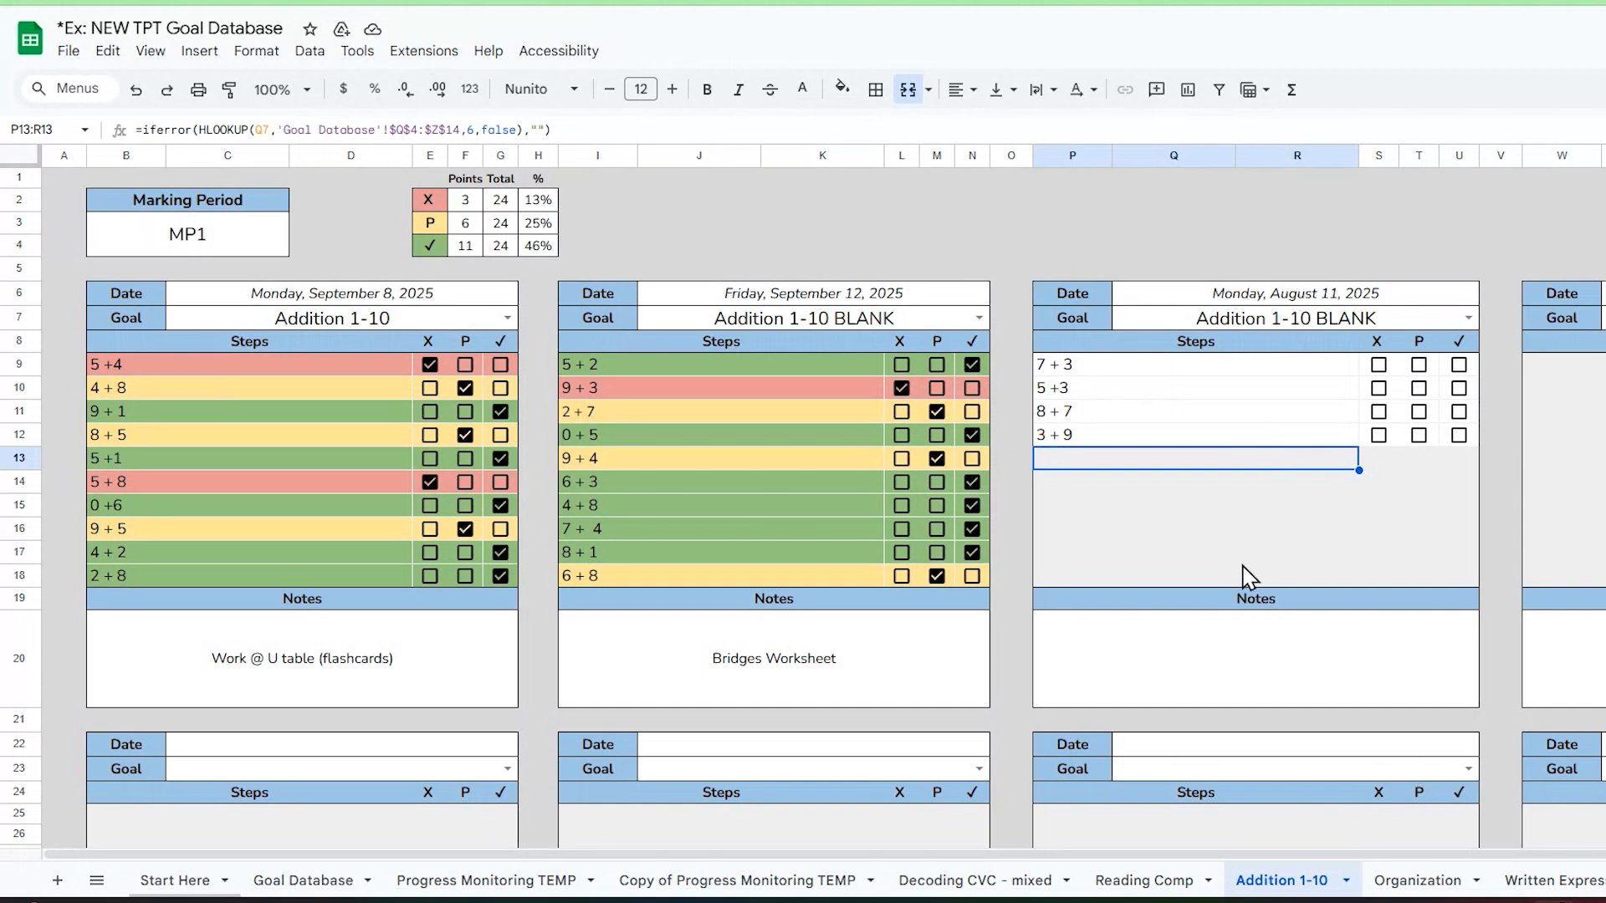
Step: Return to the Goal Database sheet and highlight its whole set of goal tables
click(277, 892)
click(142, 253)
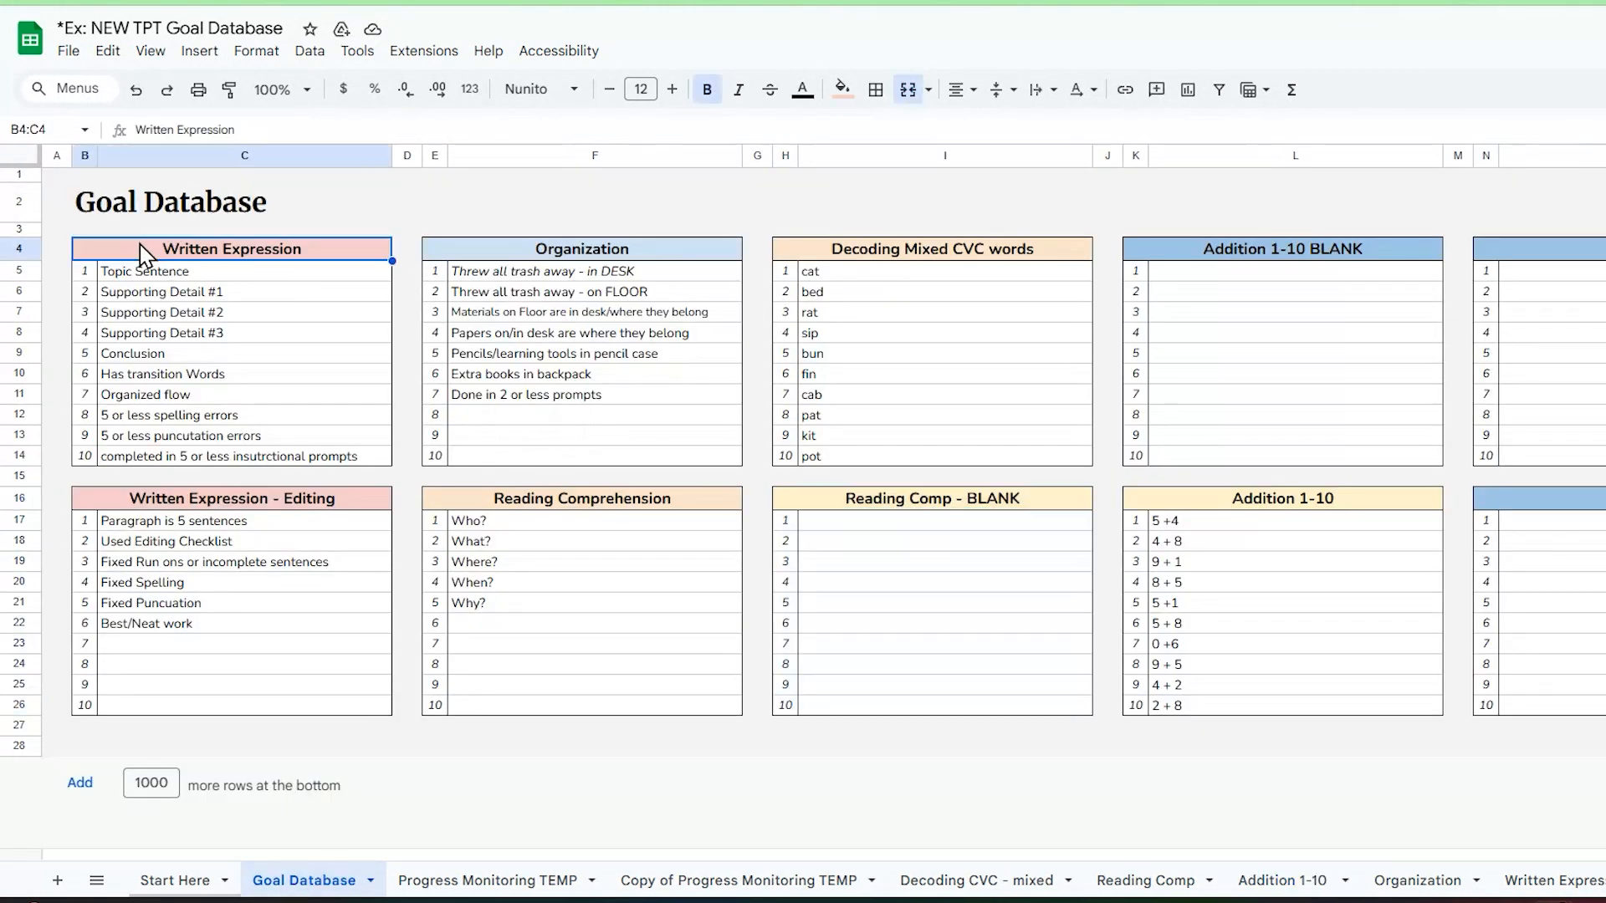
click(59, 177)
key(ctrl+a)
drag(1605, 705, 1605, 726)
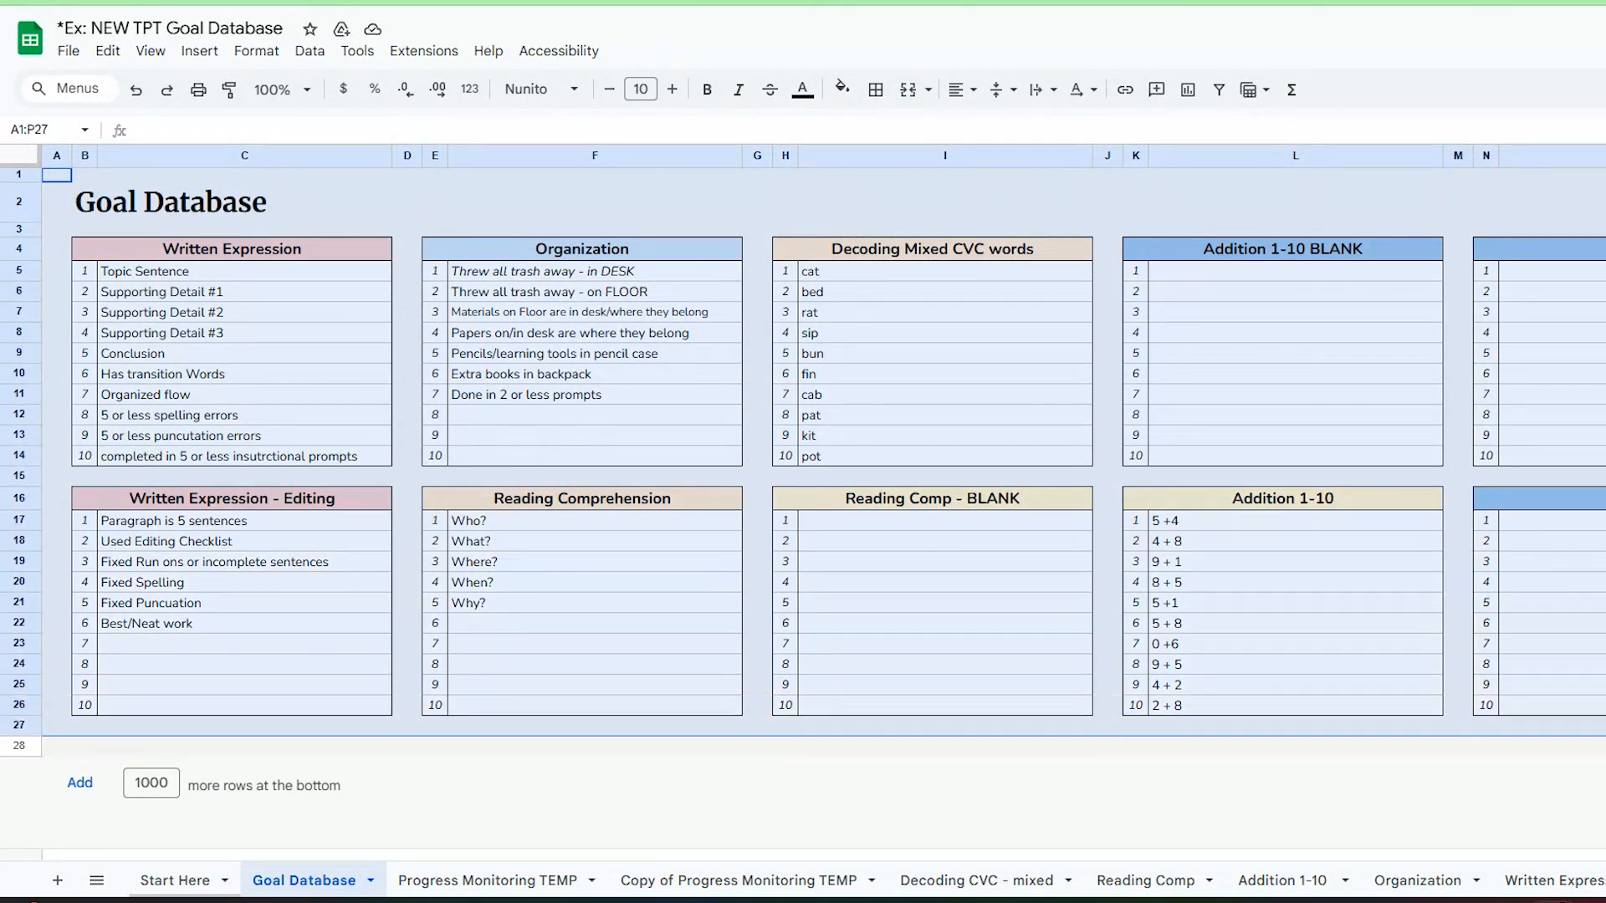
Step: Highlight the step lists of Decoding Mixed CVC words and Addition 1-10 BLANK to compare a filled goal with a blank one
click(975, 249)
click(983, 282)
drag(985, 285, 1068, 466)
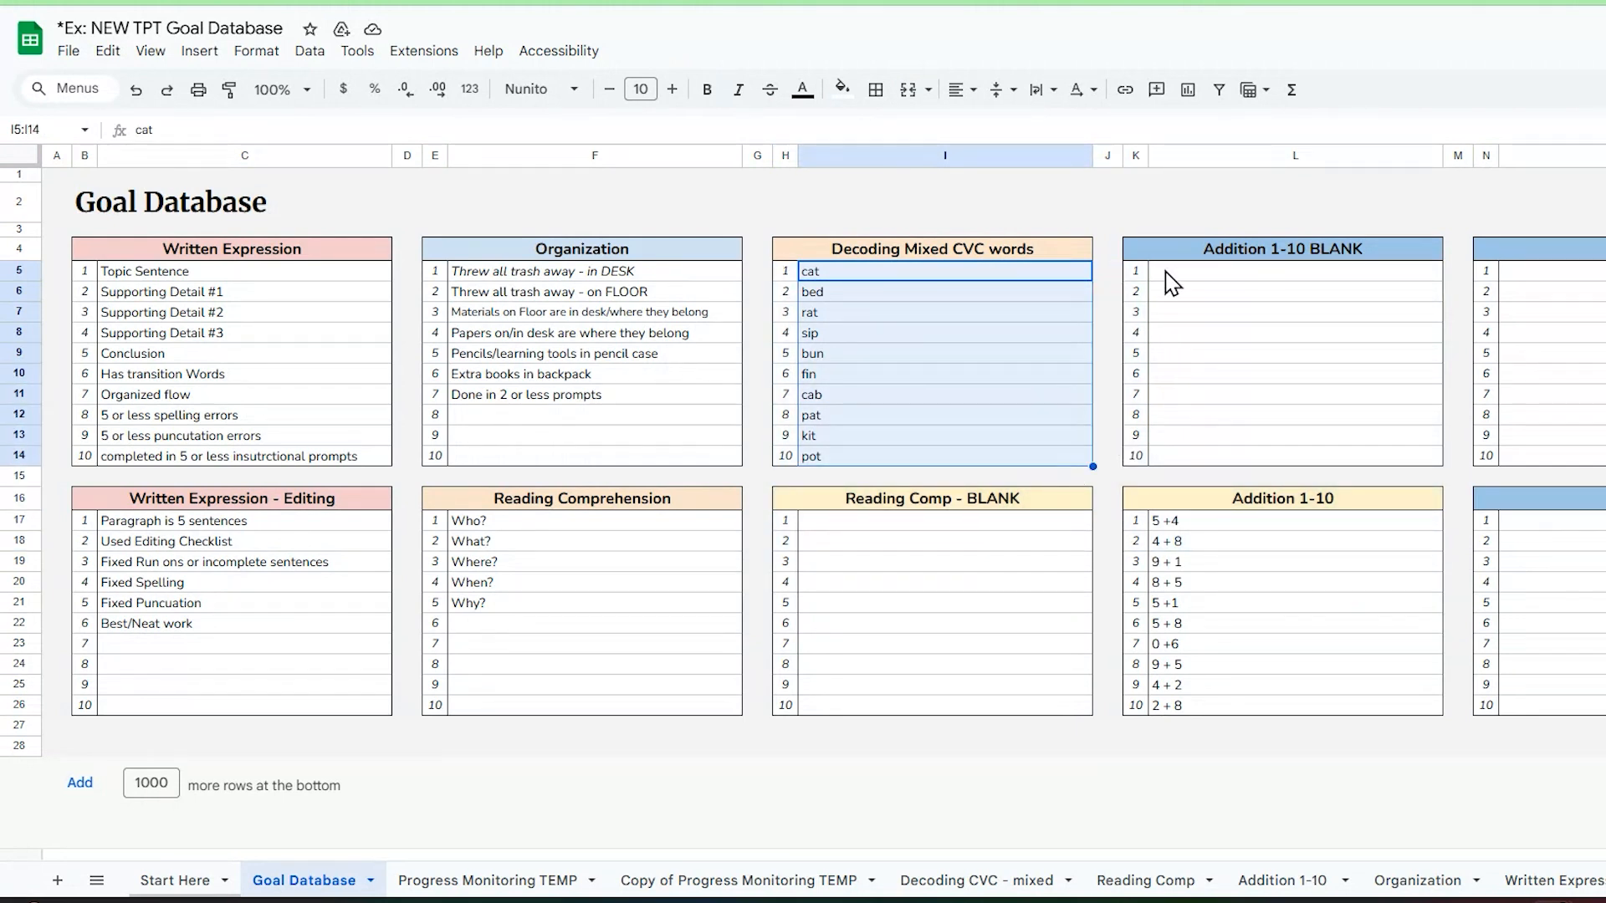
drag(1171, 283, 1308, 460)
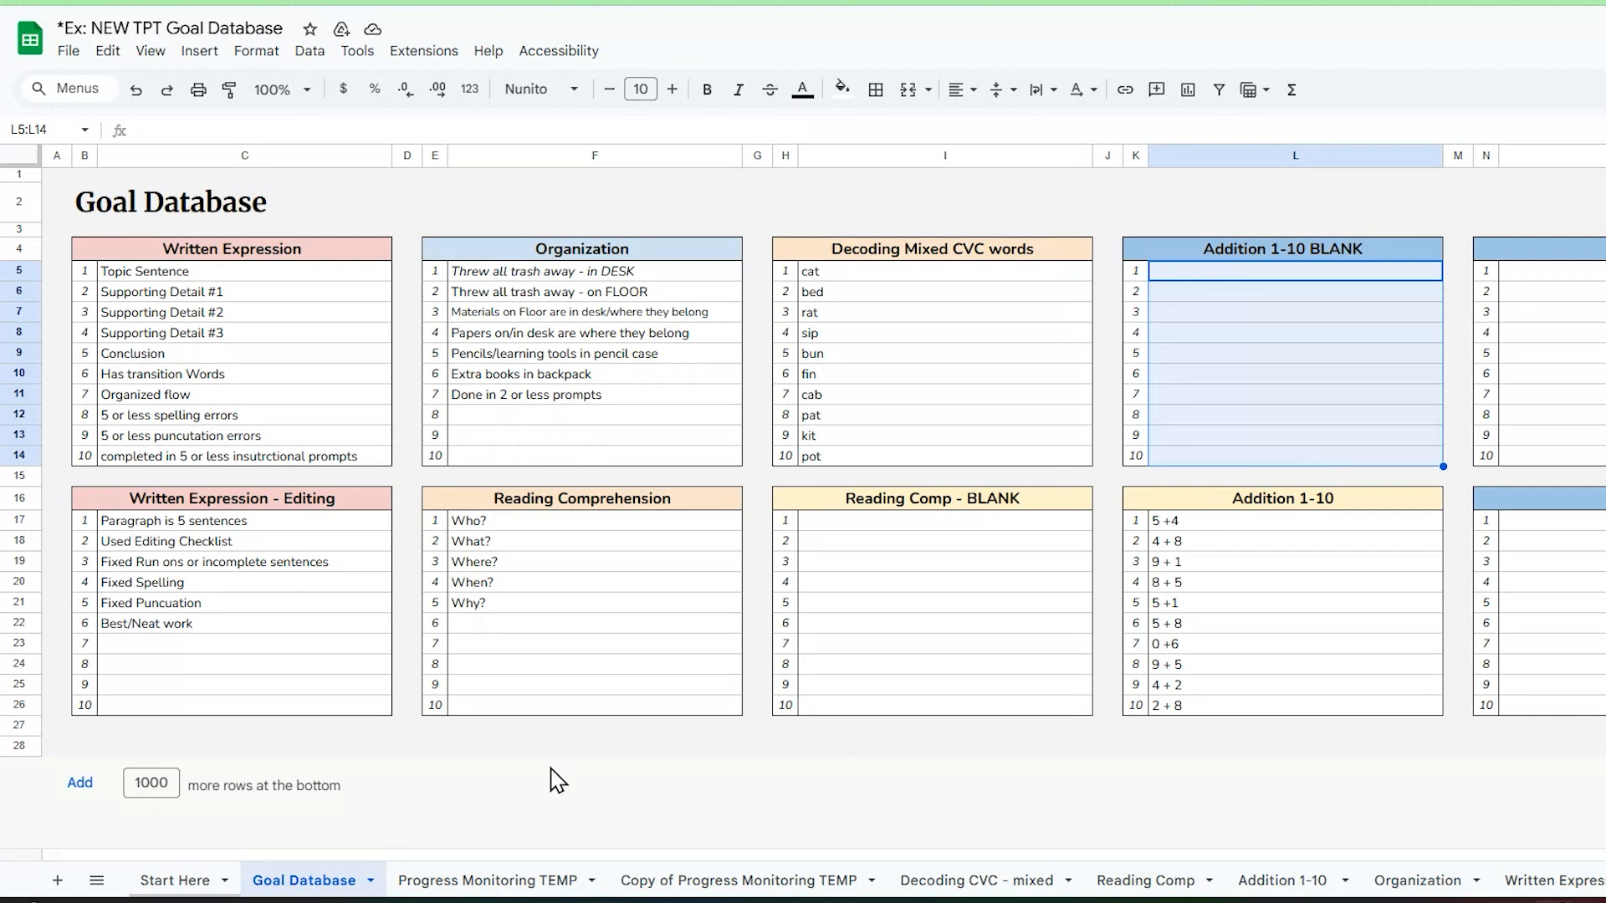
Step: Inspect the blank tables on the Progress Monitoring TEMP sheet and compare them with the Decoding CVC - mixed sheet
click(537, 887)
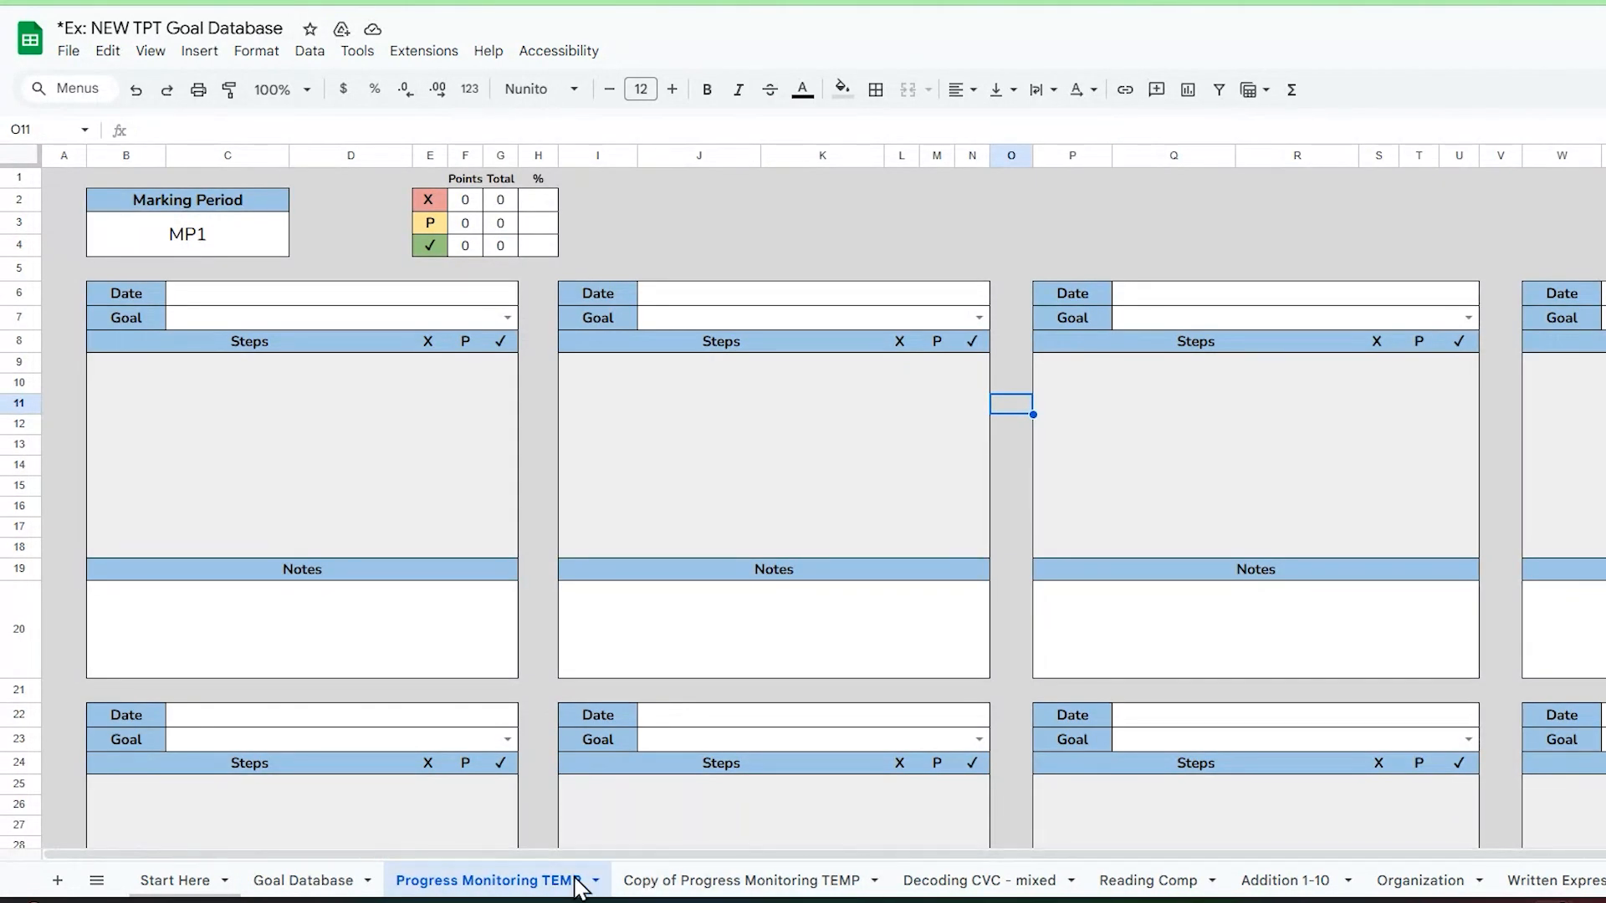
click(813, 413)
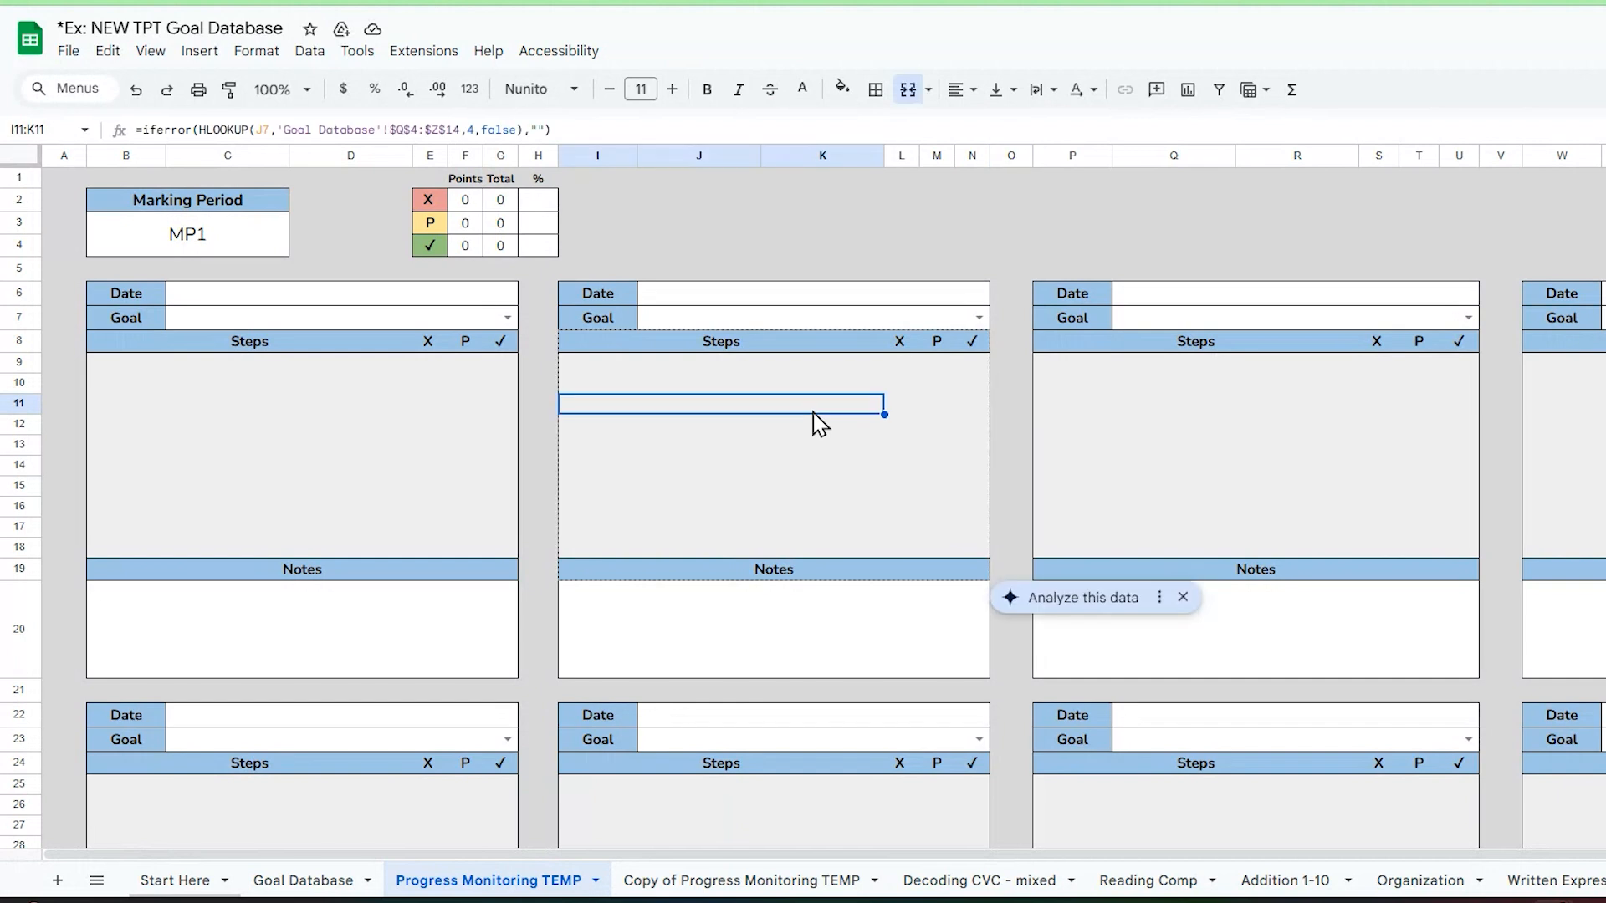
click(1101, 408)
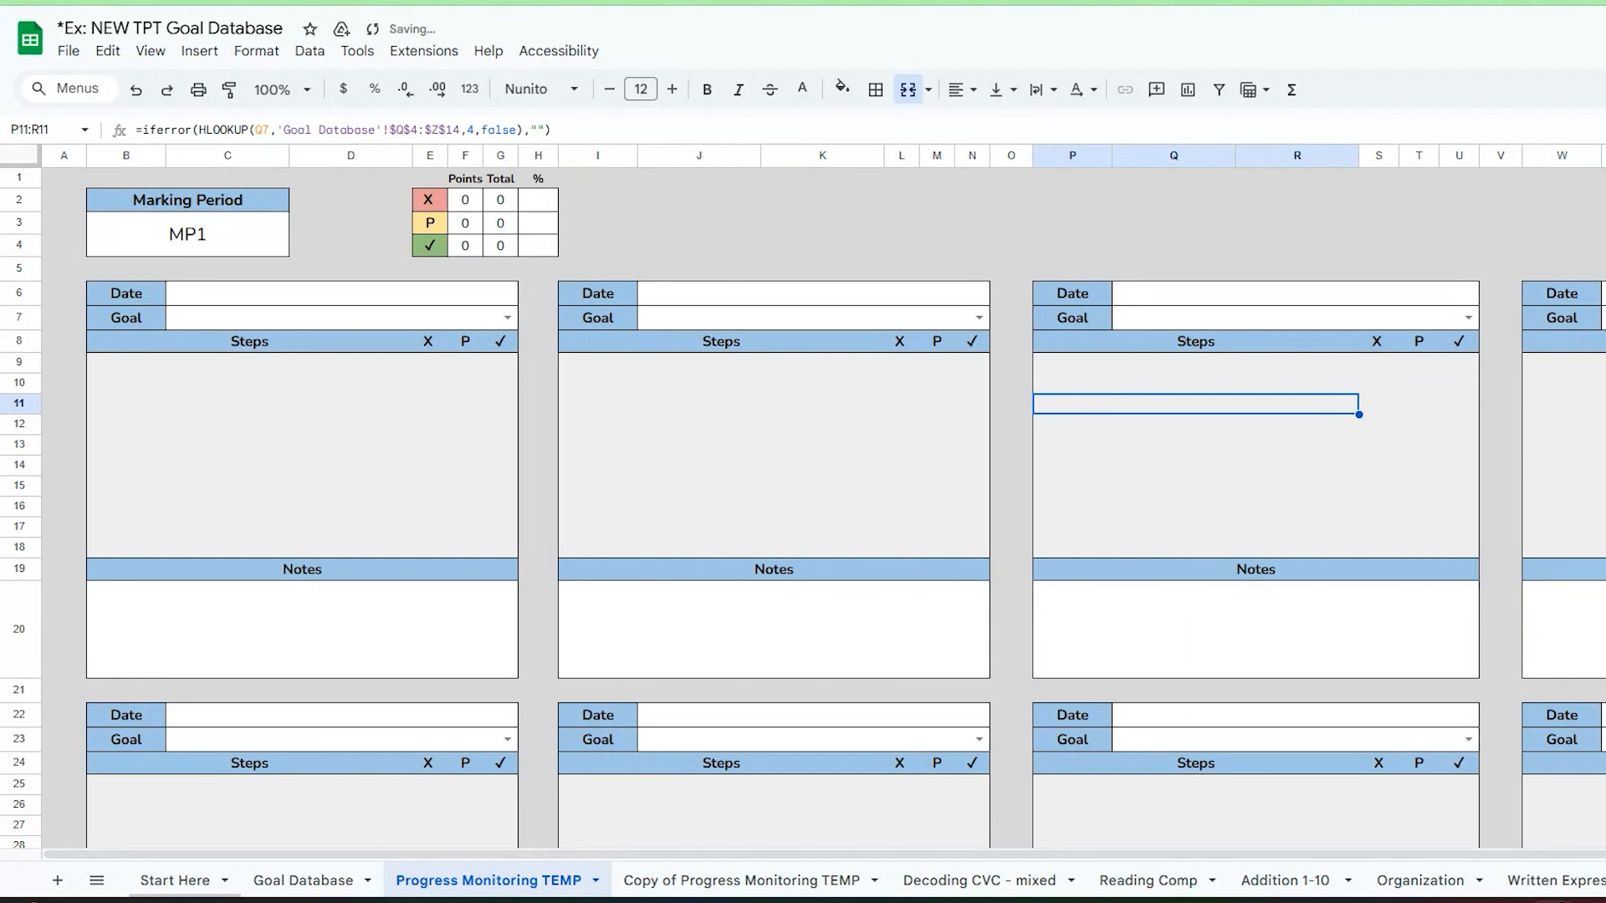
click(980, 881)
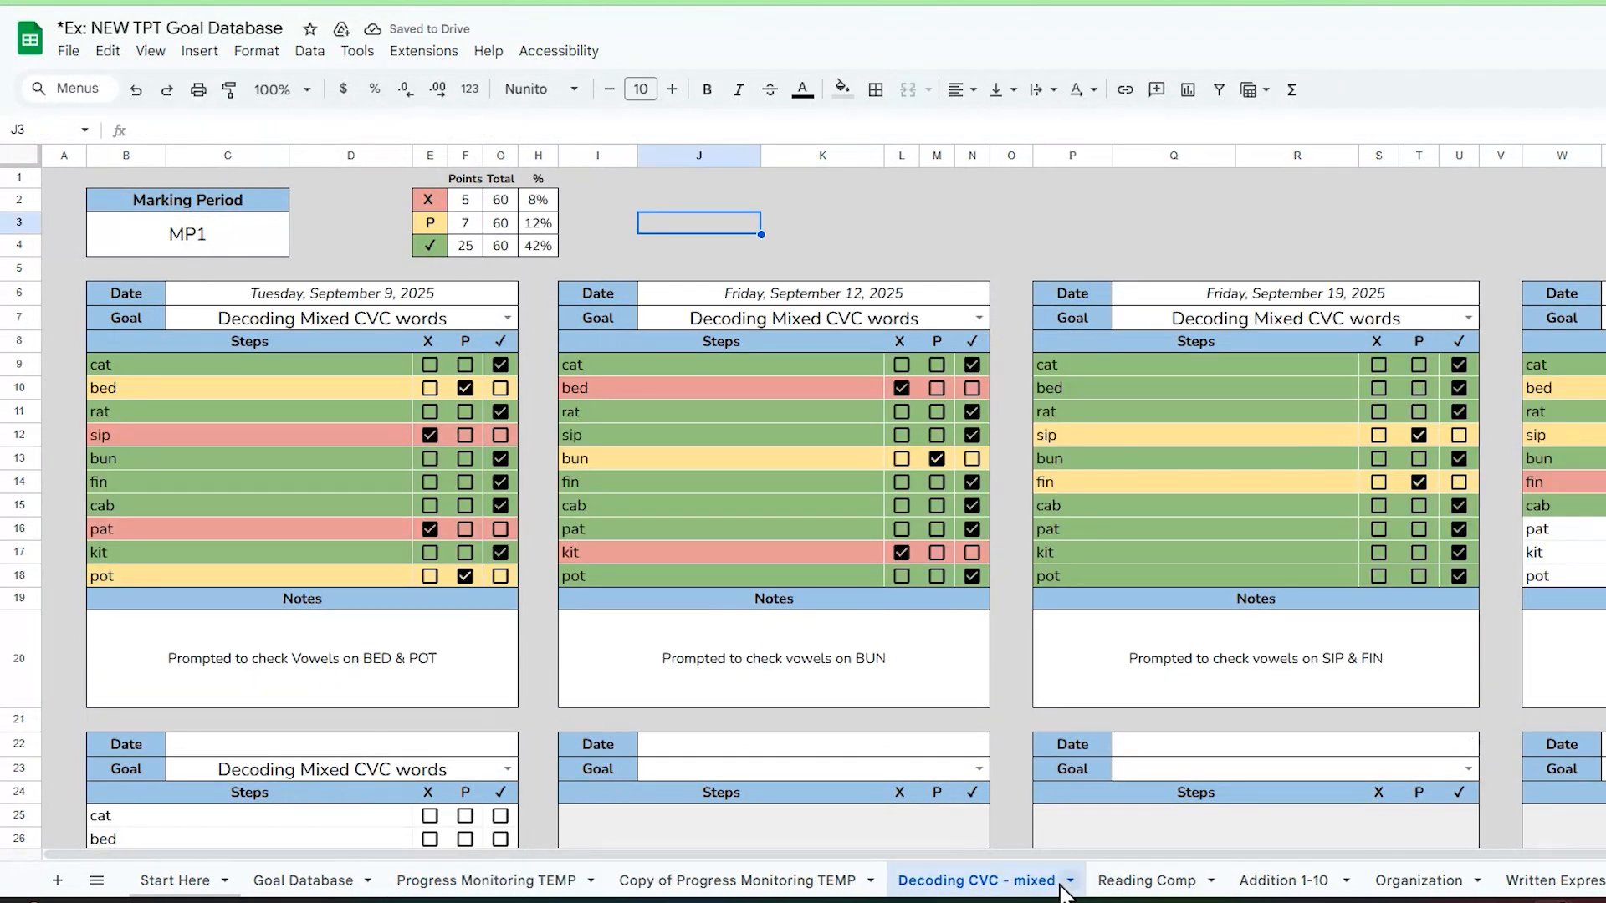
Step: Rename the Copy of Progress Monitoring TEMP sheet to Decoding - Blends
click(874, 885)
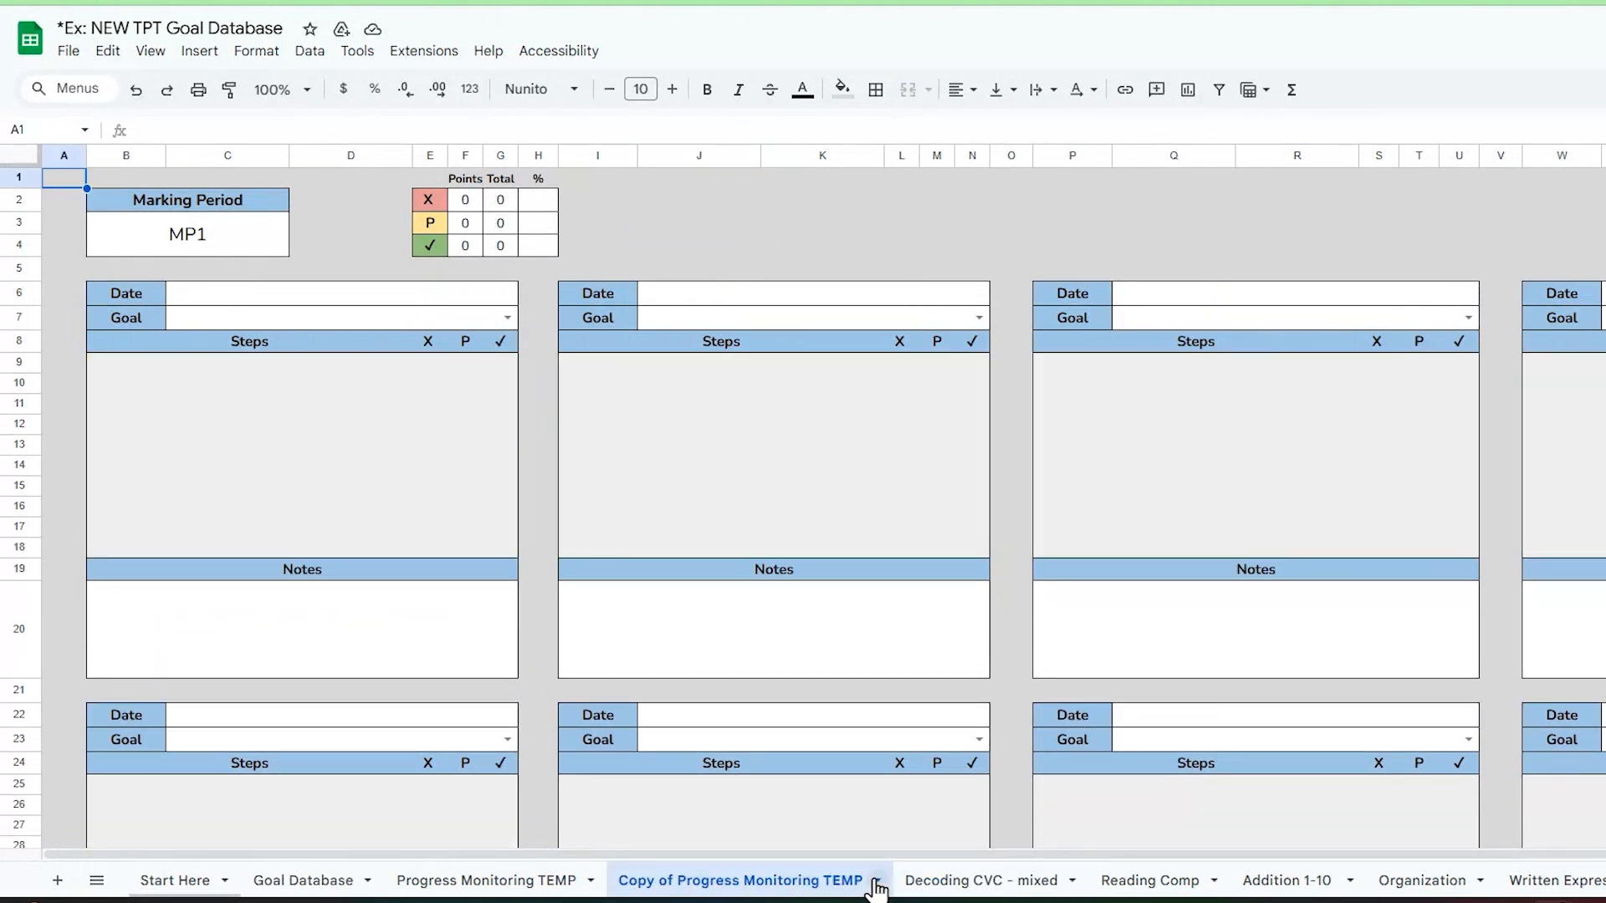
click(876, 881)
click(728, 643)
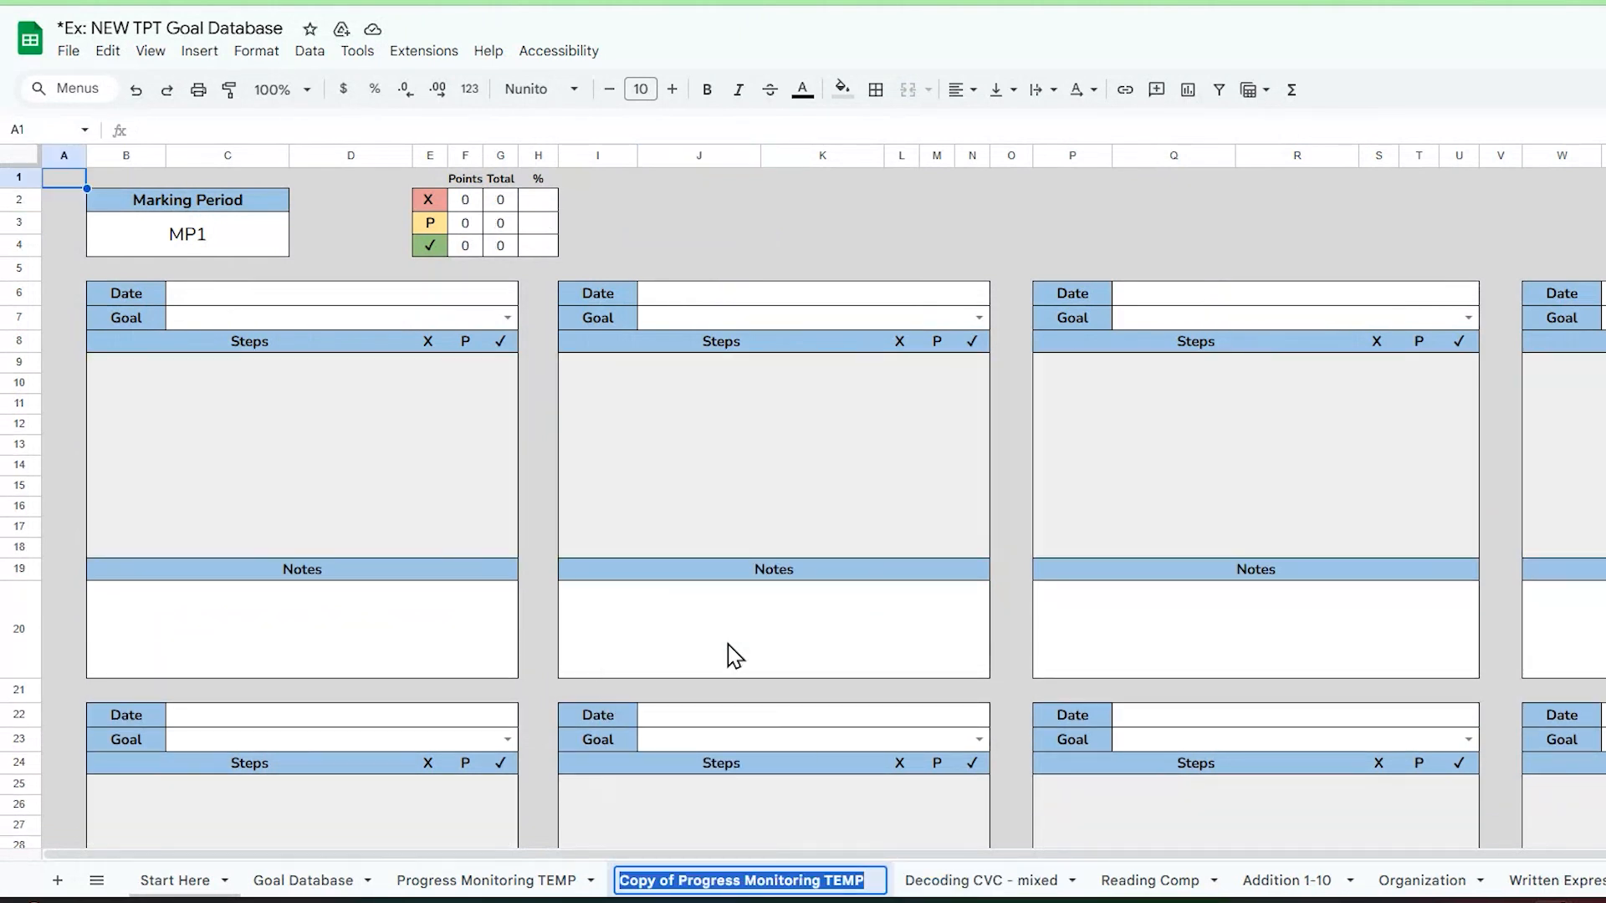
key(BackSpace)
text(Decoding - Blends)
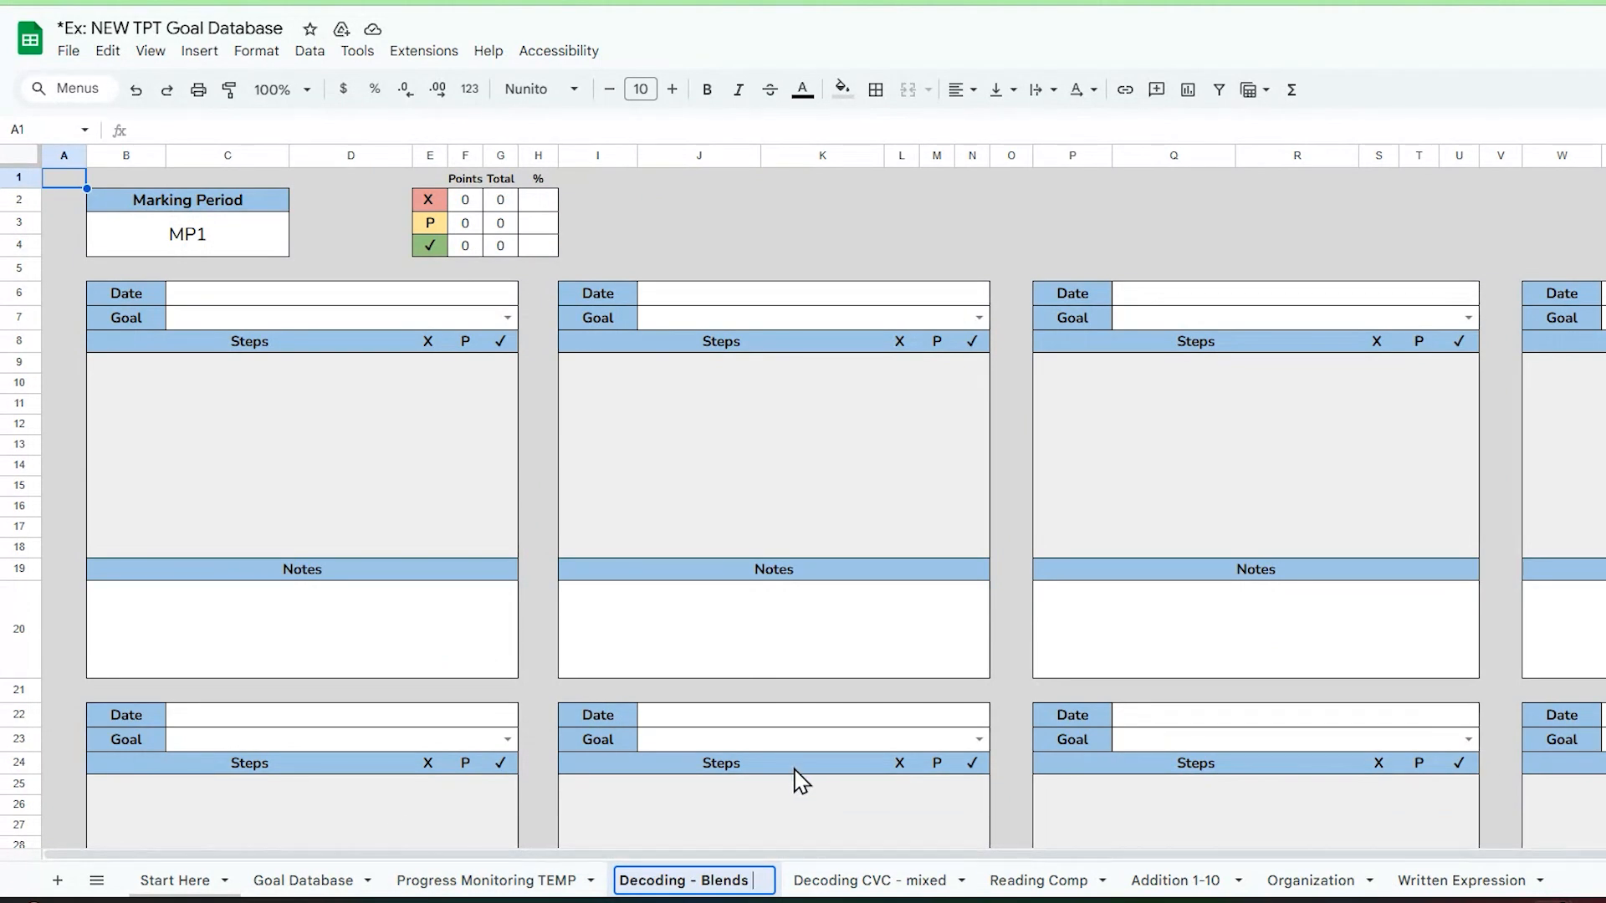
click(882, 492)
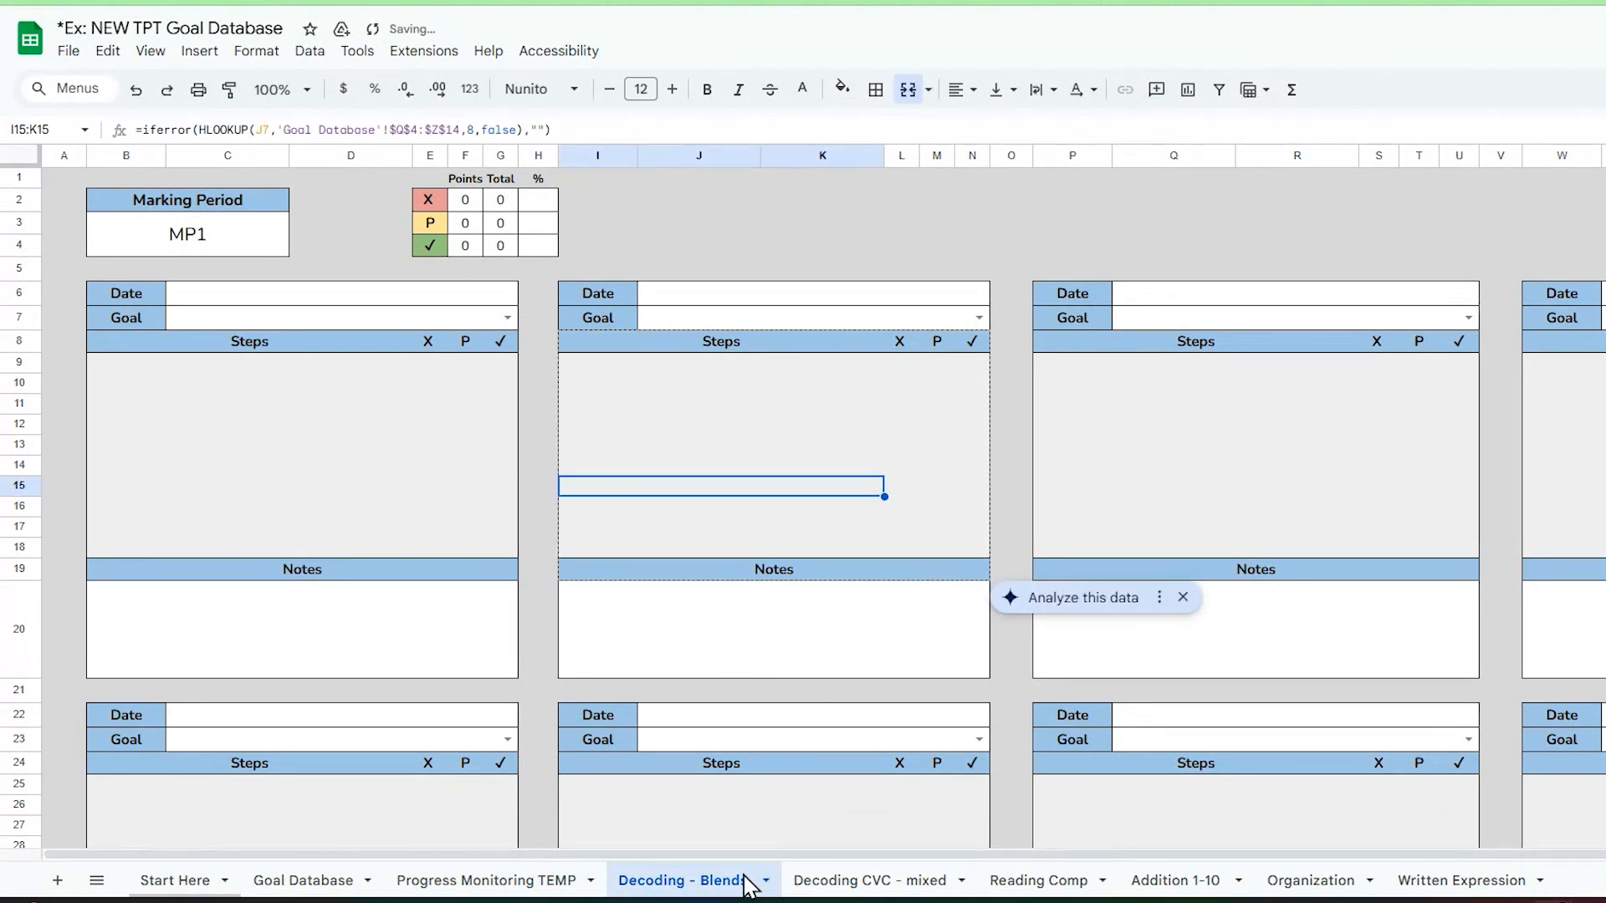
Step: Review the per-goal sheets from Decoding CVC - mixed through Organization, ending on the first step cell of Organization's undated third table
click(870, 880)
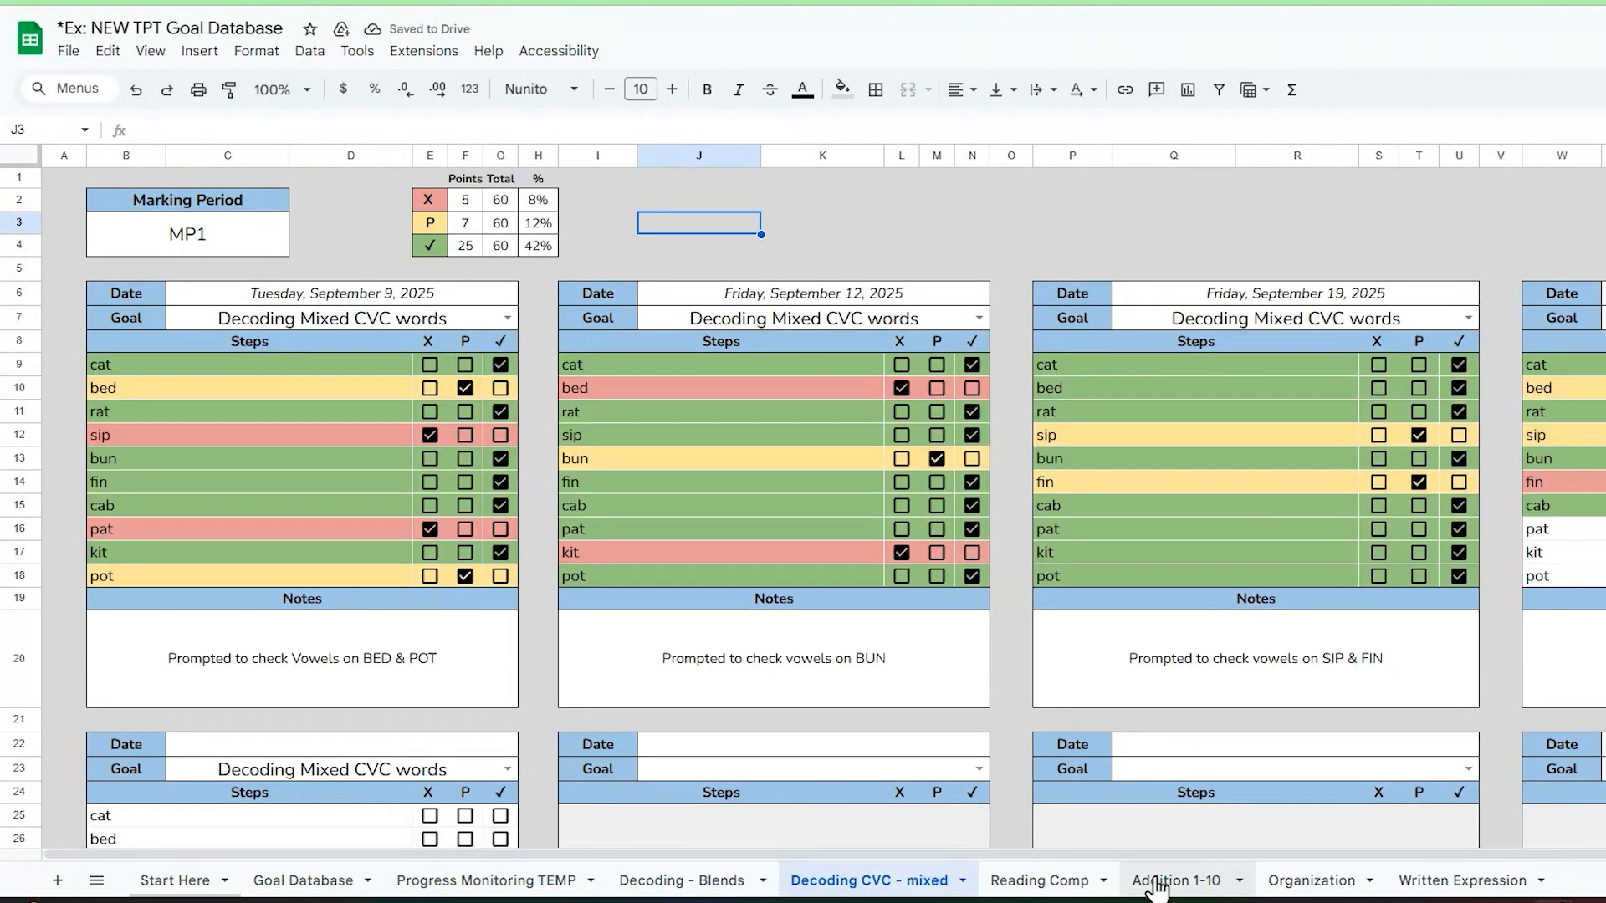
click(1058, 882)
click(1158, 885)
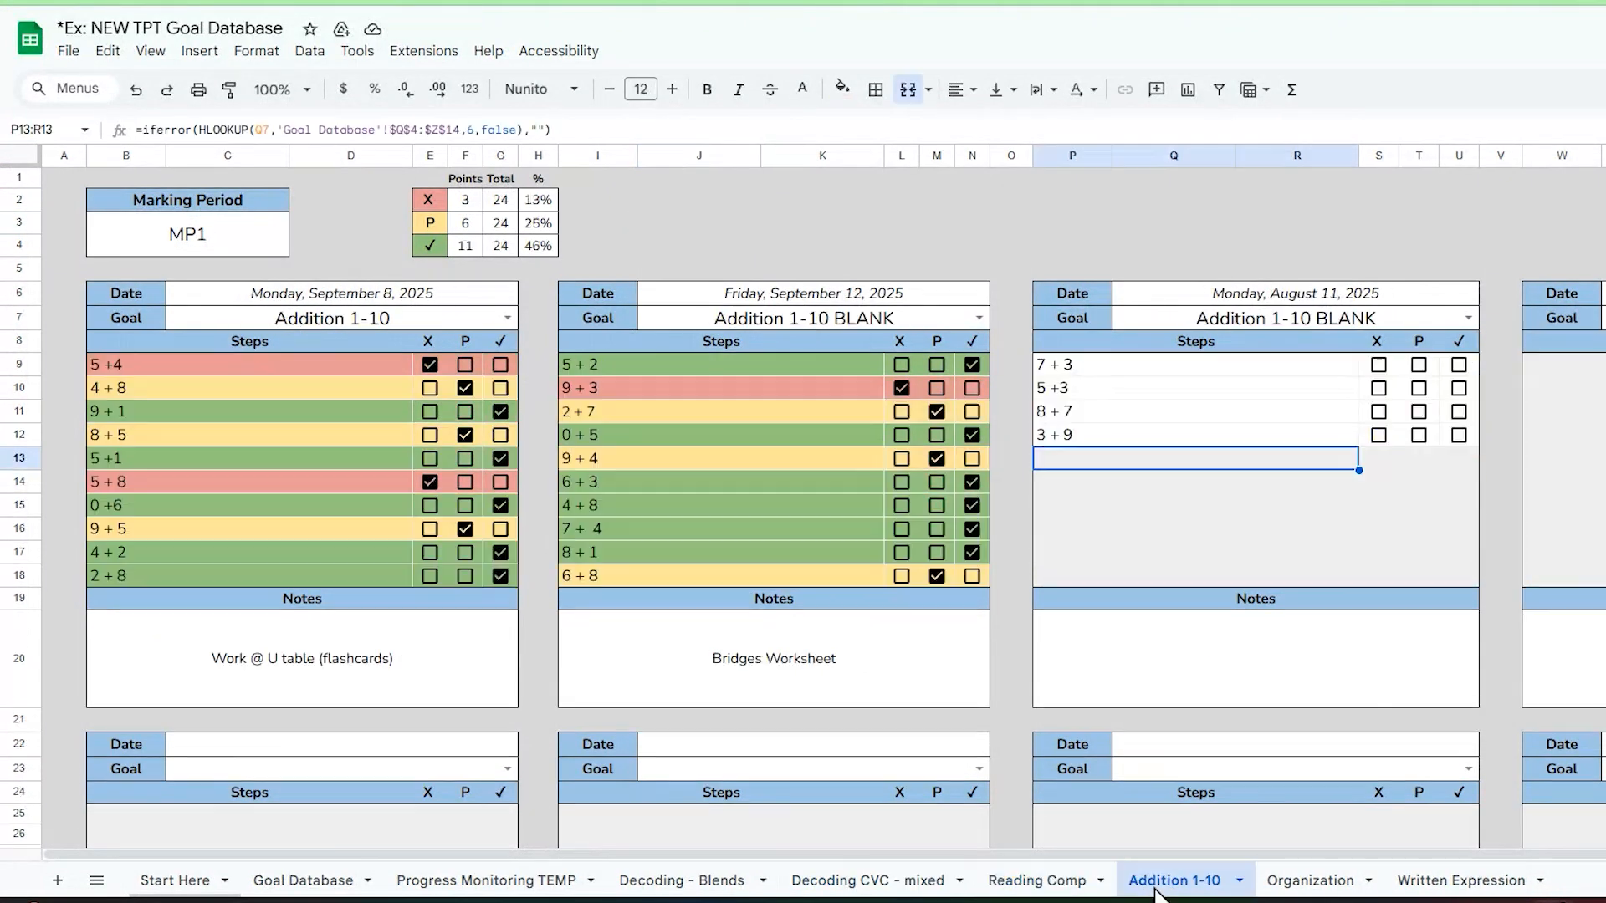
click(1322, 880)
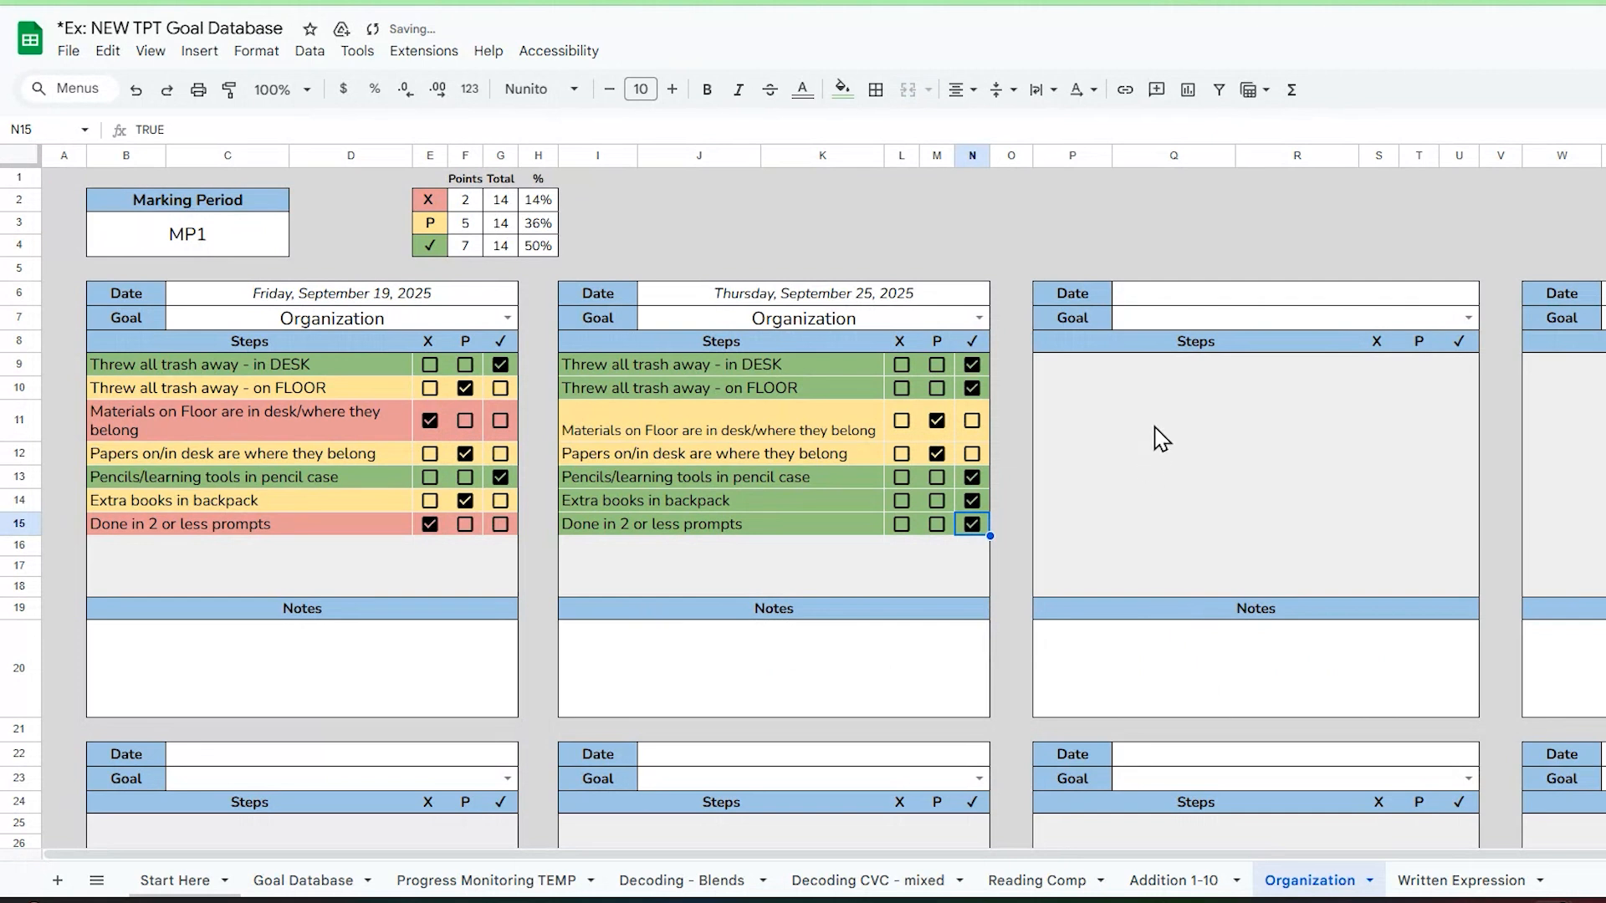
click(1106, 373)
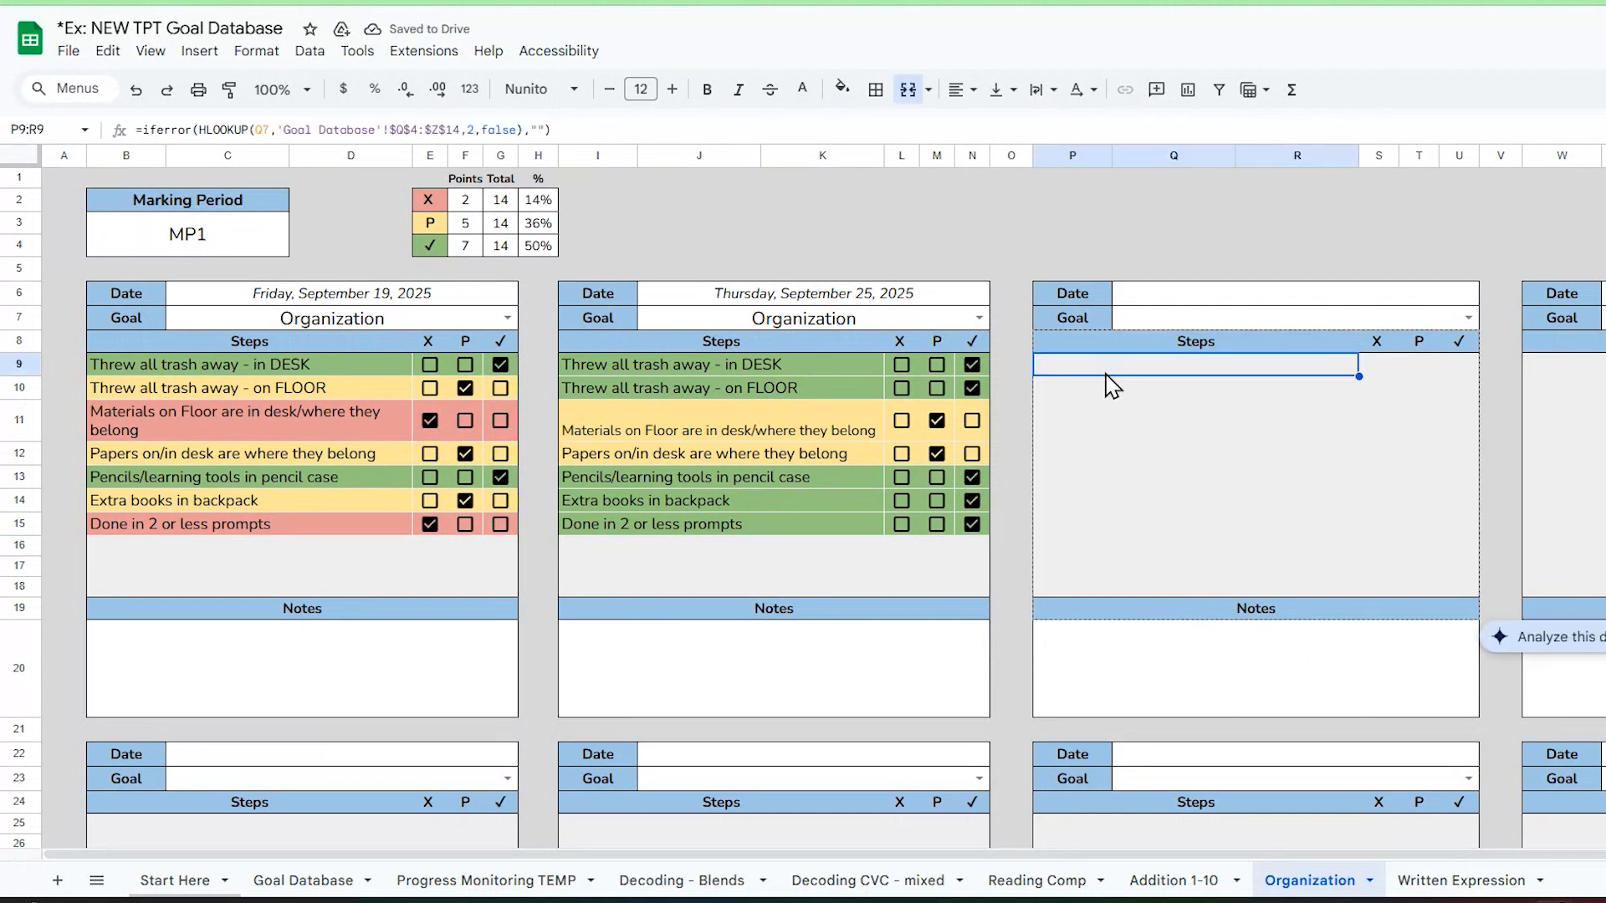
Step: Add 4 + 3 as the fifth step of the Monday, August 11, 2025 table on the Addition 1-10 sheet
click(1173, 881)
text(4 + 3)
key(Return)
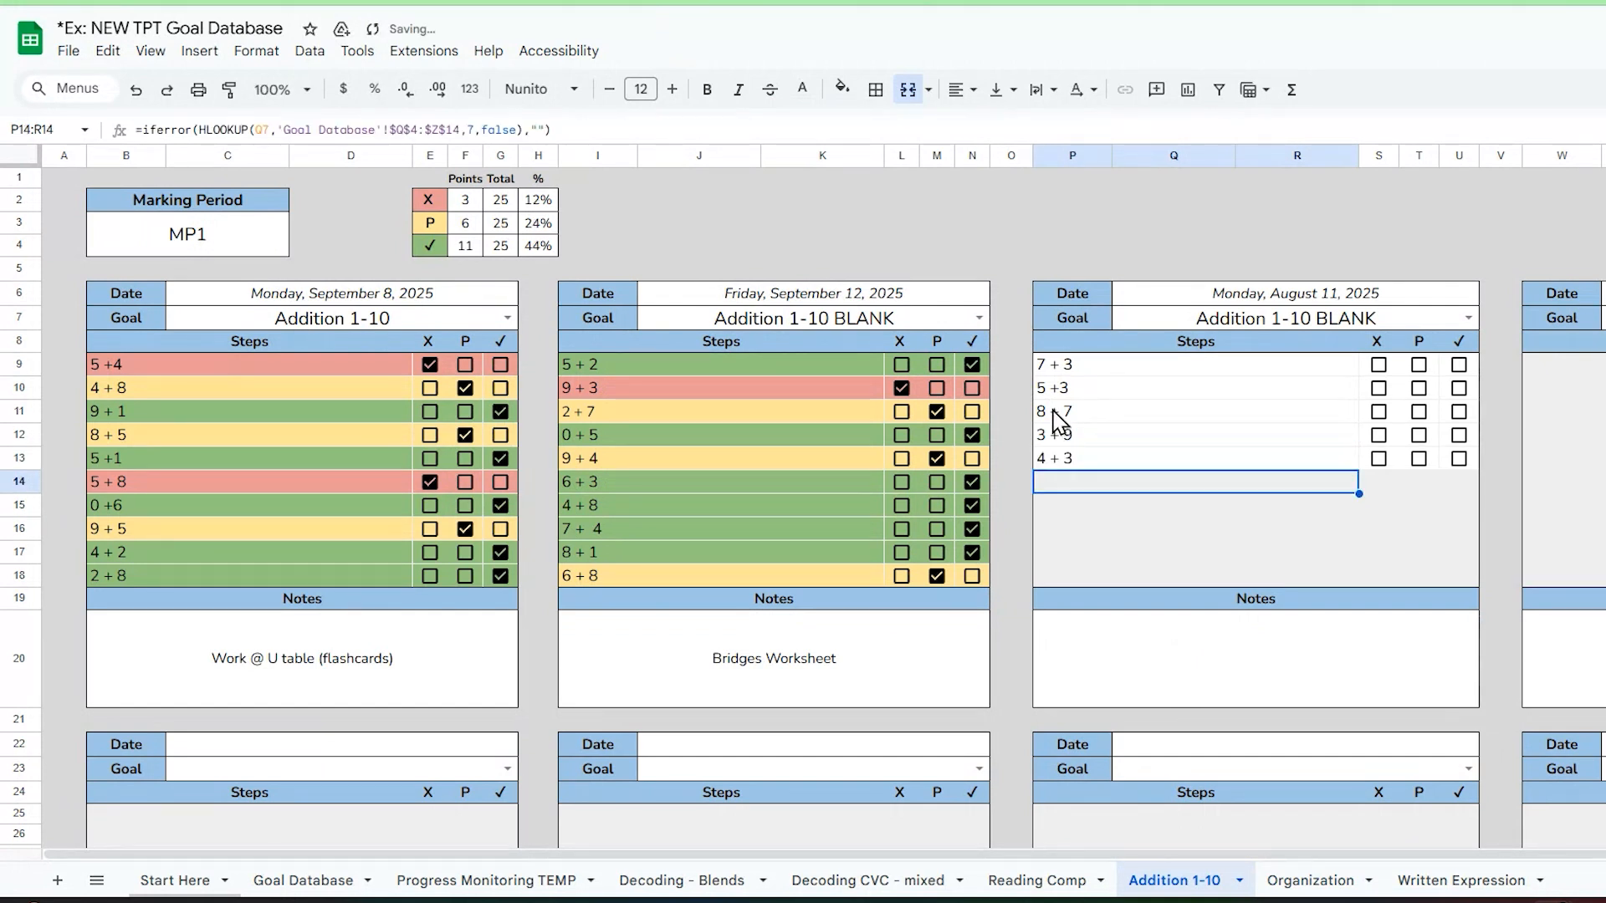
Step: View the Organization and Written Expression sheets for comparison, and return to the Addition 1-10 sheet
click(1310, 882)
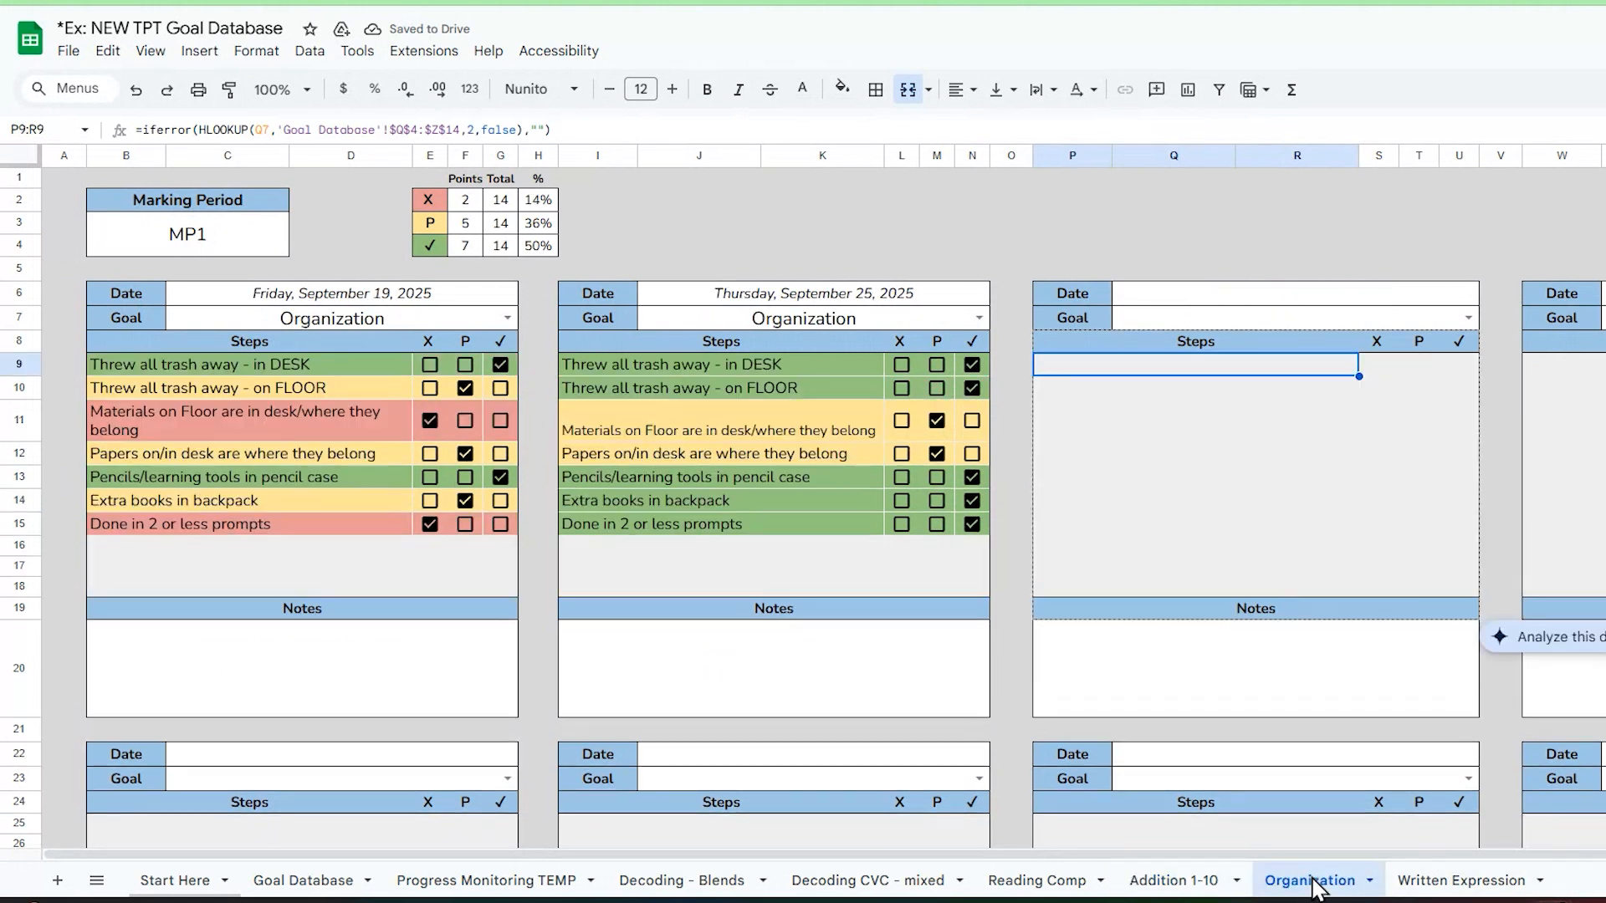
click(1482, 882)
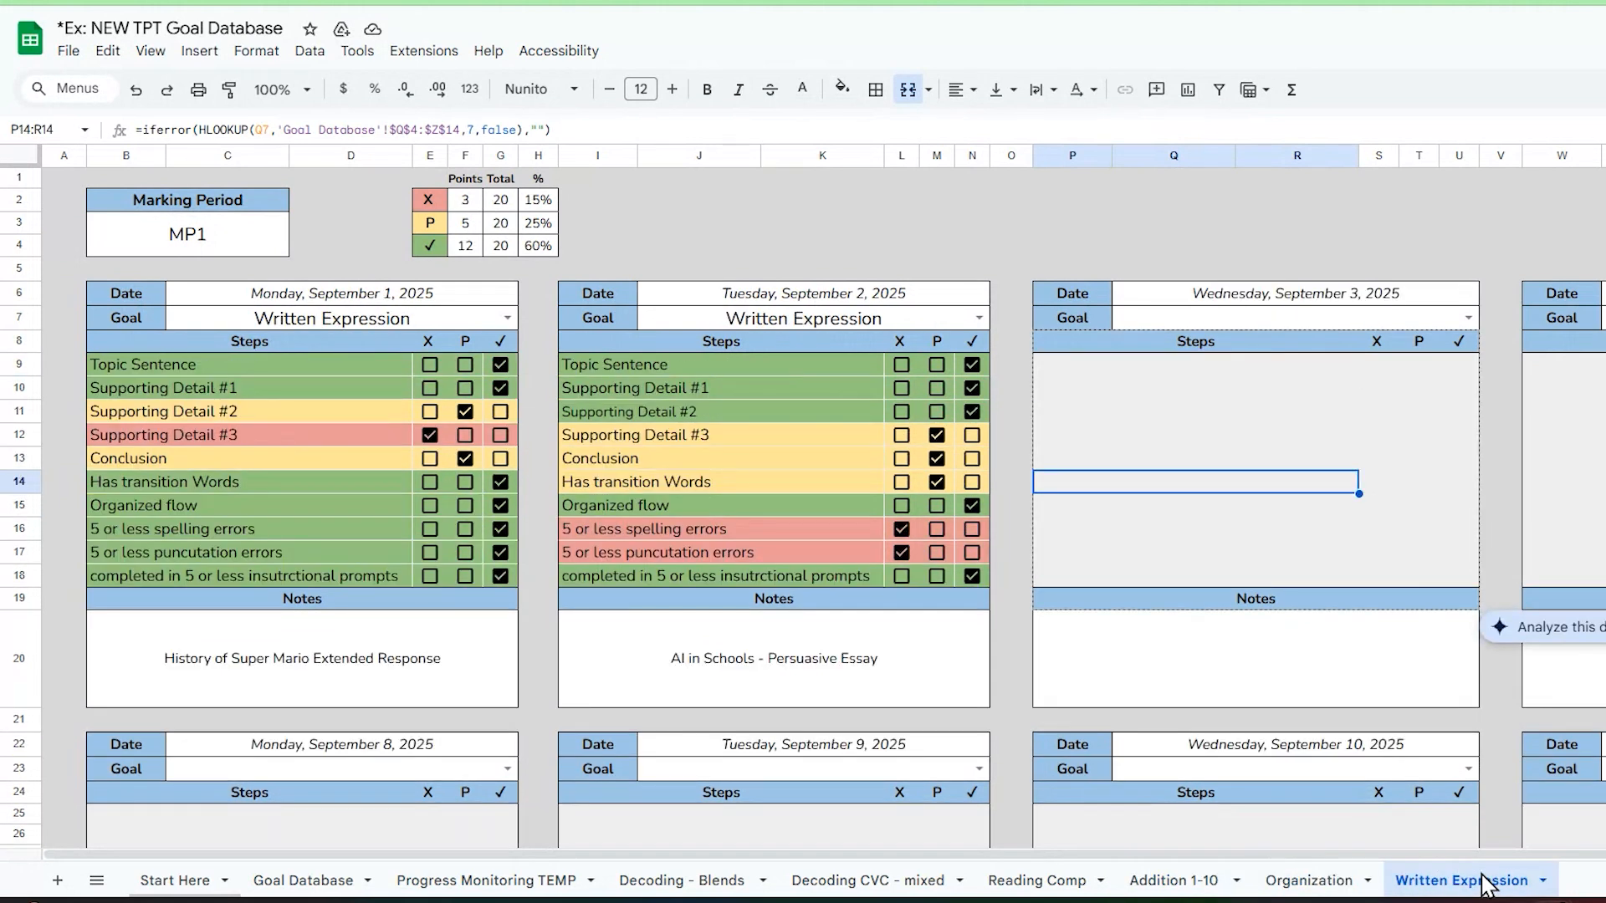
click(1193, 881)
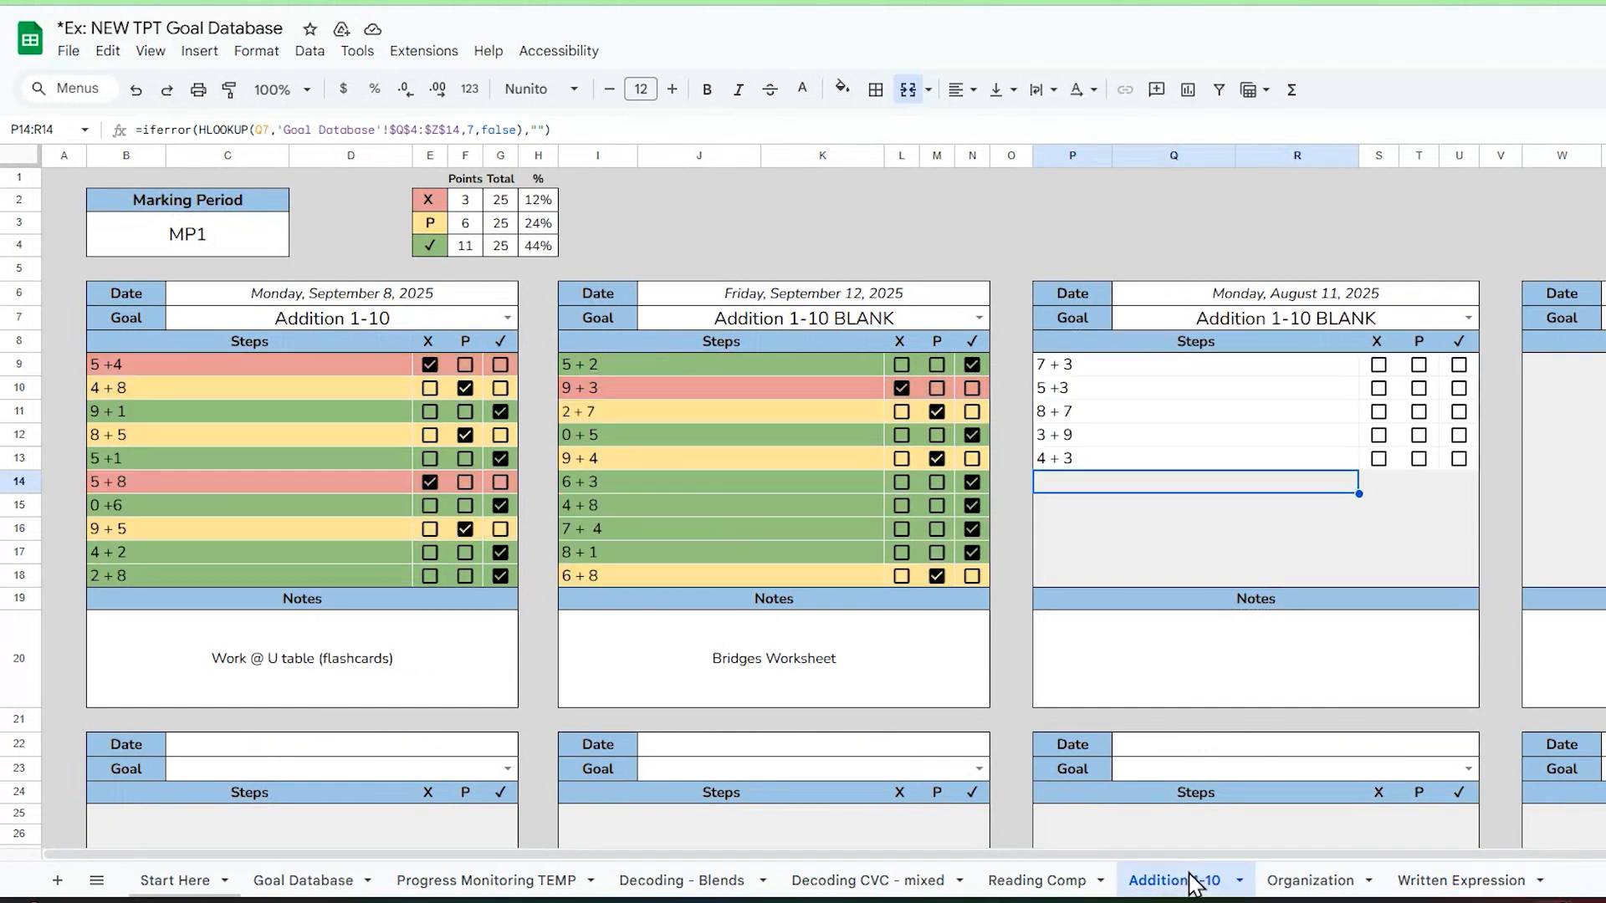